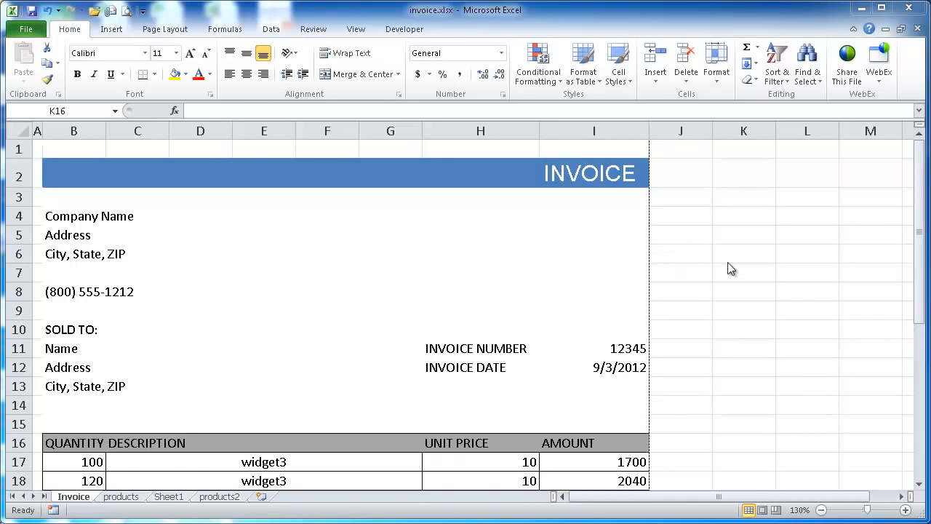
Choose widget2 as the description in row 17 of the invoice
{"action": "left_click_drag", "start_coordinate": [910, 222], "coordinate": [912, 242]}
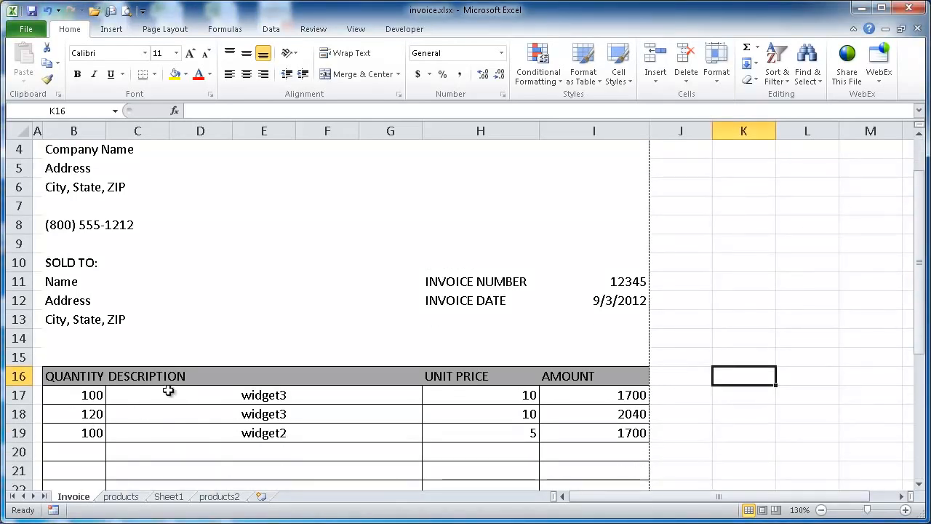
{"action": "left_click", "coordinate": [291, 395]}
{"action": "left_click", "coordinate": [428, 396]}
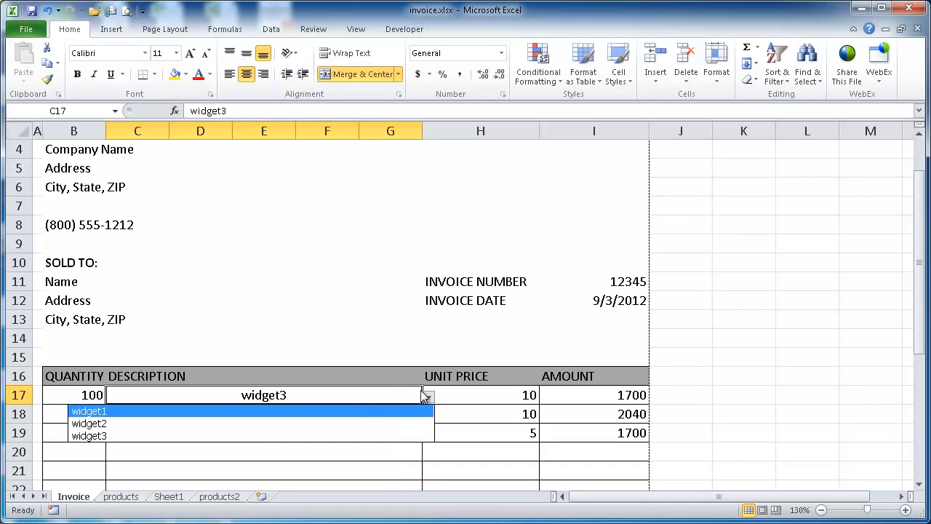
{"action": "left_click", "coordinate": [401, 423]}
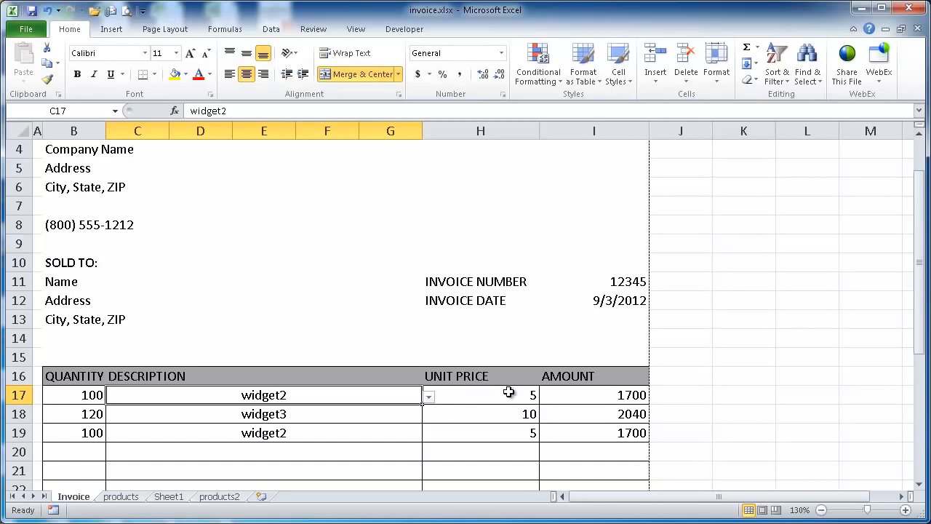
Inspect the quantity and amount in row 17, plus the subtotal, tax and total cells of the invoice
{"action": "left_click", "coordinate": [69, 394]}
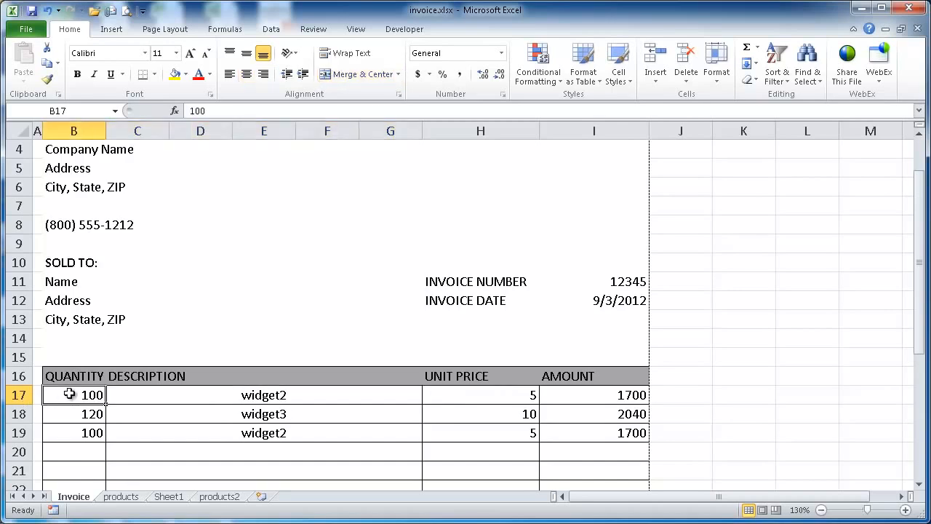
{"action": "left_click", "coordinate": [599, 394]}
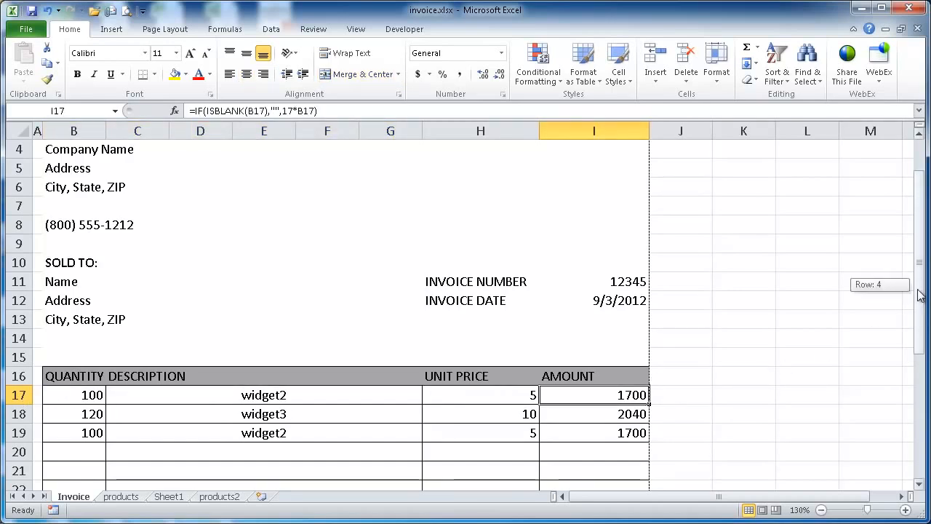
{"action": "left_click_drag", "start_coordinate": [921, 291], "coordinate": [912, 360]}
{"action": "left_click", "coordinate": [610, 395]}
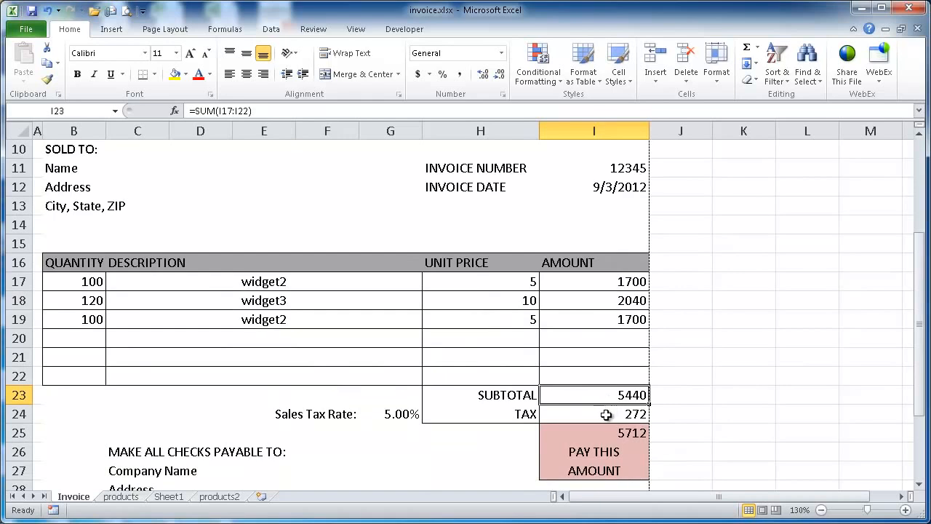
{"action": "left_click", "coordinate": [606, 415]}
{"action": "left_click", "coordinate": [601, 432]}
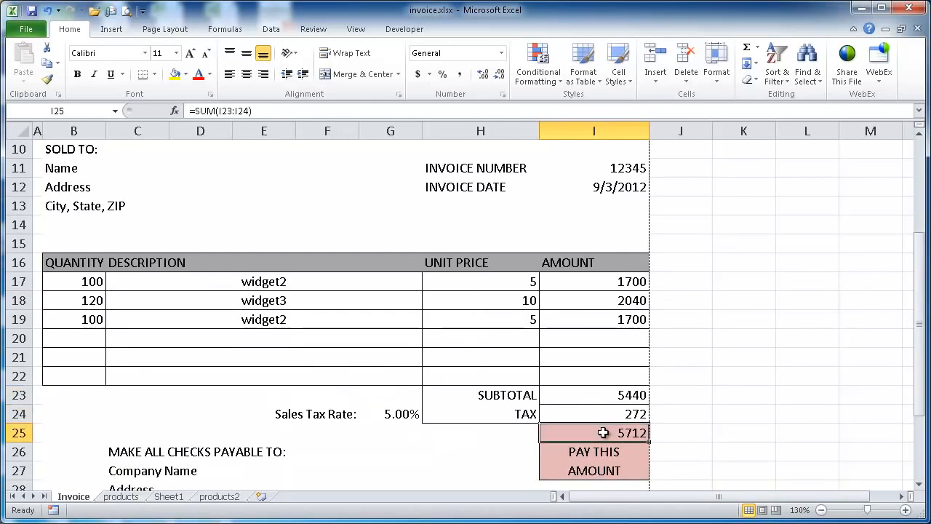
Check the print preview of the finished invoice and return to the worksheet
{"action": "left_click_drag", "start_coordinate": [921, 368], "coordinate": [924, 298]}
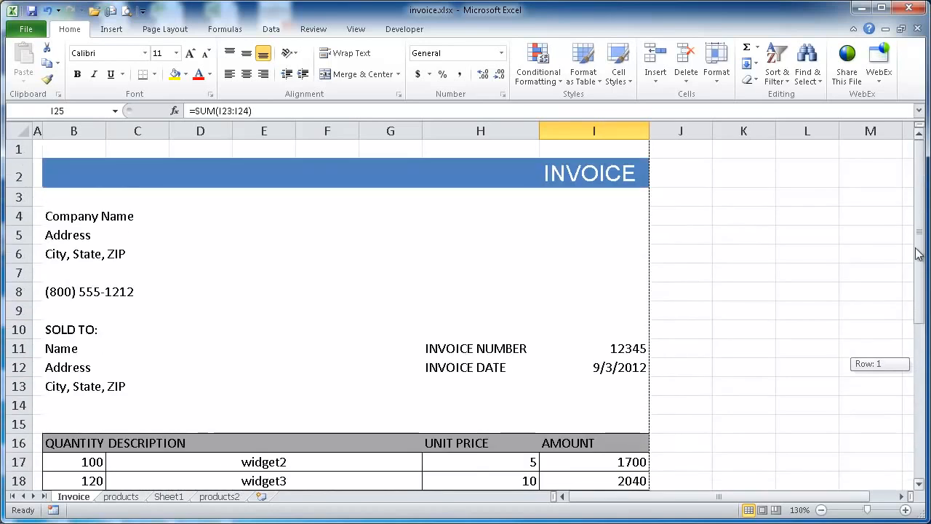
{"action": "left_click", "coordinate": [128, 12]}
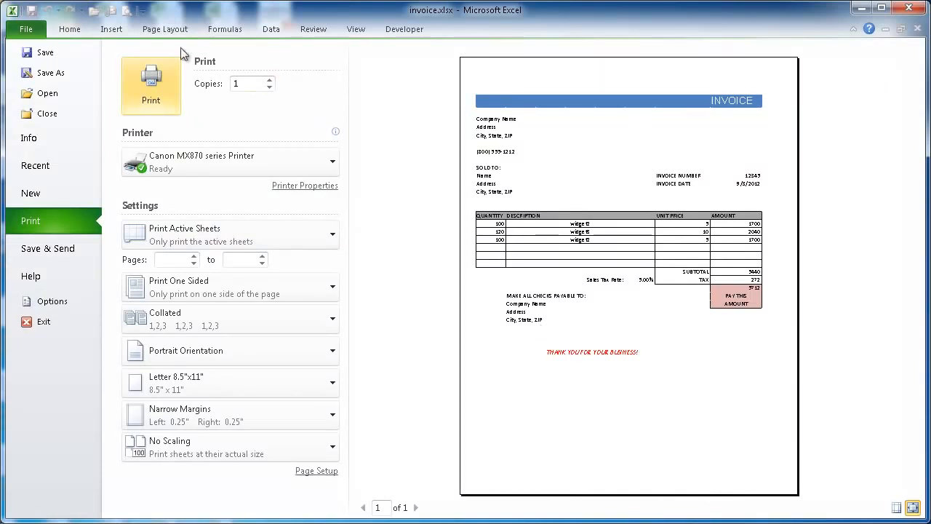
{"action": "left_click", "coordinate": [73, 32]}
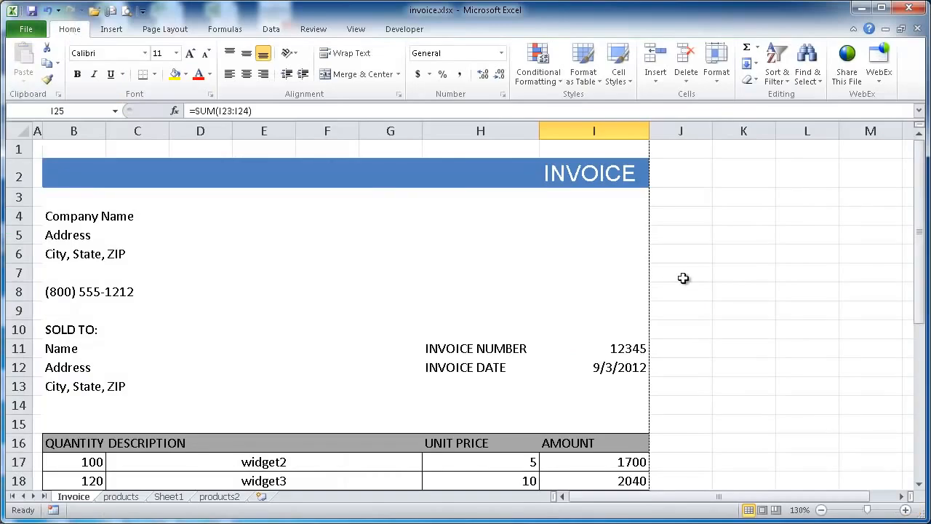
Open Sheet1 and examine the unformatted invoice, from the company details through the line items to the thank-you line
{"action": "left_click_drag", "start_coordinate": [922, 209], "coordinate": [920, 182]}
{"action": "left_click_drag", "start_coordinate": [921, 210], "coordinate": [890, 181]}
{"action": "left_click", "coordinate": [168, 496]}
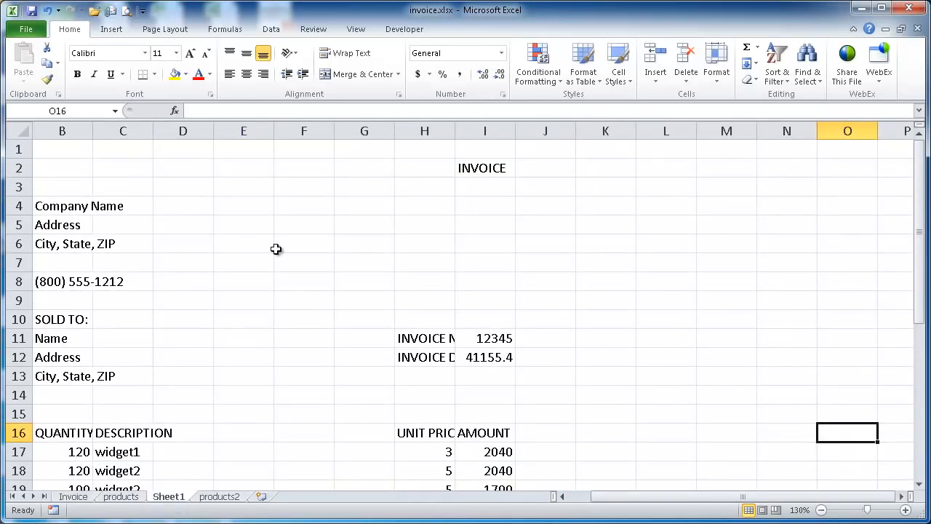
{"action": "mouse_move", "coordinate": [924, 240]}
{"action": "left_mouse_down"}
{"action": "mouse_move", "coordinate": [923, 424]}
{"action": "mouse_move", "coordinate": [922, 240]}
{"action": "left_mouse_up"}
{"action": "left_click_drag", "start_coordinate": [918, 225], "coordinate": [907, 171]}
{"action": "left_click_drag", "start_coordinate": [623, 495], "coordinate": [587, 498]}
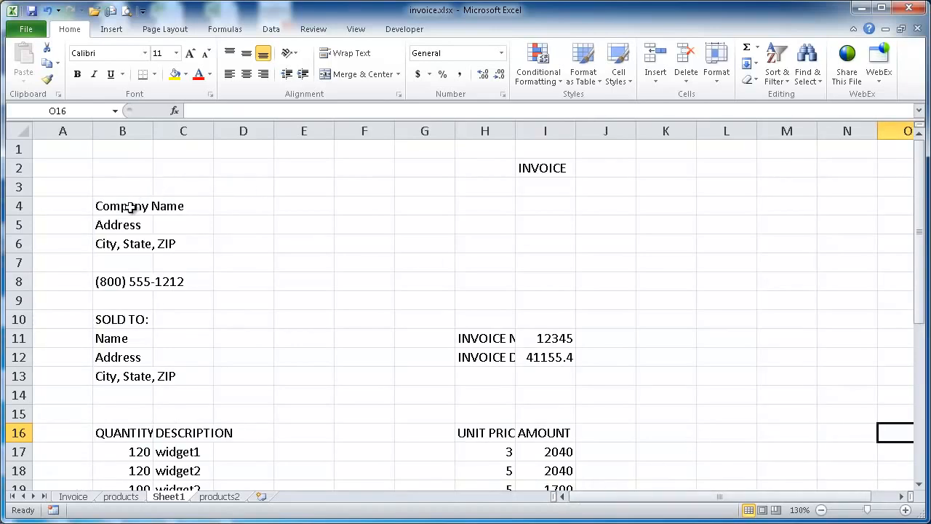
{"action": "scroll", "coordinate": [626, 283], "scroll_direction": "down", "scroll_amount": 5}
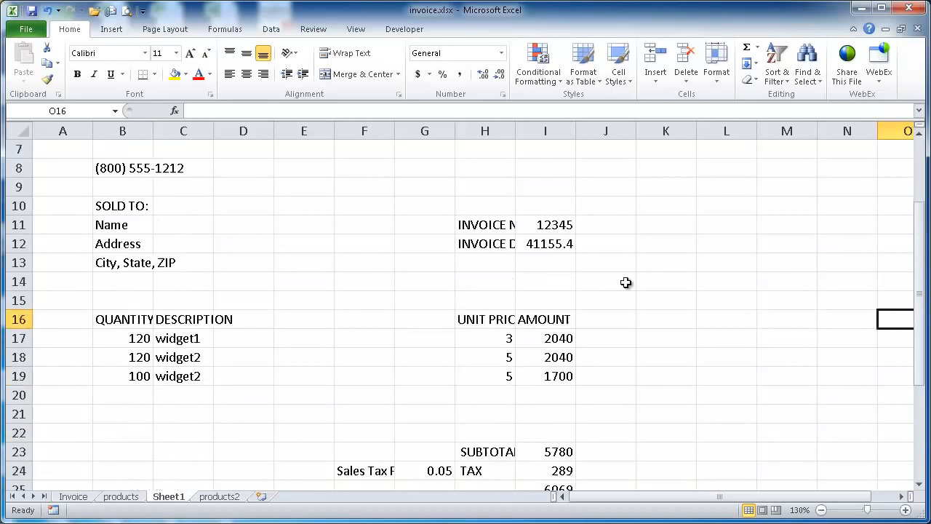
{"action": "scroll", "coordinate": [626, 282], "scroll_direction": "down", "scroll_amount": 3}
{"action": "scroll", "coordinate": [625, 282], "scroll_direction": "up", "scroll_amount": 8}
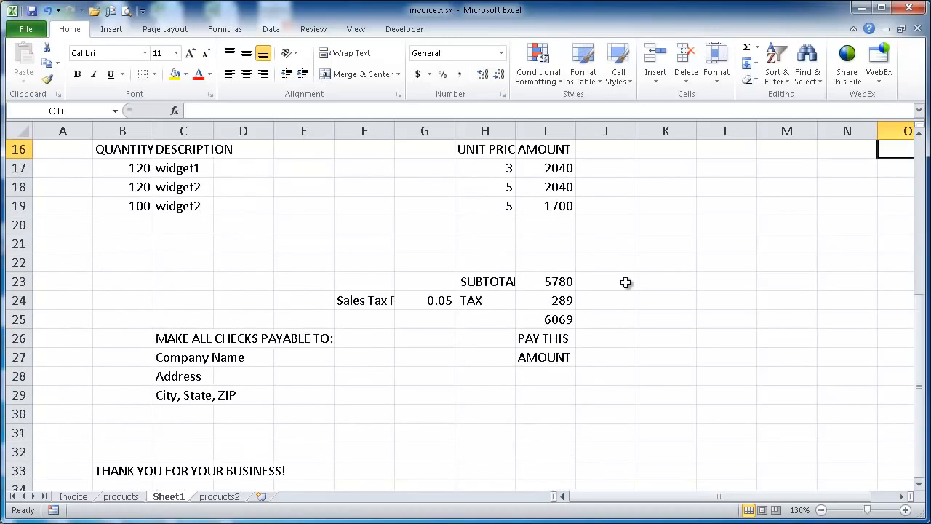
{"action": "left_click", "coordinate": [545, 453]}
{"action": "left_click", "coordinate": [466, 449]}
{"action": "left_click", "coordinate": [317, 449]}
{"action": "left_click", "coordinate": [197, 448]}
{"action": "scroll", "coordinate": [364, 260], "scroll_direction": "down", "scroll_amount": 3}
{"action": "scroll", "coordinate": [363, 259], "scroll_direction": "up", "scroll_amount": 3}
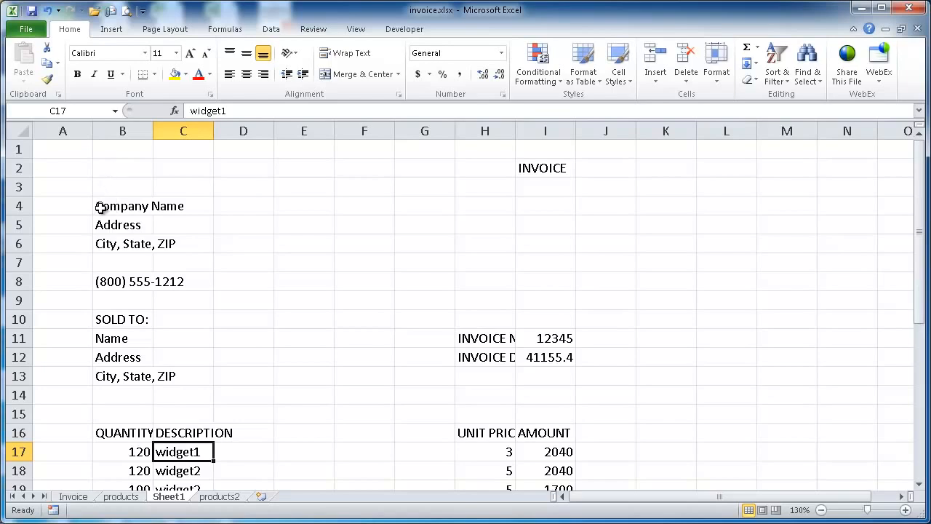
{"action": "left_click_drag", "start_coordinate": [104, 205], "coordinate": [549, 201]}
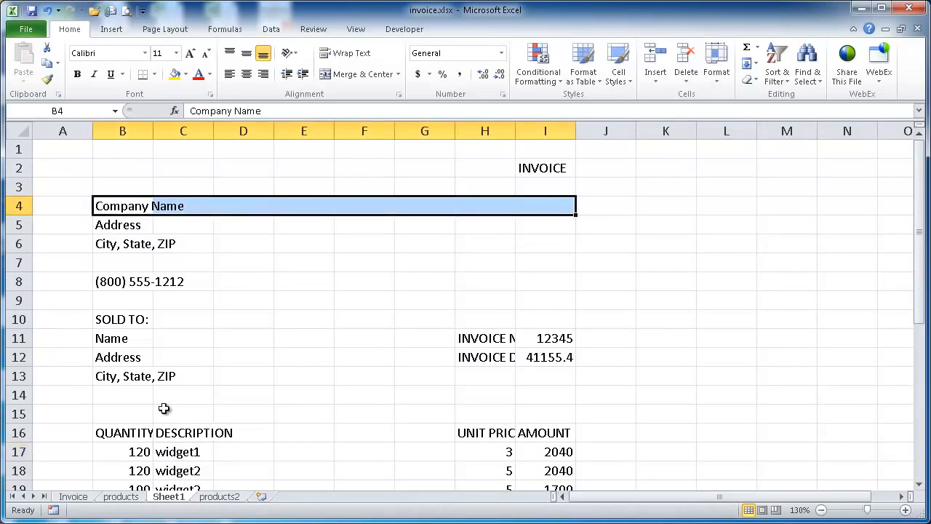
Review the formatted Invoice sheet down to its thank-you line as a model for the layout
{"action": "left_click", "coordinate": [73, 497]}
{"action": "scroll", "coordinate": [625, 241], "scroll_direction": "down", "scroll_amount": 5}
{"action": "scroll", "coordinate": [625, 242], "scroll_direction": "down", "scroll_amount": 6}
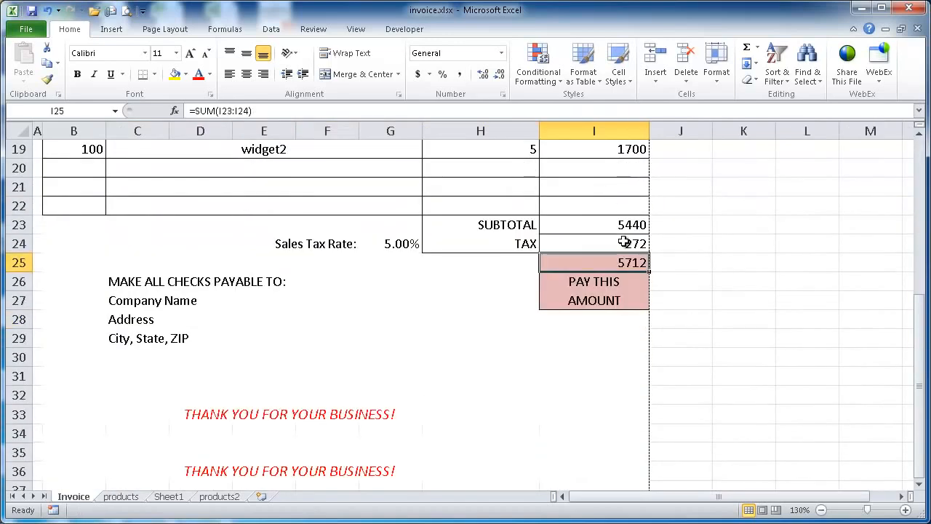
{"action": "scroll", "coordinate": [553, 211], "scroll_direction": "up", "scroll_amount": 5}
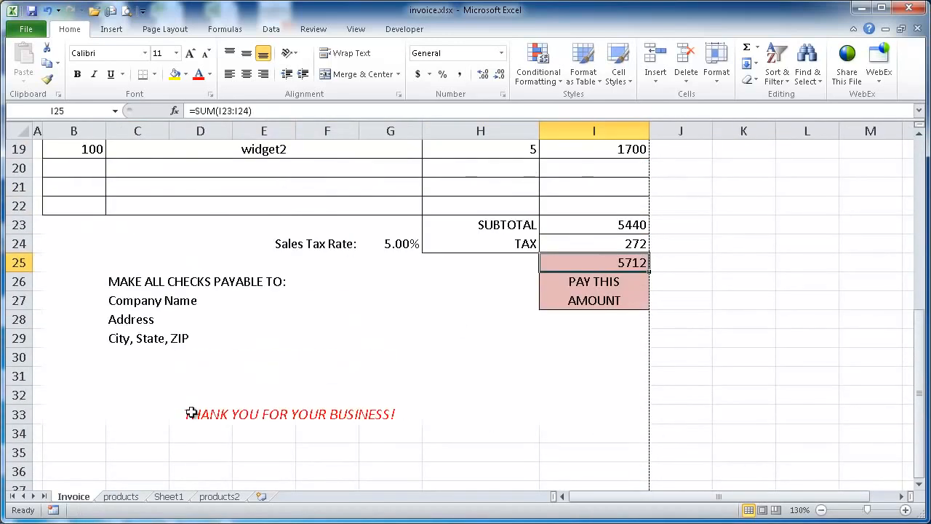
{"action": "scroll", "coordinate": [458, 233], "scroll_direction": "up", "scroll_amount": 6}
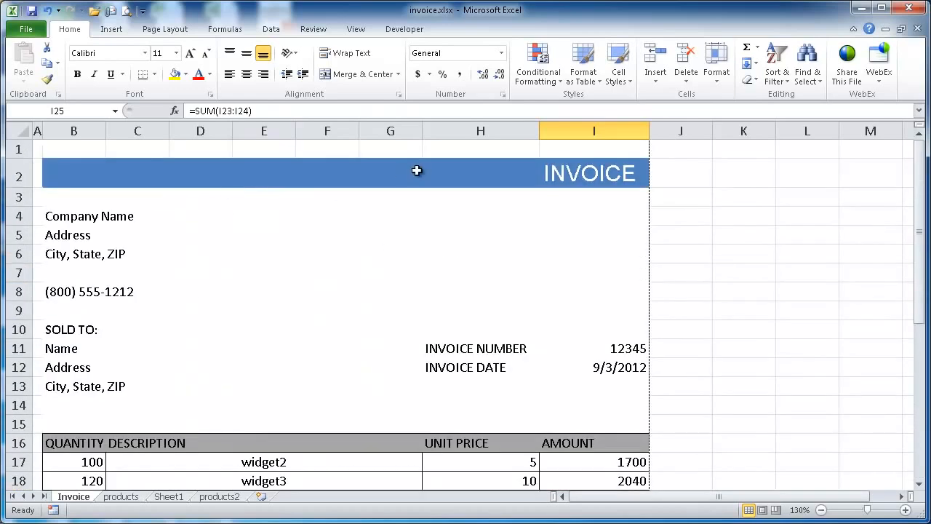
On Sheet1, open the border formatting for B2:I33 and set white outline and inside borders
{"action": "left_click", "coordinate": [169, 496]}
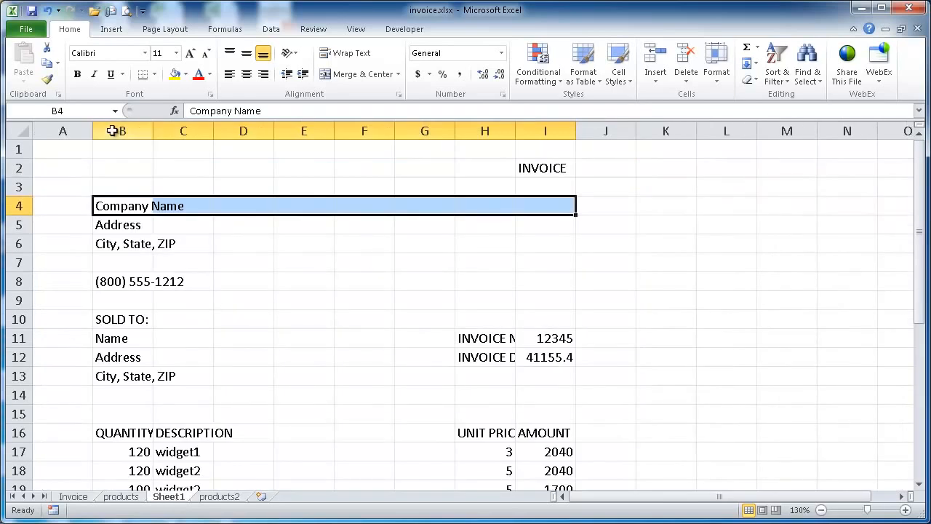
{"action": "left_click_drag", "start_coordinate": [122, 169], "coordinate": [535, 447]}
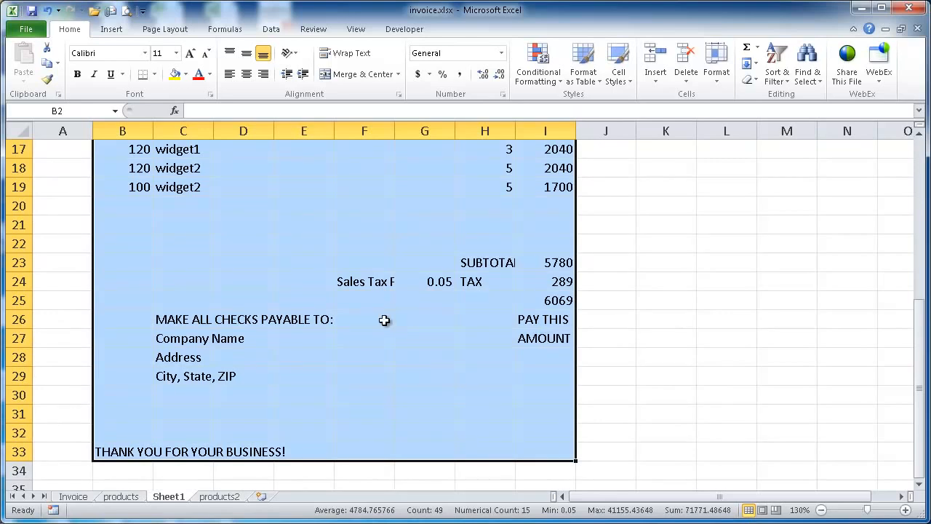
{"action": "key", "text": "ctrl+1"}
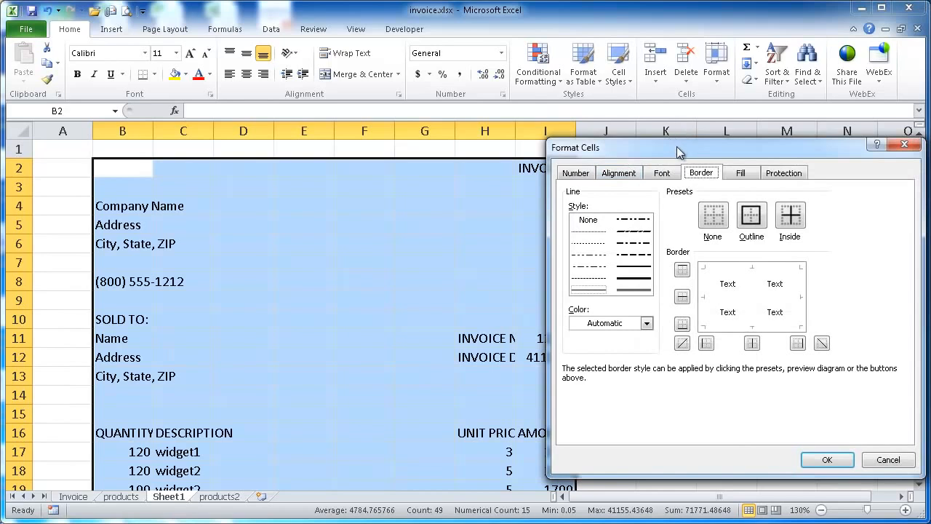
{"action": "left_click_drag", "start_coordinate": [678, 151], "coordinate": [599, 136]}
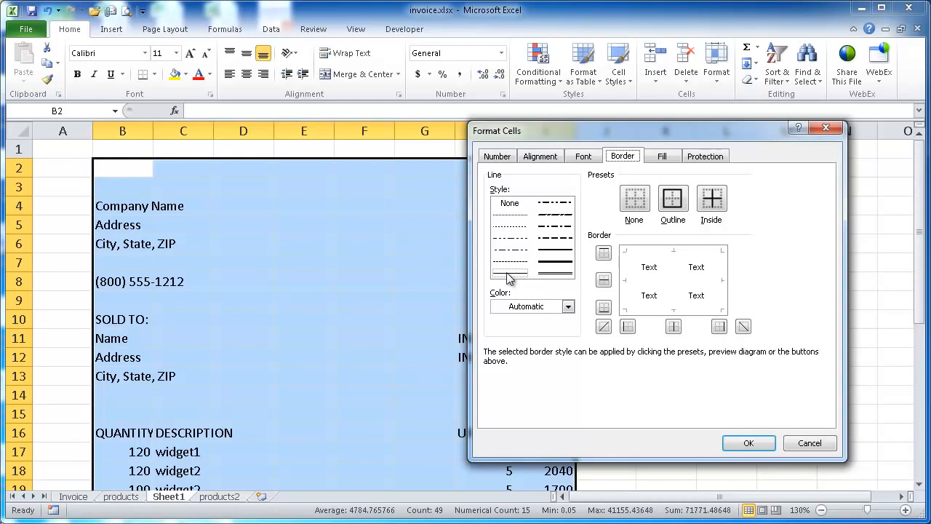
{"action": "left_click", "coordinate": [560, 307]}
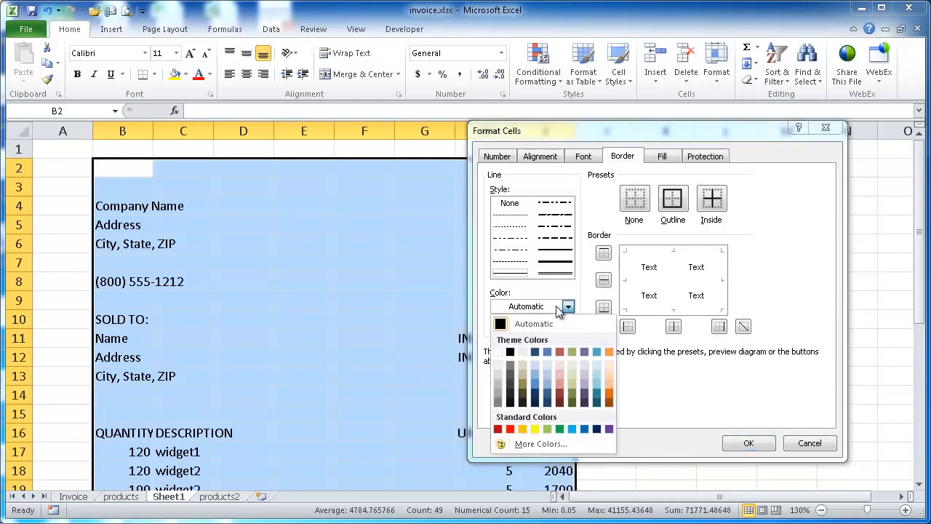
{"action": "left_click", "coordinate": [498, 353]}
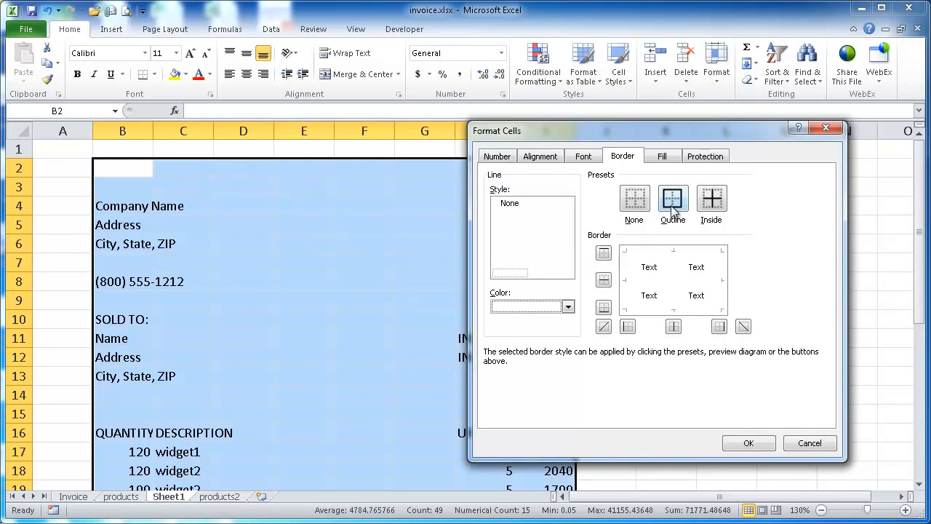
{"action": "left_click", "coordinate": [712, 203]}
{"action": "left_click", "coordinate": [673, 202]}
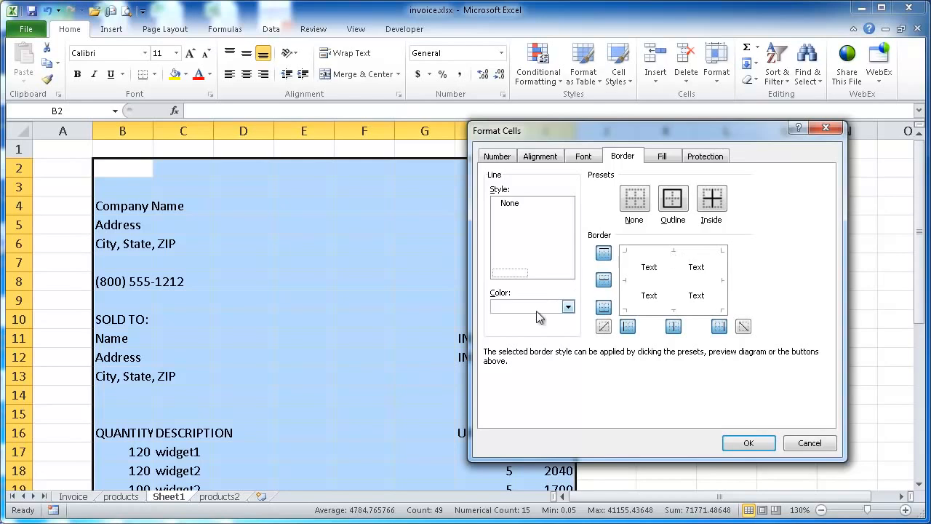
Try the Automatic colour on the outline and inside borders of the selected range
{"action": "left_click", "coordinate": [568, 307]}
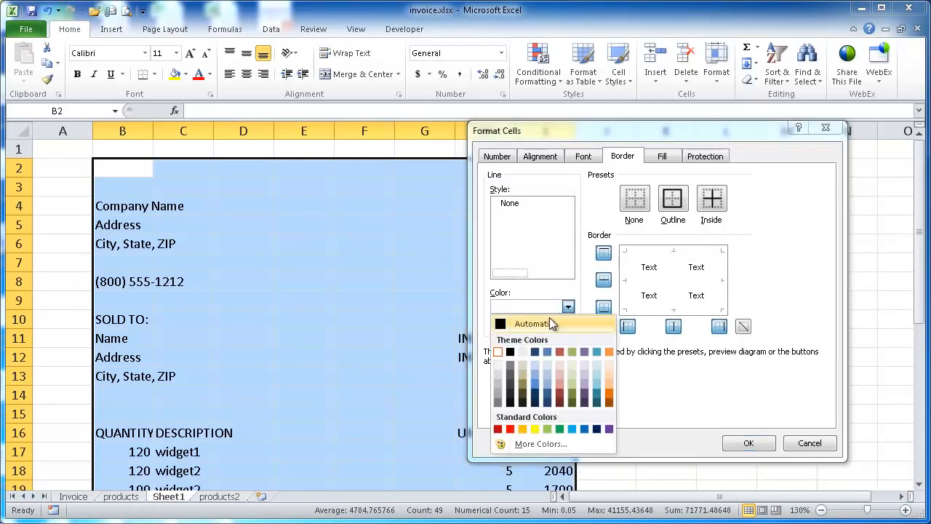
{"action": "left_click", "coordinate": [510, 324]}
{"action": "left_click", "coordinate": [681, 201]}
{"action": "left_click", "coordinate": [712, 197]}
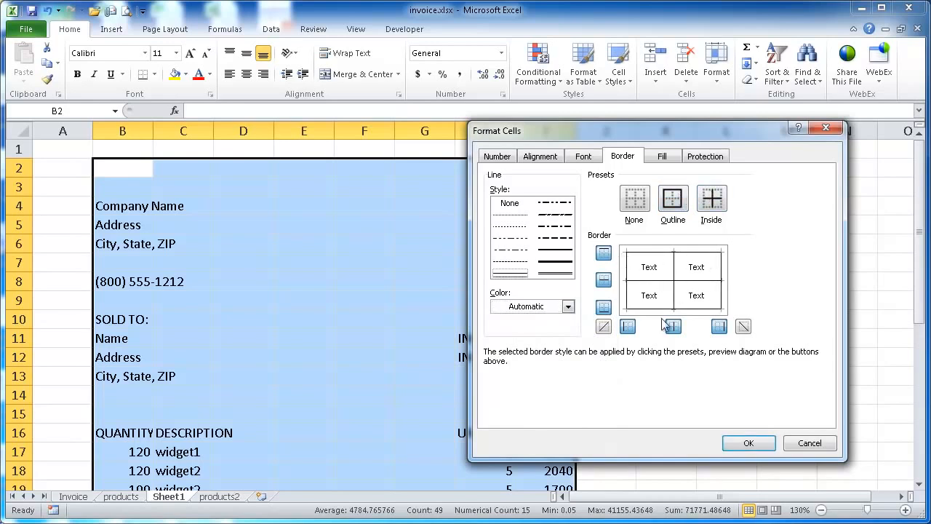
Set the outline and inside borders of B2:I33 back to white and apply the formatting
{"action": "left_click", "coordinate": [567, 308]}
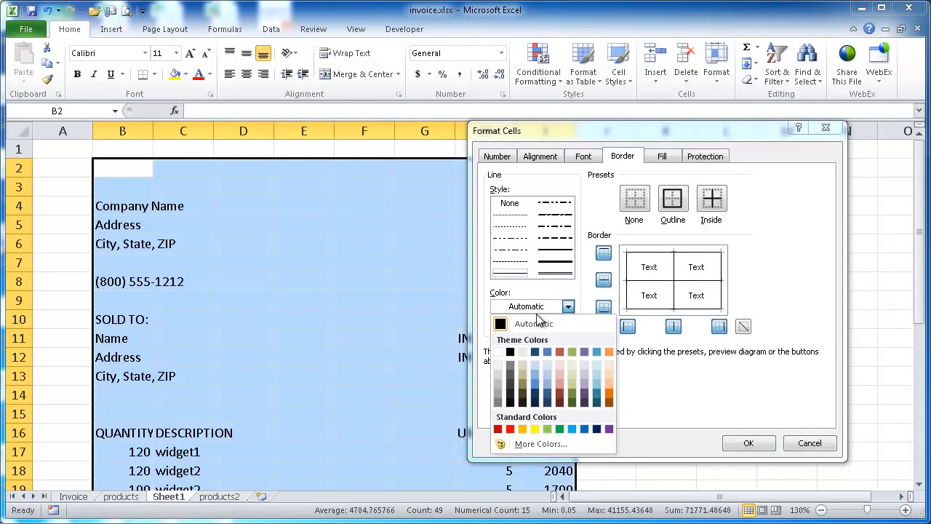
{"action": "left_click", "coordinate": [499, 353]}
{"action": "left_click", "coordinate": [671, 200]}
{"action": "left_click", "coordinate": [713, 198]}
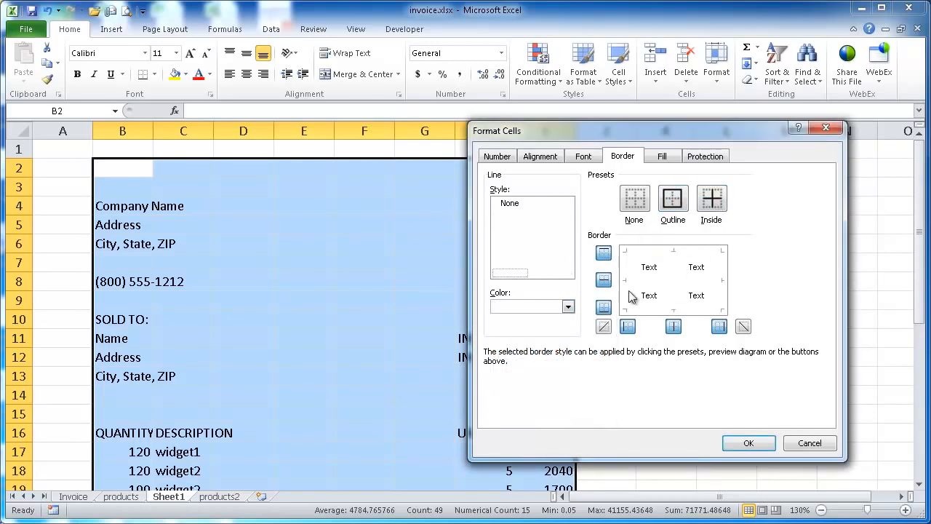
{"action": "left_click", "coordinate": [749, 443]}
{"action": "left_click", "coordinate": [364, 319]}
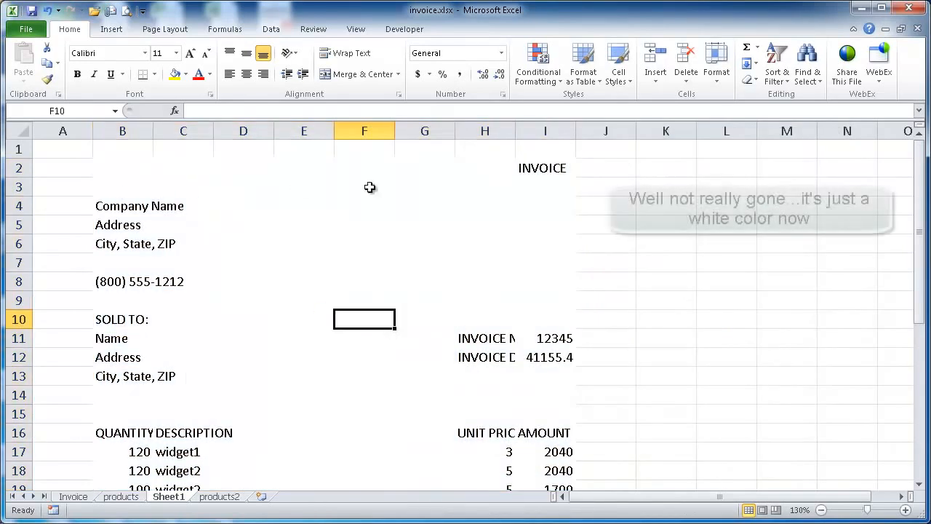
{"action": "scroll", "coordinate": [426, 249], "scroll_direction": "down", "scroll_amount": 8}
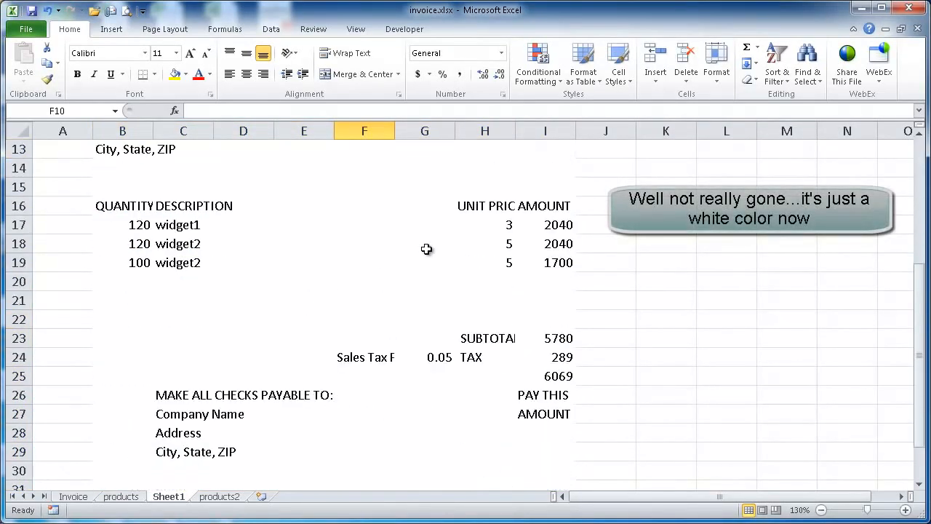
{"action": "scroll", "coordinate": [426, 249], "scroll_direction": "up", "scroll_amount": 8}
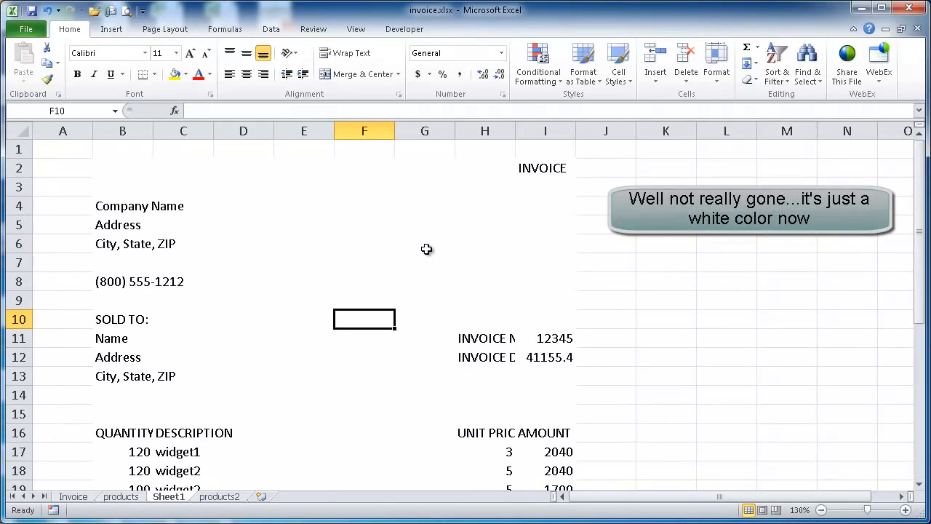
Apply the Accent1 cell style to the title row B2:I2
{"action": "left_click_drag", "start_coordinate": [117, 168], "coordinate": [565, 168]}
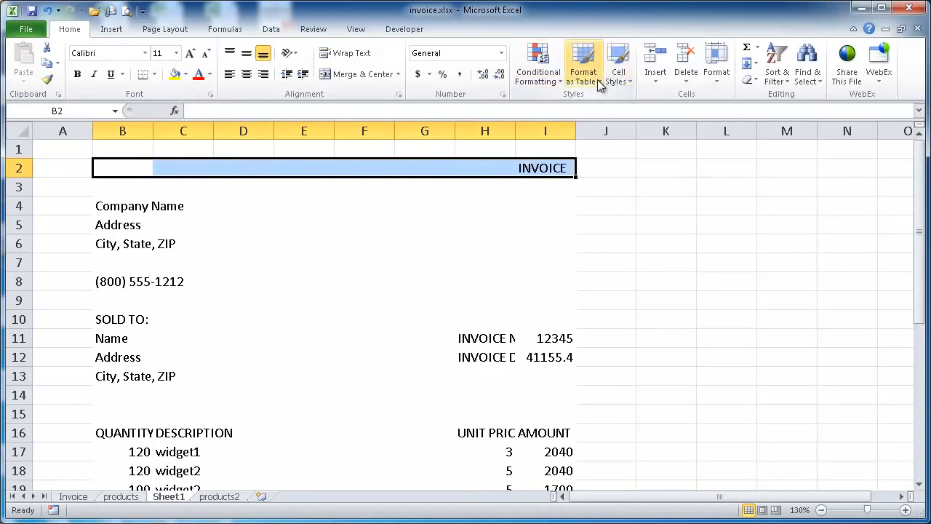
{"action": "left_click", "coordinate": [186, 74]}
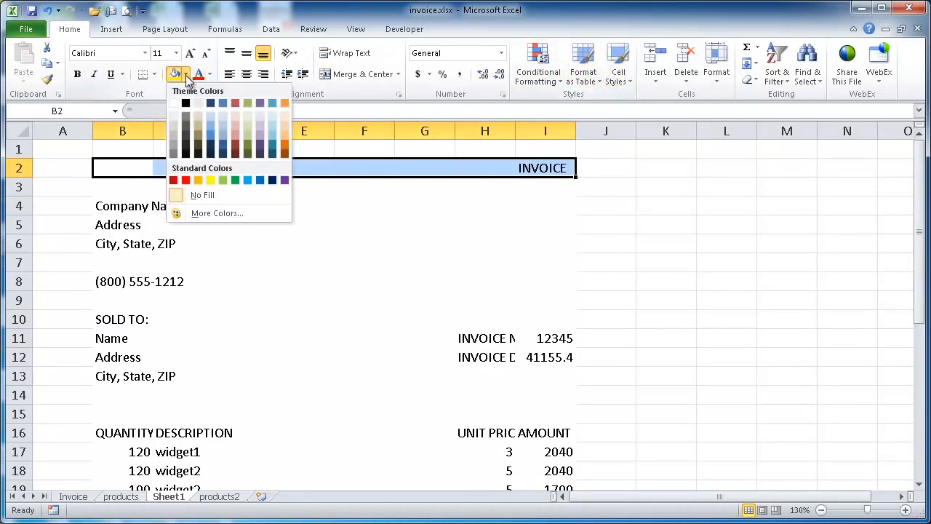
{"action": "left_click", "coordinate": [619, 76]}
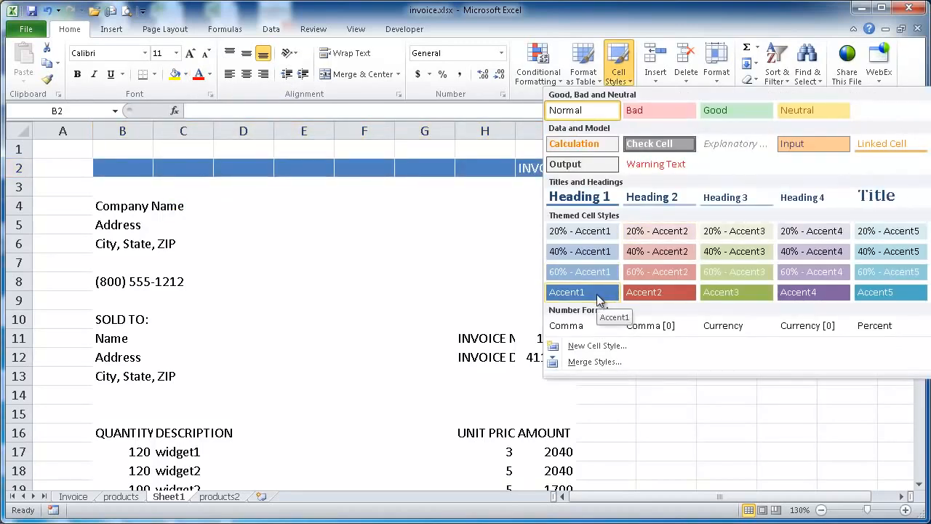
{"action": "left_click", "coordinate": [597, 294]}
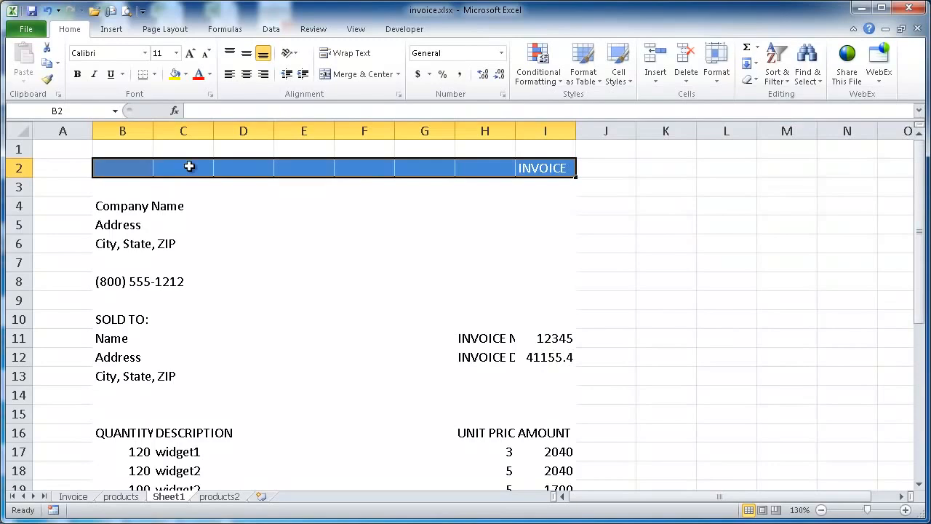
{"action": "left_click", "coordinate": [257, 165]}
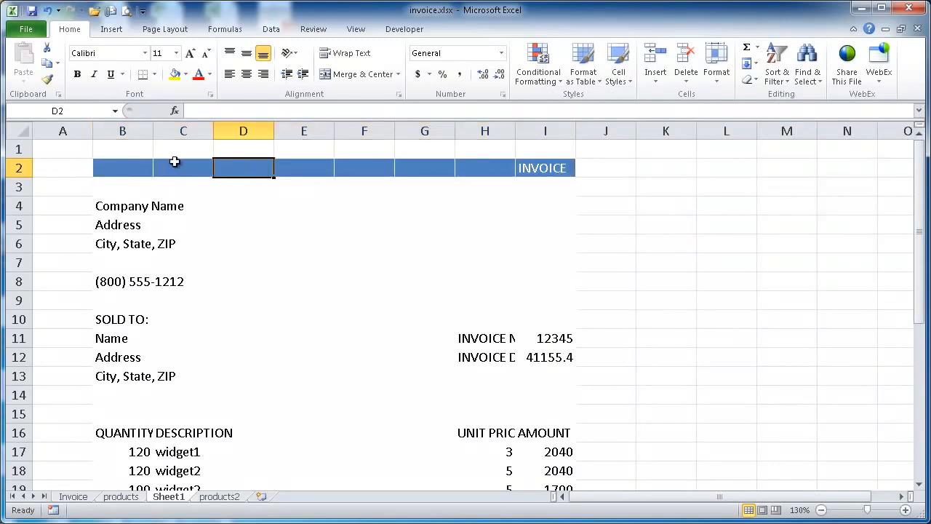
{"action": "left_click", "coordinate": [353, 171]}
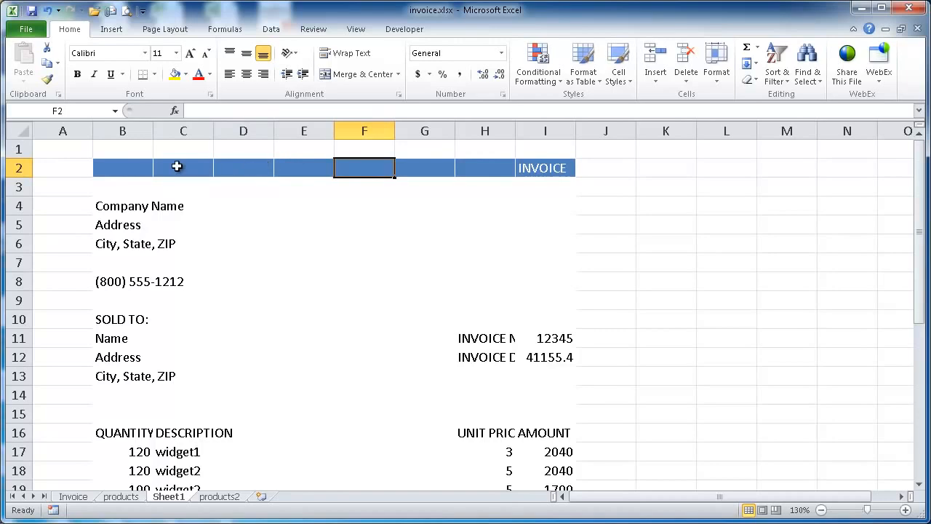
Recolour the inside vertical borders of the title row B2:I2 with the theme blue that matches its fill
{"action": "left_click_drag", "start_coordinate": [136, 173], "coordinate": [553, 165]}
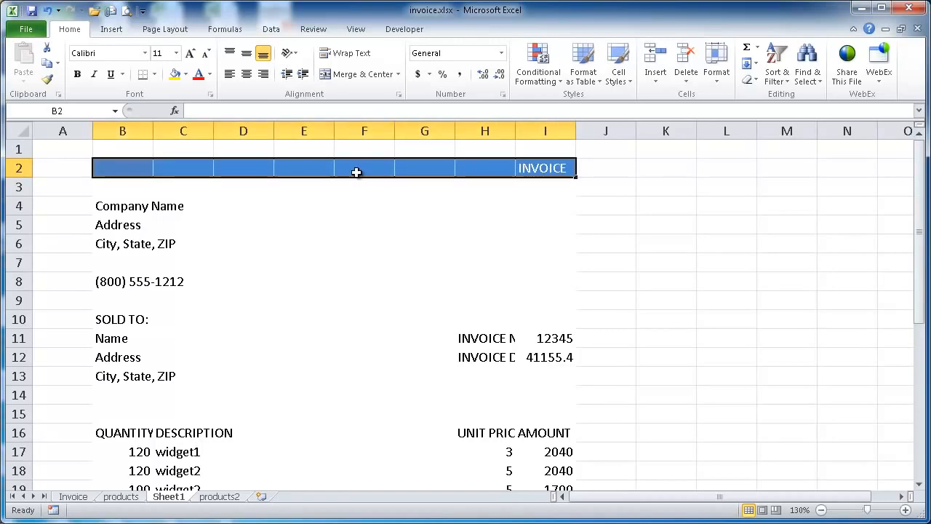
{"action": "key", "text": "ctrl+1"}
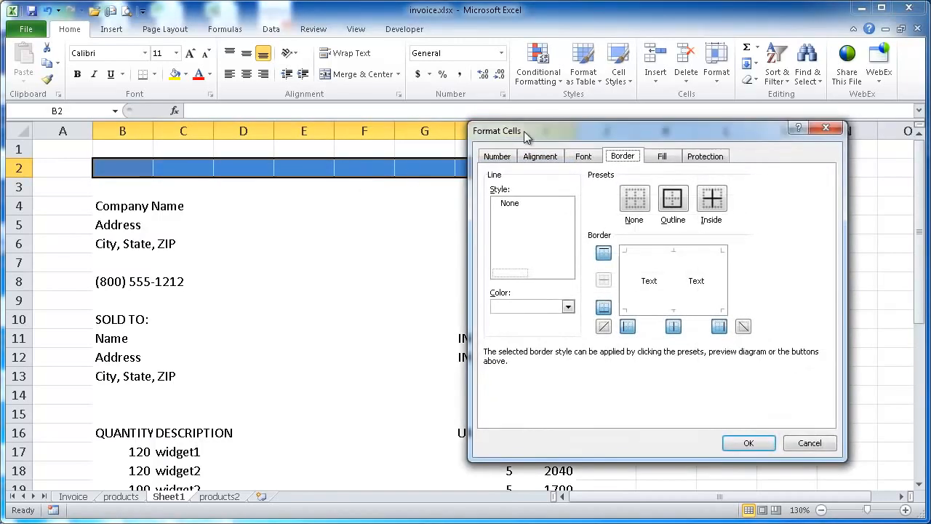
{"action": "left_click", "coordinate": [567, 306]}
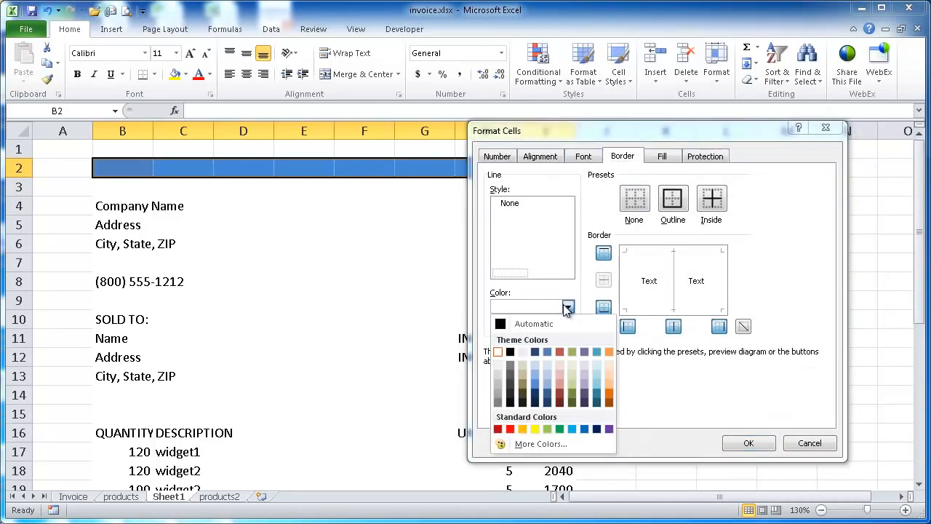
{"action": "left_click", "coordinate": [548, 351]}
{"action": "left_click", "coordinate": [674, 328]}
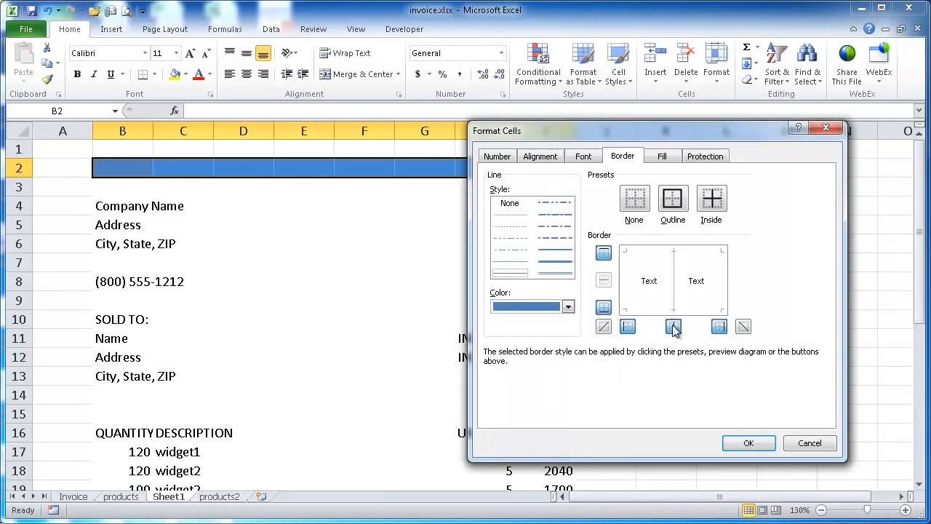
{"action": "left_click", "coordinate": [749, 443]}
{"action": "left_click", "coordinate": [358, 325]}
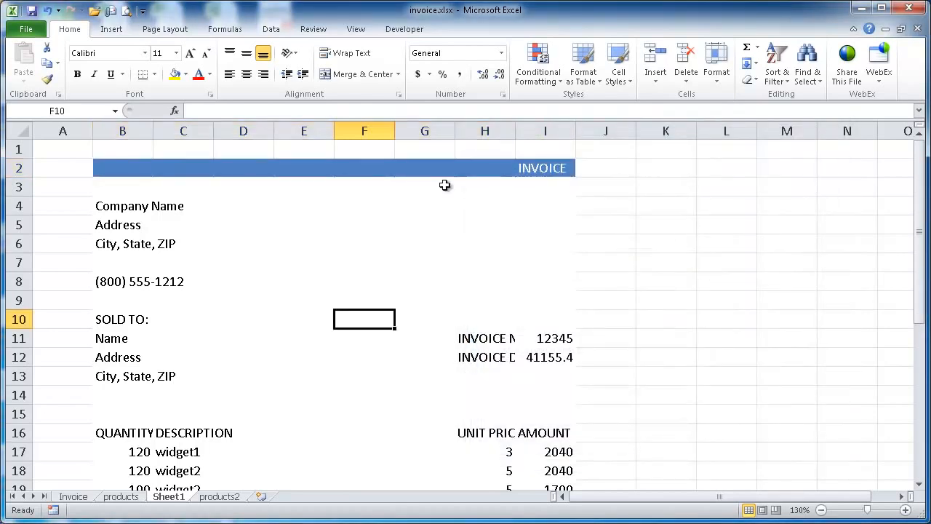
Increase the font size of the INVOICE title in I2 to 18
{"action": "left_click", "coordinate": [536, 169]}
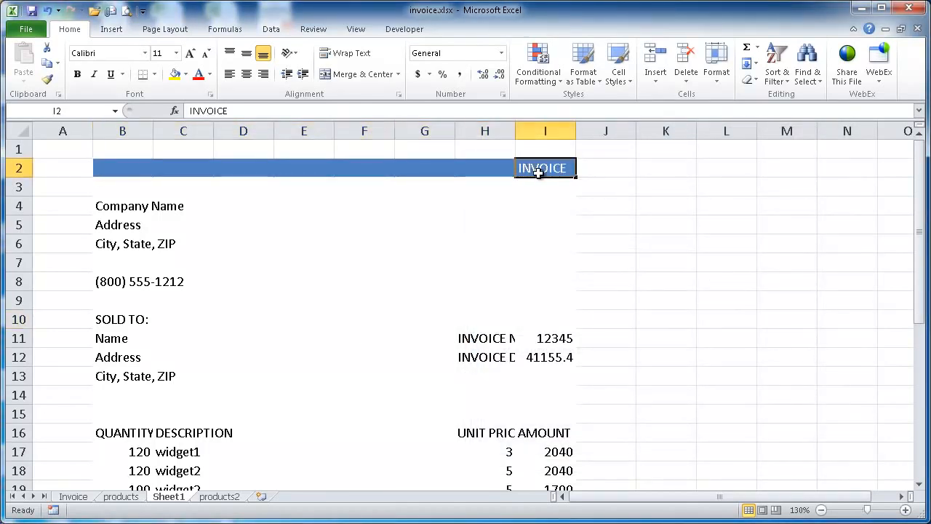
{"action": "left_click", "coordinate": [190, 53]}
{"action": "left_click", "coordinate": [190, 53]}
{"action": "left_click", "coordinate": [189, 53]}
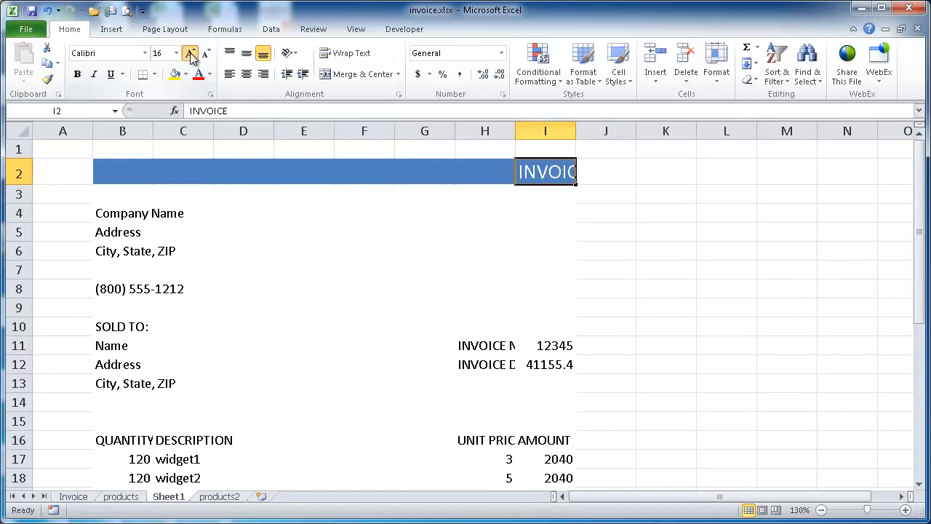
{"action": "left_click", "coordinate": [190, 53]}
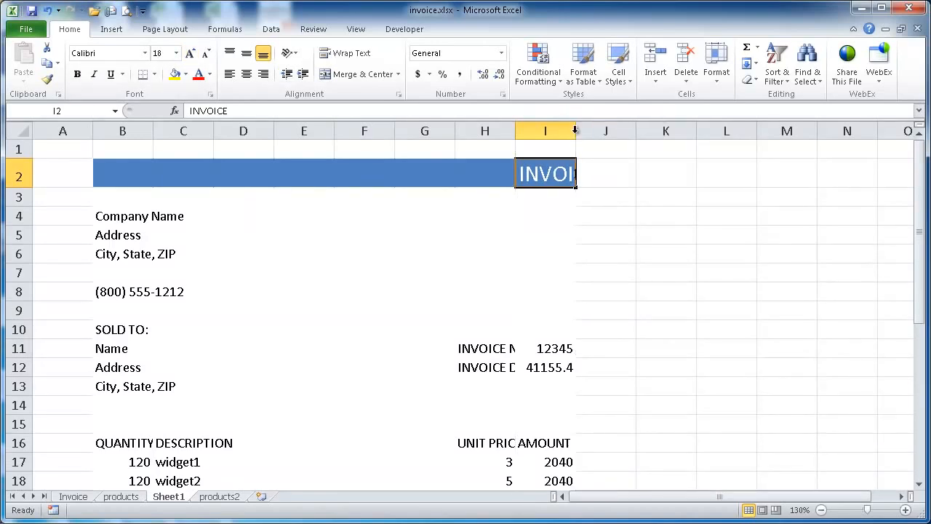
Autofit the widths of columns I and H to their contents
{"action": "double_click", "coordinate": [575, 130]}
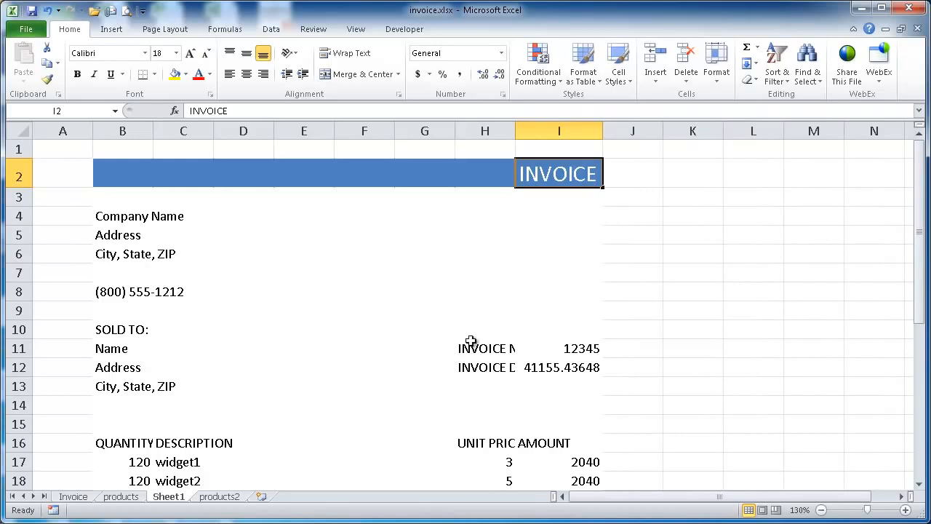
{"action": "double_click", "coordinate": [516, 131]}
{"action": "scroll", "coordinate": [571, 323], "scroll_direction": "down", "scroll_amount": 1}
{"action": "scroll", "coordinate": [568, 322], "scroll_direction": "up", "scroll_amount": 1}
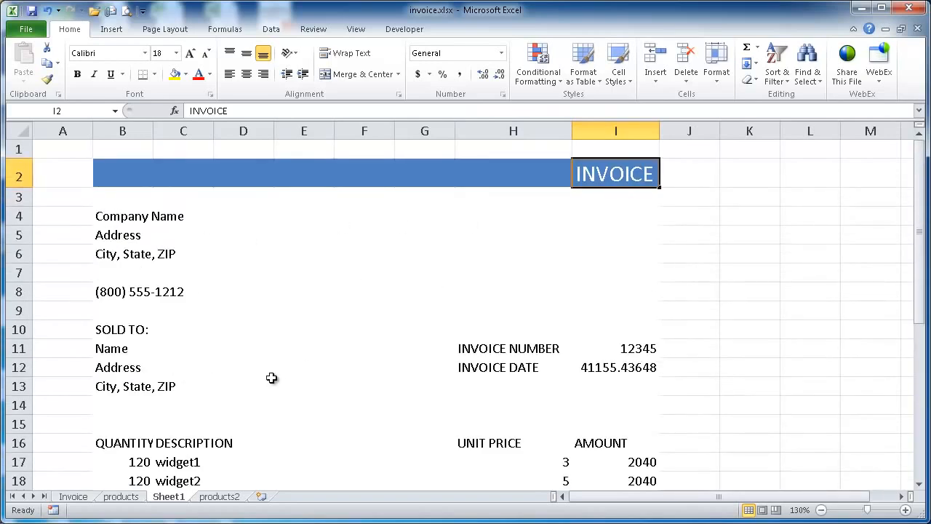
Fill the item table's header row B16:I16 with White, Background 1, Darker 35%
{"action": "scroll", "coordinate": [473, 320], "scroll_direction": "down", "scroll_amount": 3}
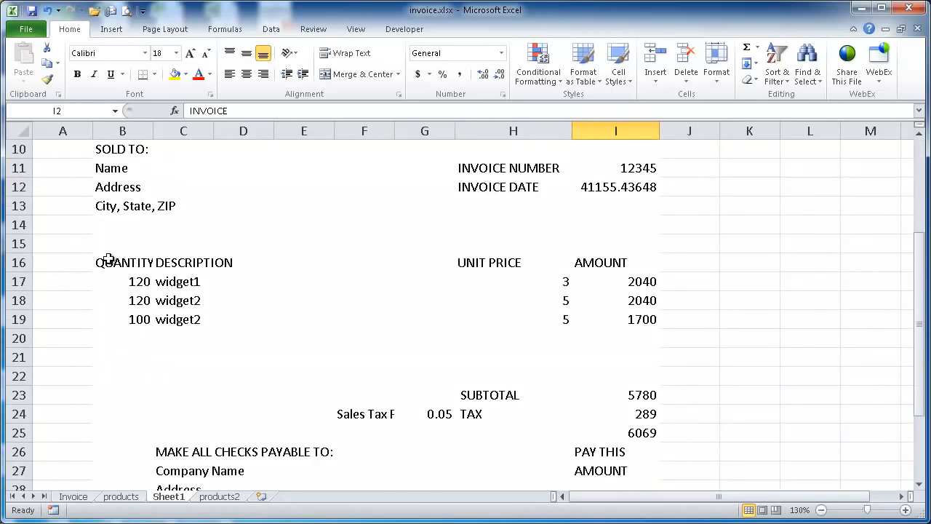
{"action": "left_click_drag", "start_coordinate": [109, 262], "coordinate": [623, 262]}
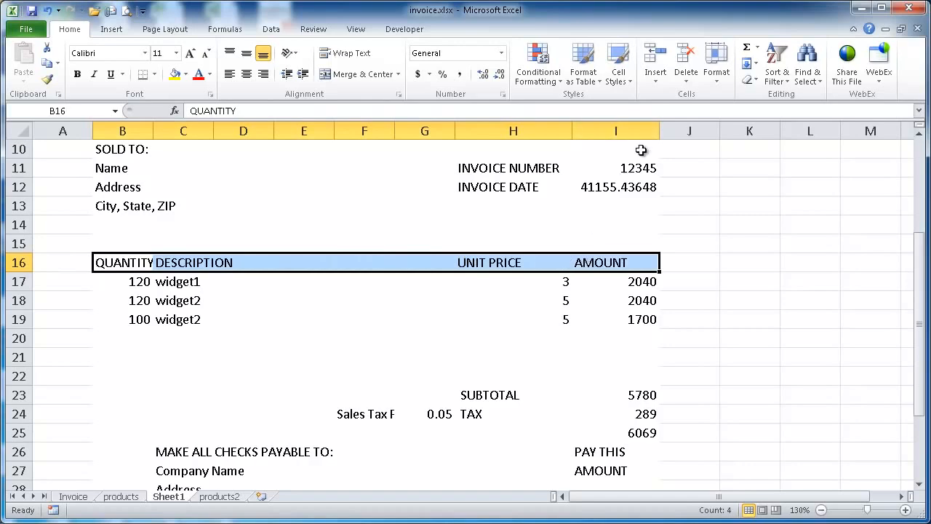
{"action": "left_click", "coordinate": [617, 80]}
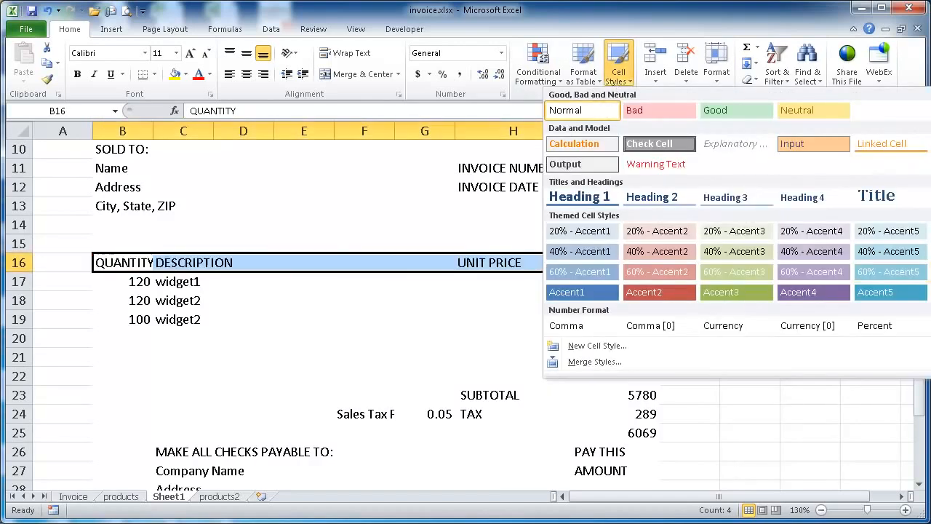
{"action": "left_click", "coordinate": [187, 74]}
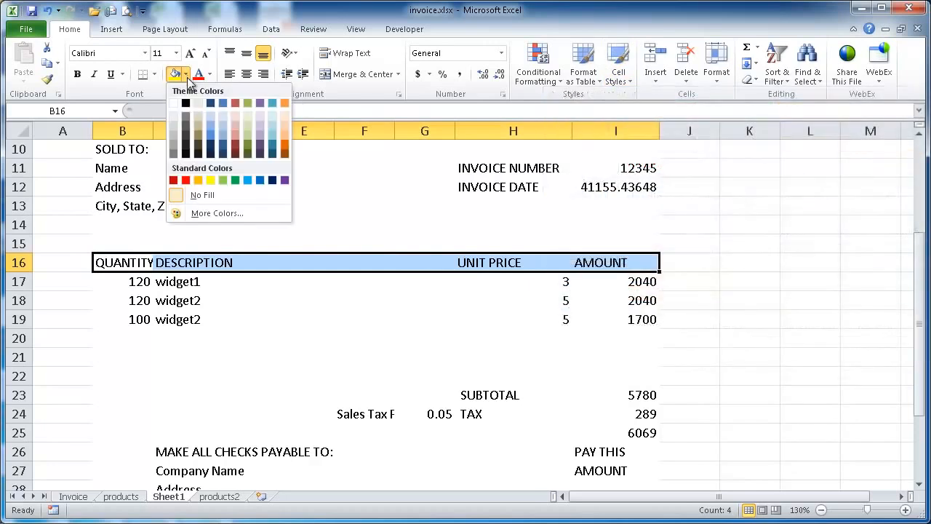
{"action": "left_click", "coordinate": [174, 151]}
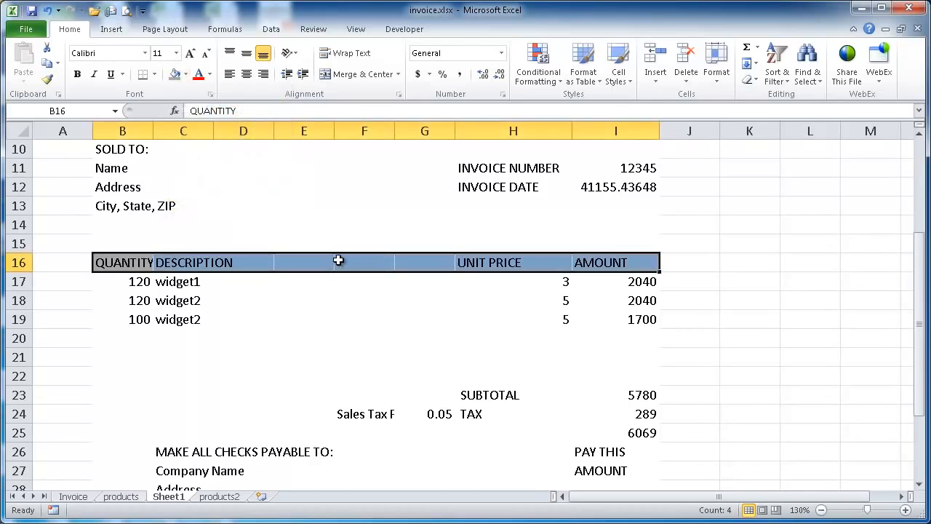
Recolour the inside vertical borders of header row B16:I16 with the grey that matches its fill
{"action": "left_click_drag", "start_coordinate": [134, 264], "coordinate": [632, 268]}
{"action": "key", "text": "ctrl+1"}
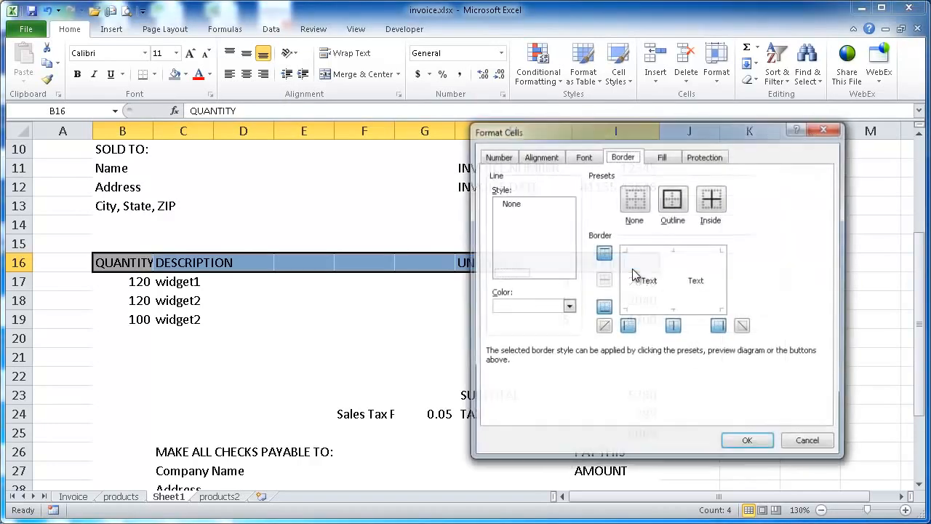
{"action": "left_click", "coordinate": [567, 306]}
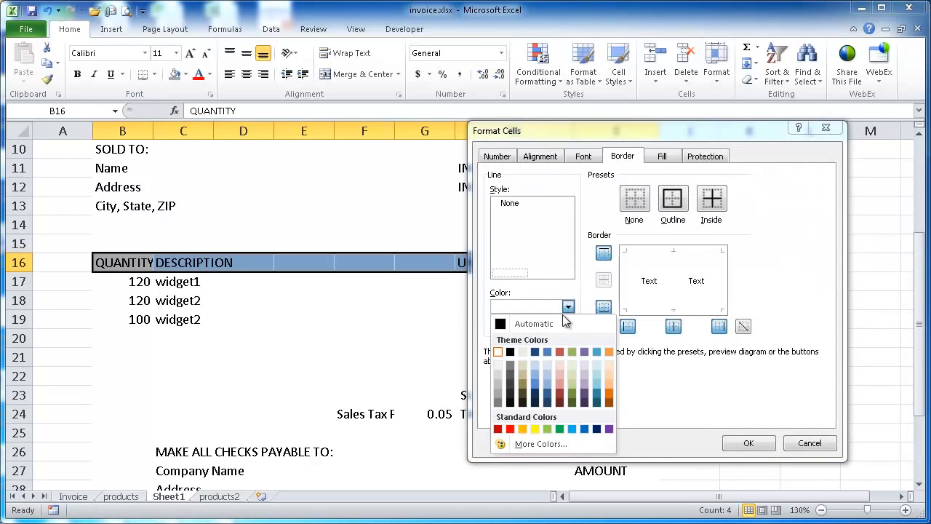
{"action": "left_click", "coordinate": [497, 396]}
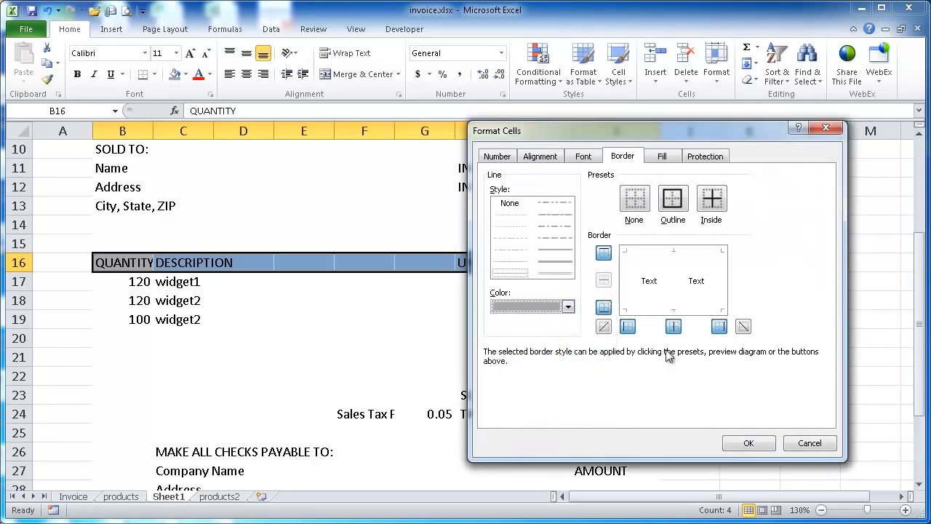
{"action": "left_click", "coordinate": [674, 327]}
{"action": "left_click", "coordinate": [749, 443]}
{"action": "left_click", "coordinate": [326, 266]}
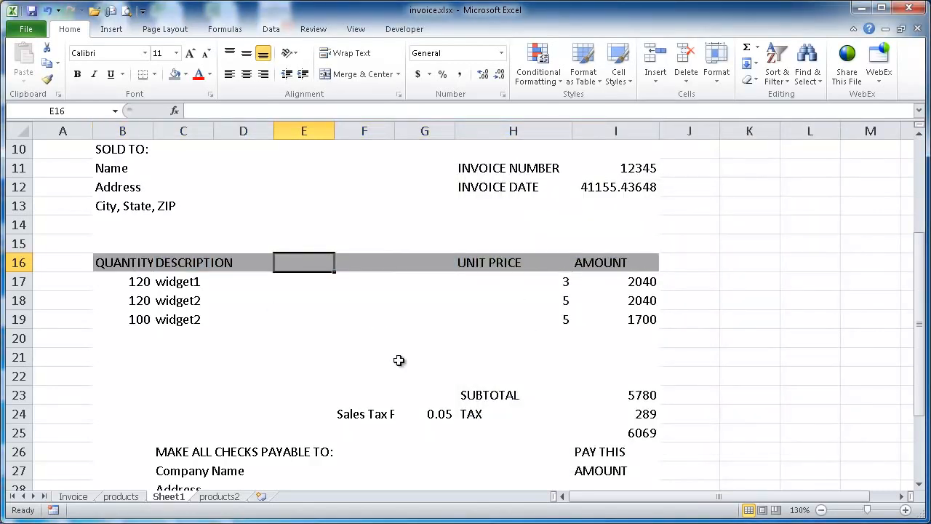
Apply all borders to the item rows B17:I23, the tax and total cells I24:I25, and the TAX label in H24
{"action": "scroll", "coordinate": [434, 299], "scroll_direction": "down", "scroll_amount": 1}
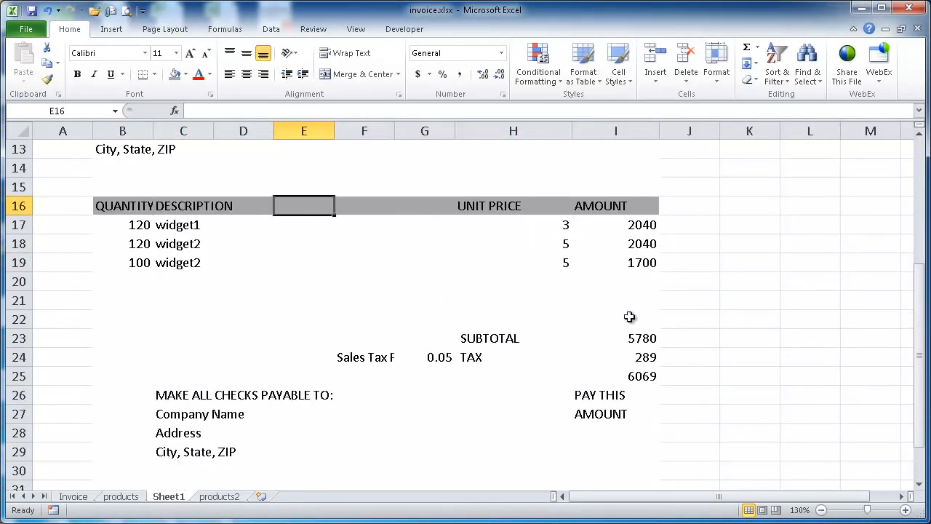
{"action": "left_click_drag", "start_coordinate": [115, 227], "coordinate": [650, 338]}
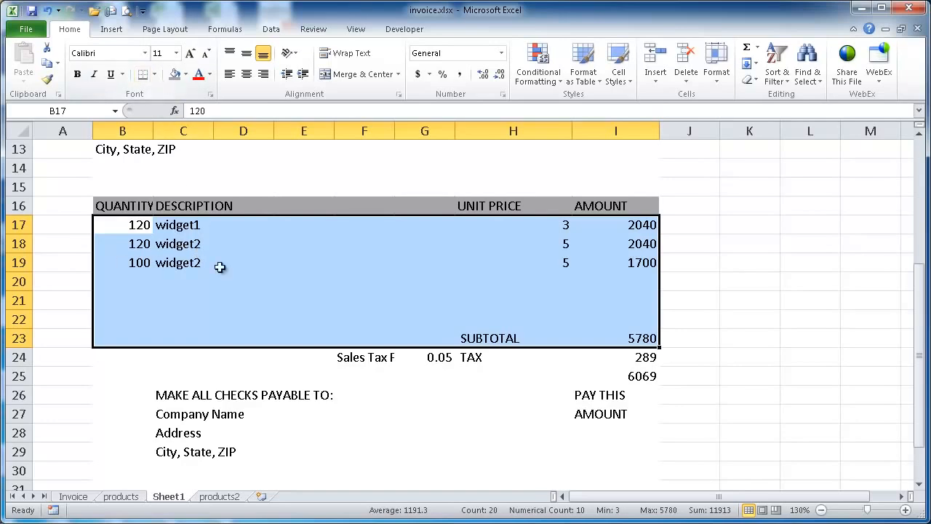
{"action": "left_click", "coordinate": [156, 75]}
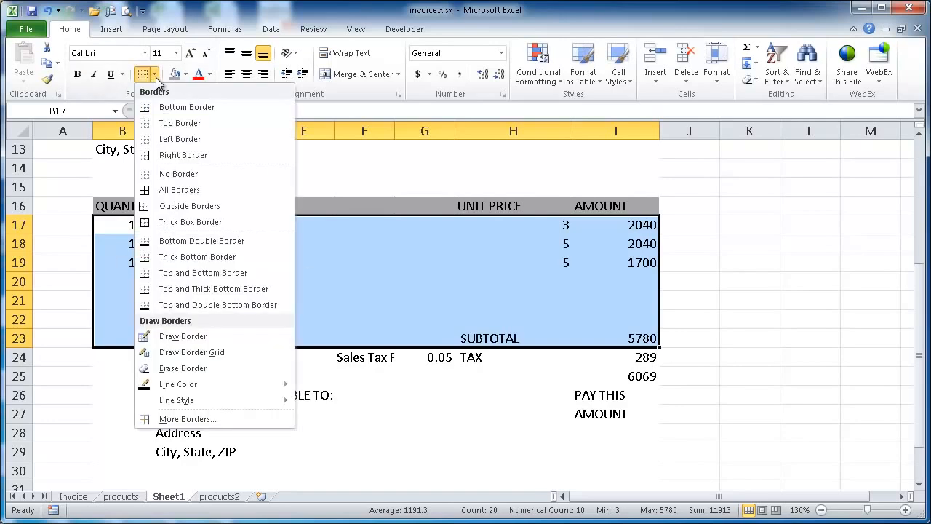
{"action": "left_click", "coordinate": [164, 192]}
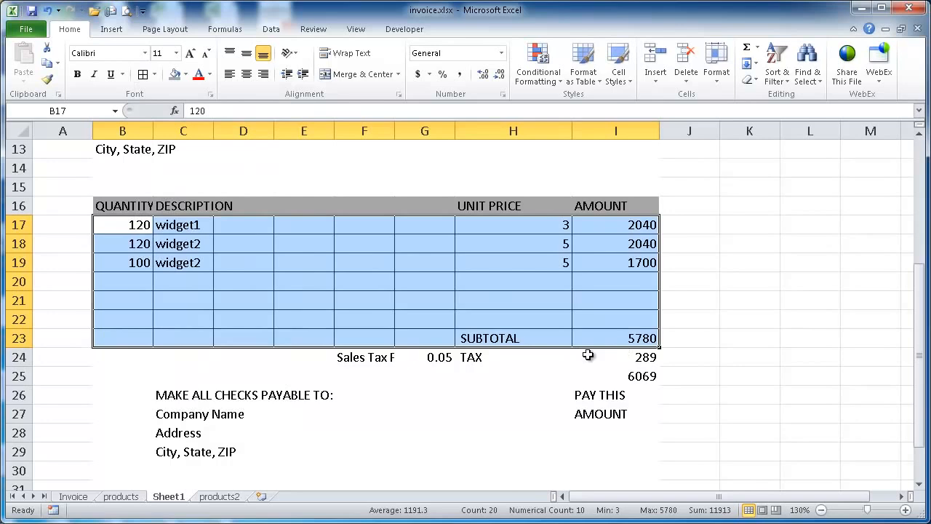
{"action": "mouse_move", "coordinate": [606, 362]}
{"action": "left_mouse_down"}
{"action": "mouse_move", "coordinate": [611, 358]}
{"action": "mouse_move", "coordinate": [612, 374]}
{"action": "left_mouse_up"}
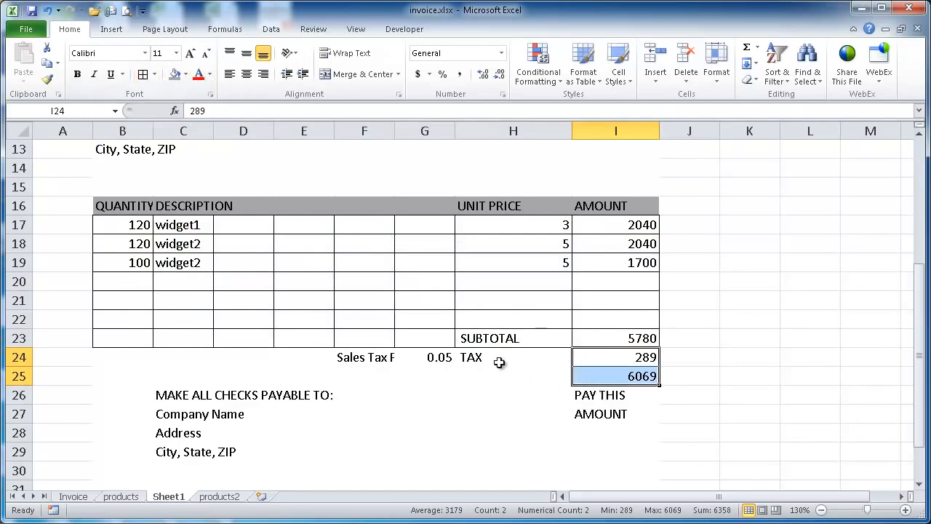
{"action": "left_click", "coordinate": [473, 357]}
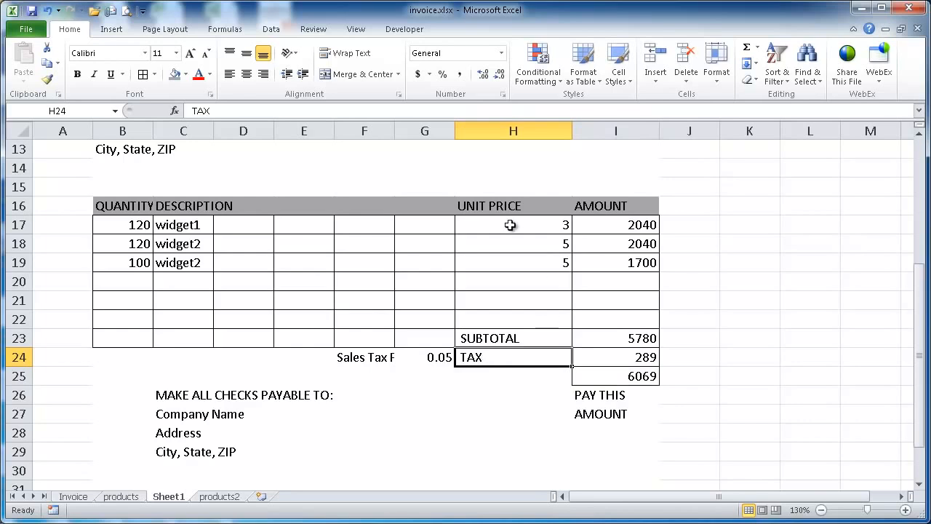
Autofit column F to the Sales Tax Rate label in F24
{"action": "left_click", "coordinate": [363, 360]}
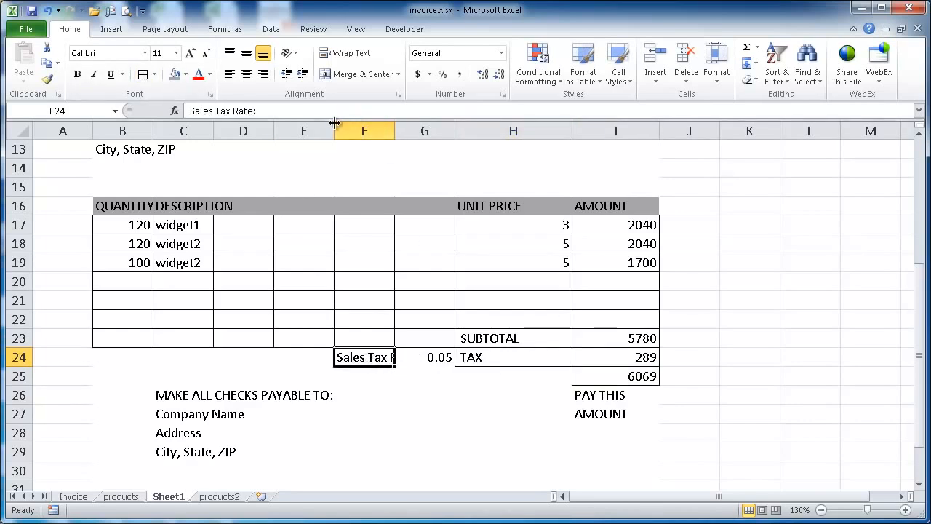
{"action": "double_click", "coordinate": [395, 132]}
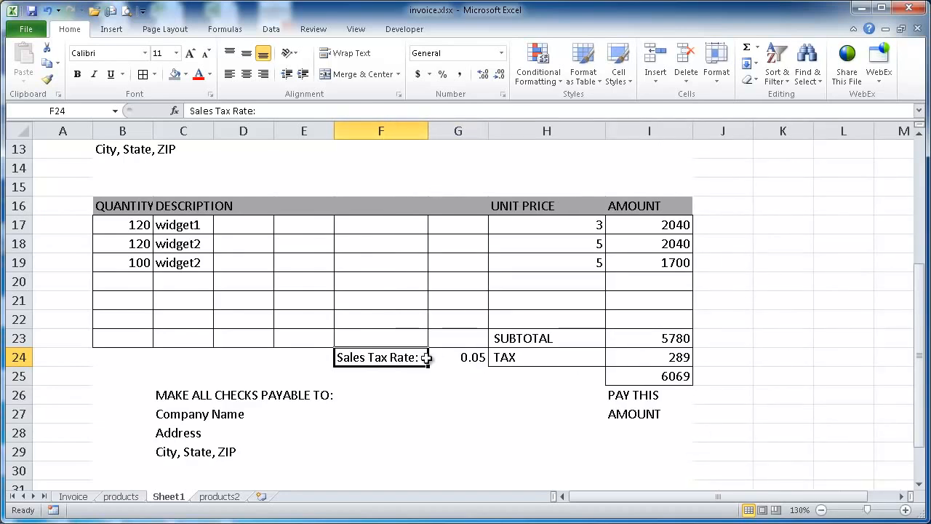
{"action": "left_click", "coordinate": [501, 380]}
{"action": "left_click", "coordinate": [654, 414]}
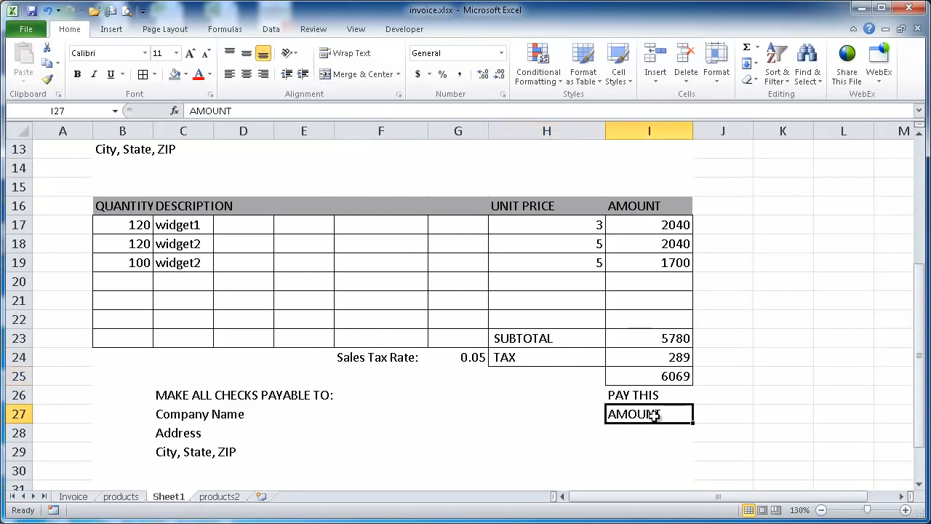
{"action": "left_click_drag", "start_coordinate": [647, 389], "coordinate": [645, 412]}
{"action": "left_click", "coordinate": [666, 433]}
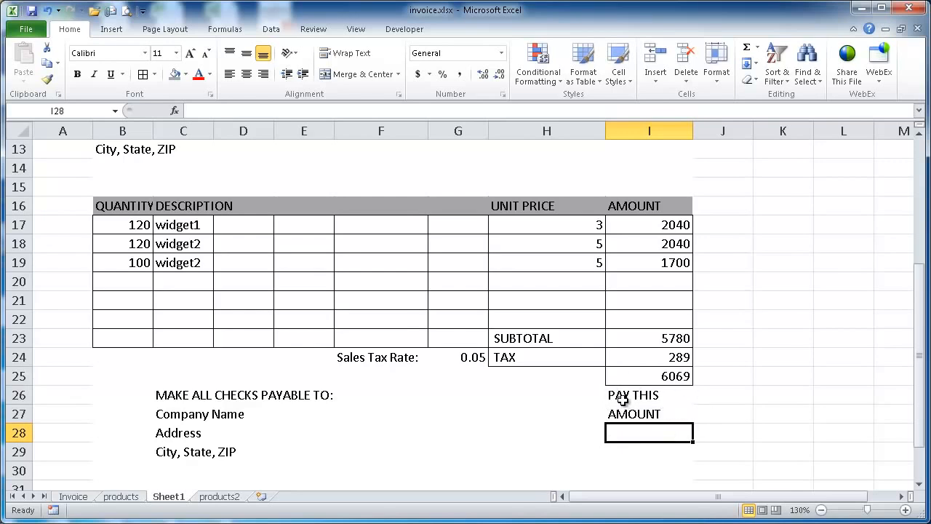
Apply outside borders around the PAY THIS AMOUNT cells I26:I27
{"action": "left_click_drag", "start_coordinate": [649, 393], "coordinate": [653, 414]}
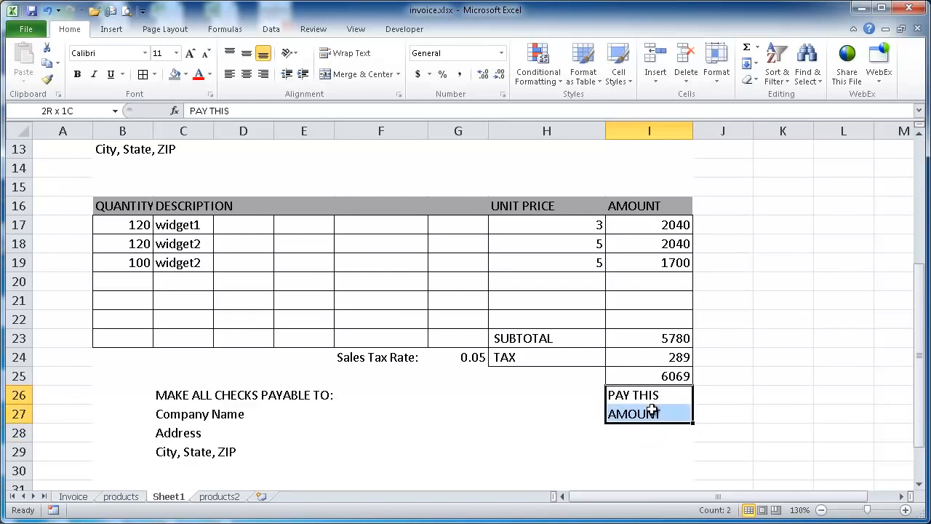
{"action": "left_click", "coordinate": [154, 74]}
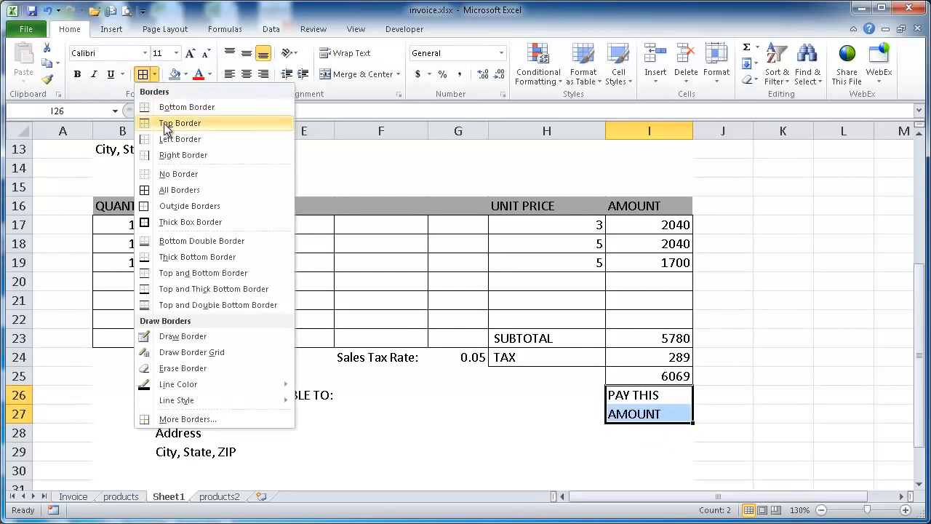
{"action": "left_click", "coordinate": [187, 211]}
{"action": "left_click", "coordinate": [598, 394]}
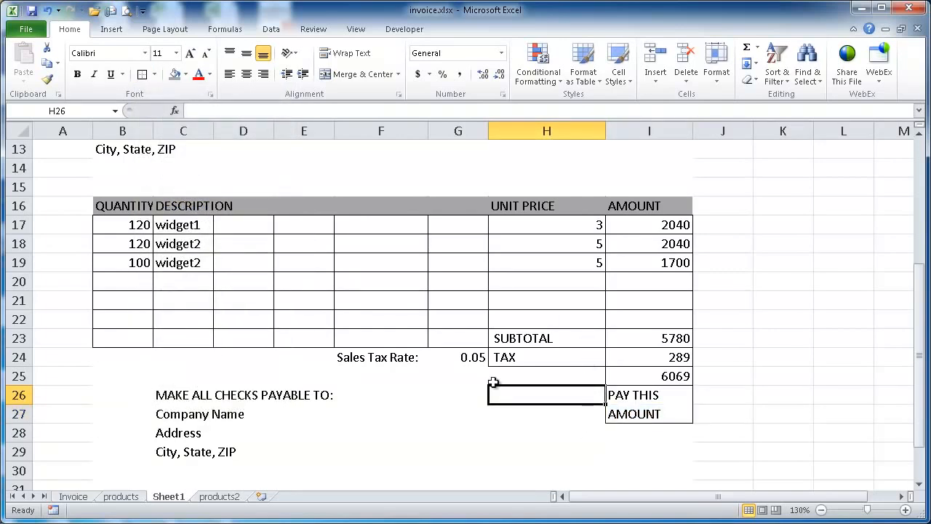
Apply the solid orange accent cell style with white text to the PAY THIS AMOUNT cells I26:I27
{"action": "left_click_drag", "start_coordinate": [648, 390], "coordinate": [650, 414]}
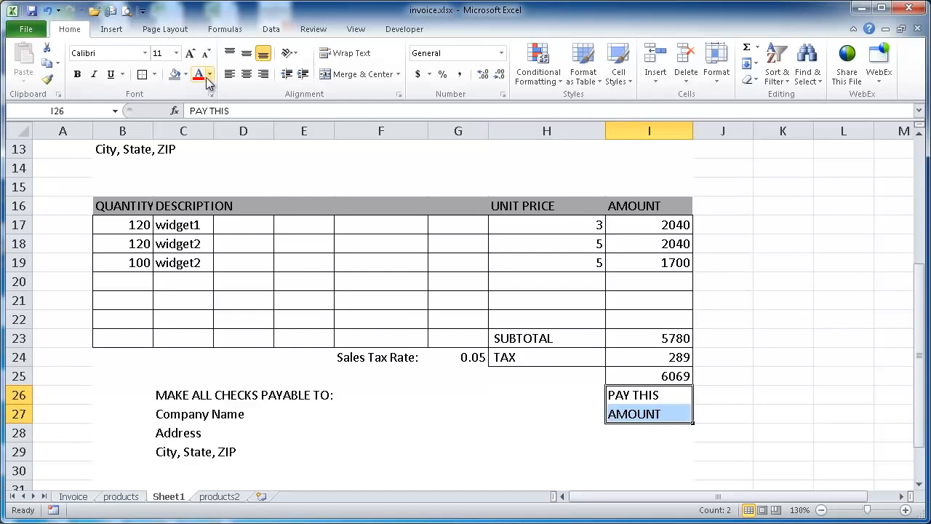
{"action": "left_click", "coordinate": [187, 74]}
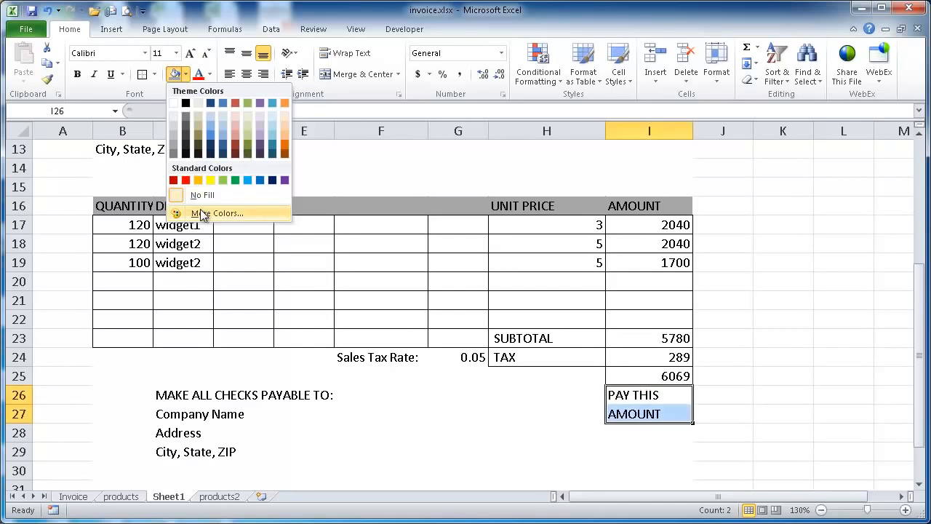
{"action": "left_click", "coordinate": [717, 82]}
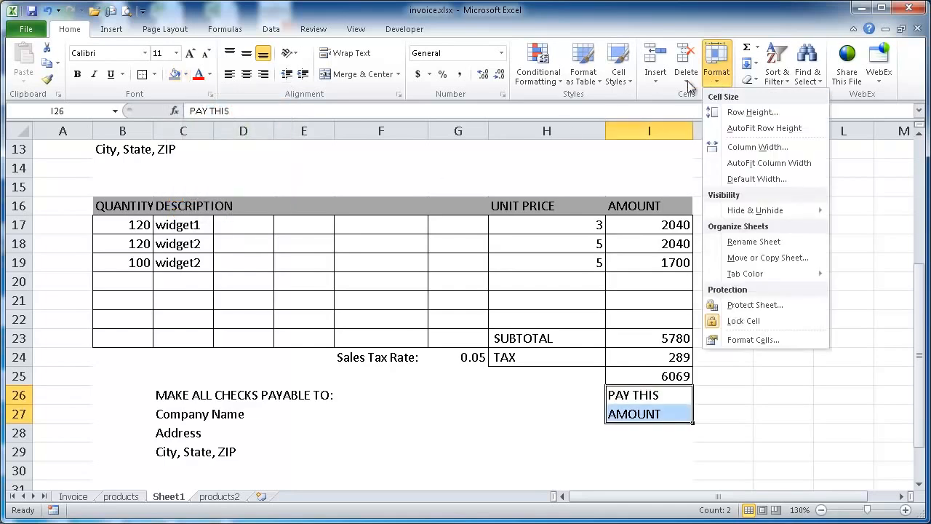
{"action": "left_click", "coordinate": [619, 79]}
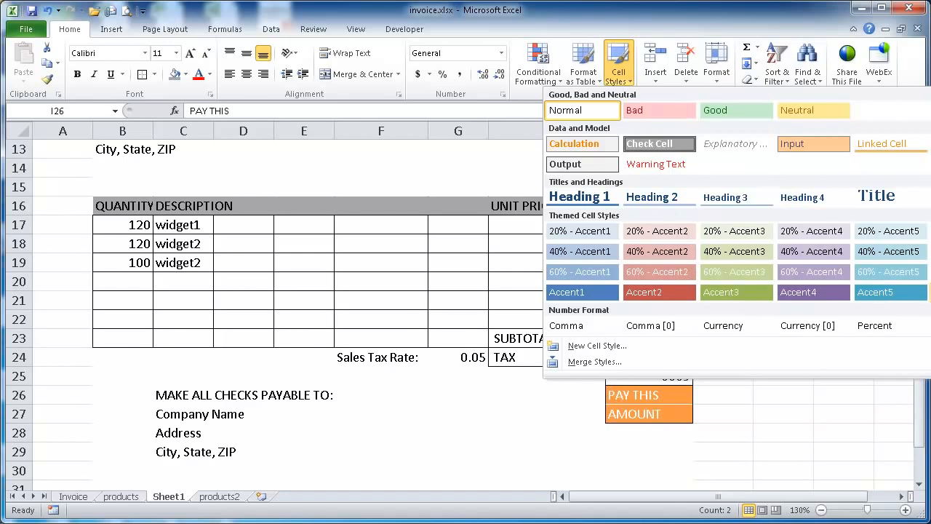
{"action": "left_click", "coordinate": [929, 292]}
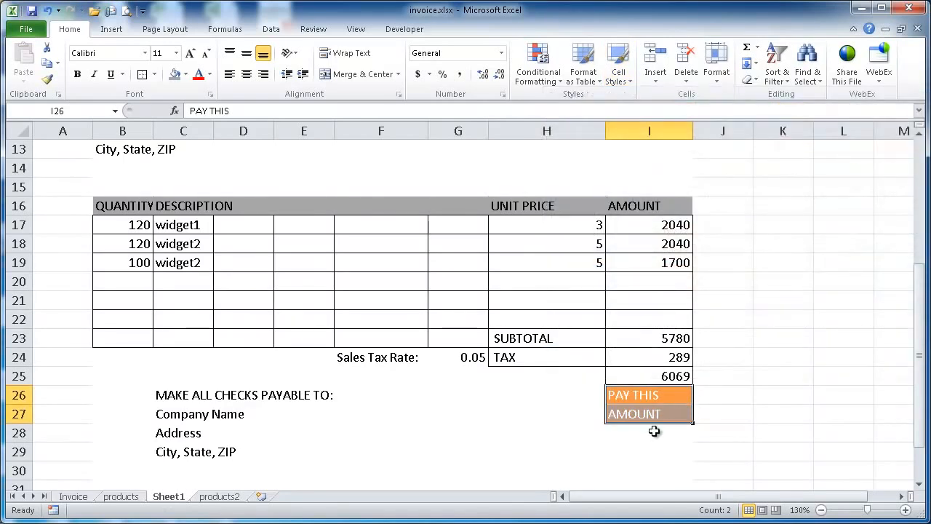
Recolour the inside horizontal border between I26 and I27 with the theme orange that matches their fill
{"action": "left_click", "coordinate": [655, 414]}
{"action": "left_click_drag", "start_coordinate": [663, 393], "coordinate": [662, 412]}
{"action": "key", "text": "ctrl+1"}
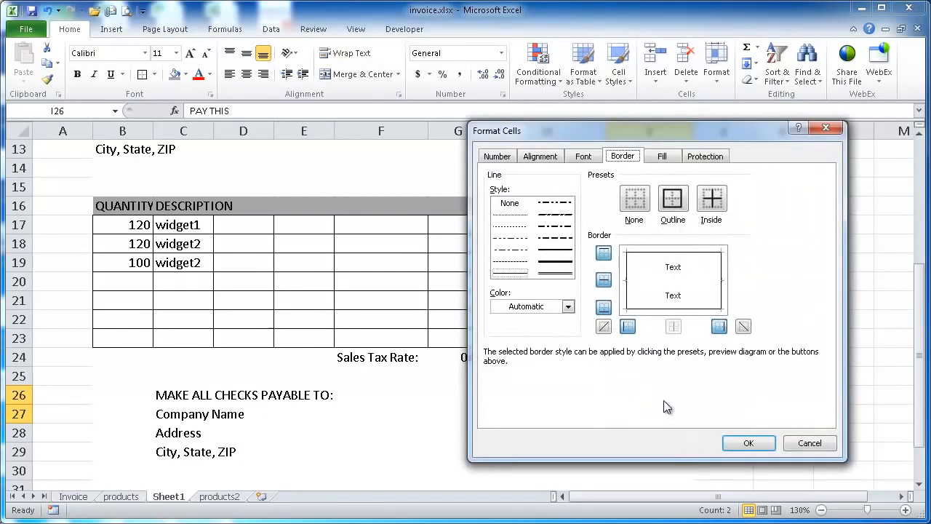
{"action": "left_click", "coordinate": [569, 306]}
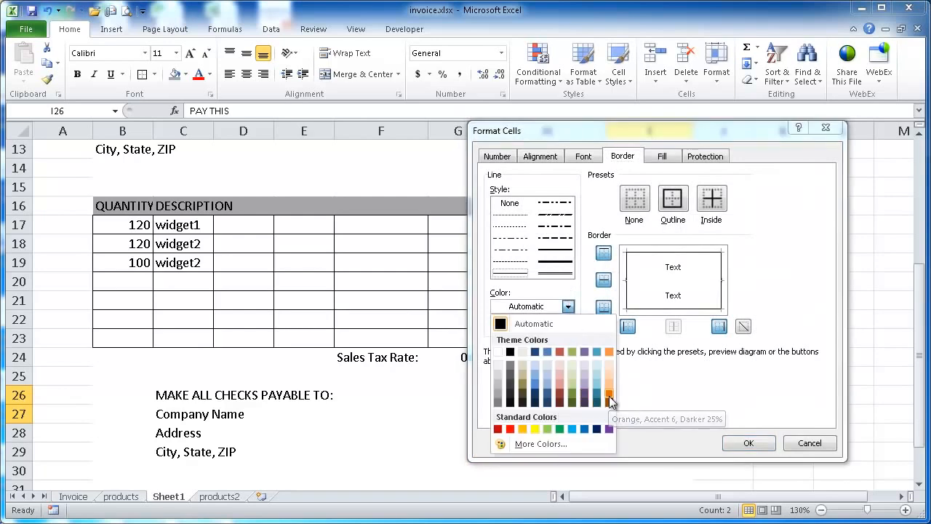
{"action": "left_click", "coordinate": [610, 353]}
{"action": "left_click_drag", "start_coordinate": [670, 130], "coordinate": [349, 110]}
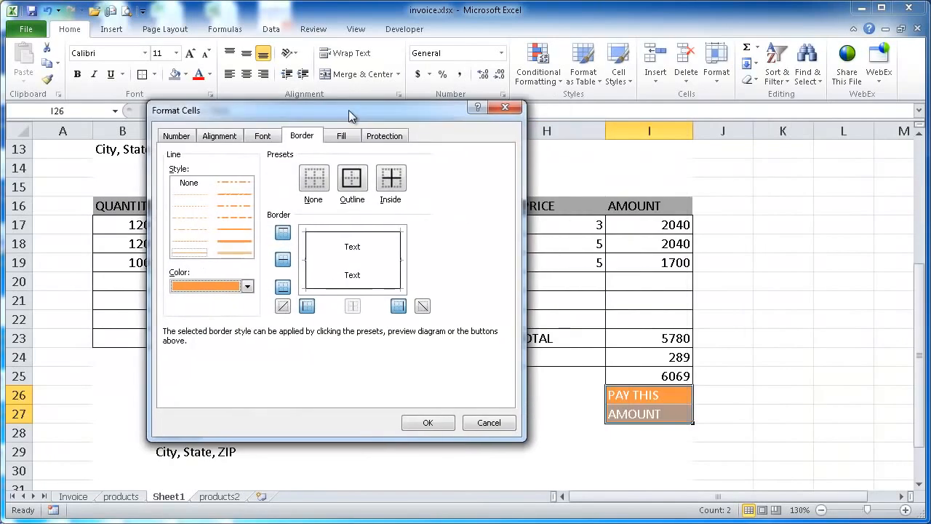
{"action": "left_click", "coordinate": [289, 263]}
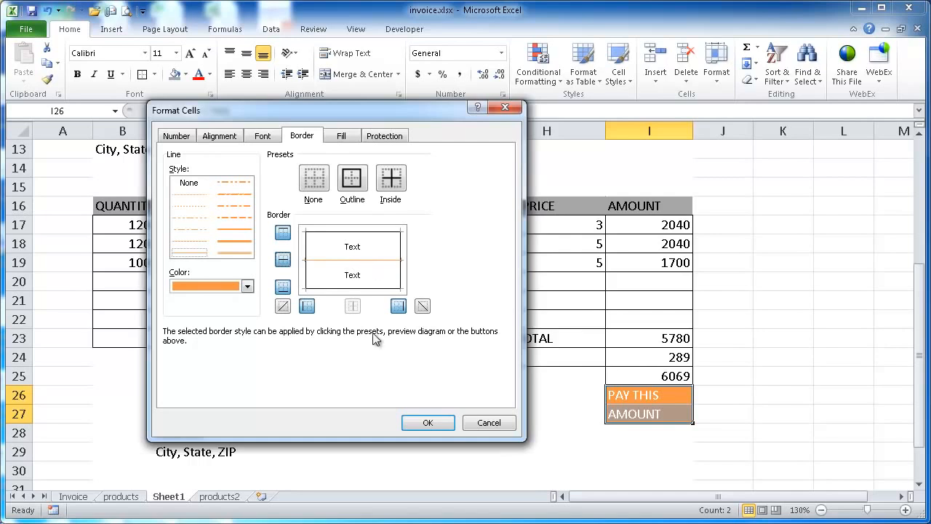
{"action": "left_click", "coordinate": [439, 423]}
{"action": "left_click", "coordinate": [639, 451]}
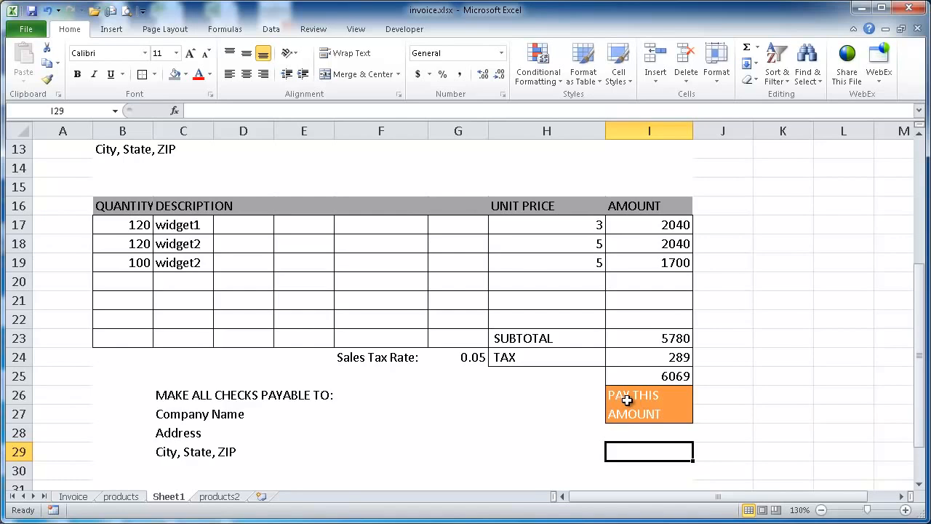
Set the font colour of the THANK YOU FOR YOUR BUSINESS! text in B33 to red
{"action": "scroll", "coordinate": [376, 353], "scroll_direction": "down", "scroll_amount": 3}
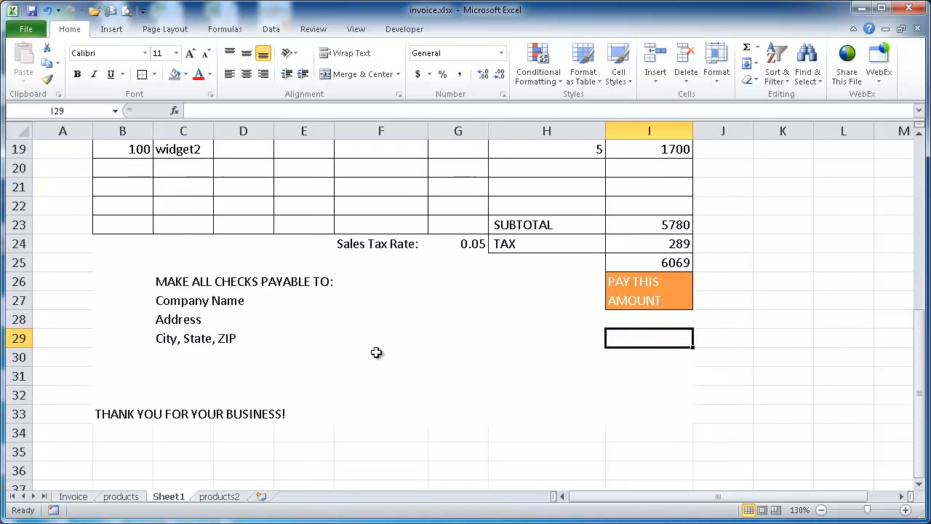
{"action": "left_click", "coordinate": [109, 358]}
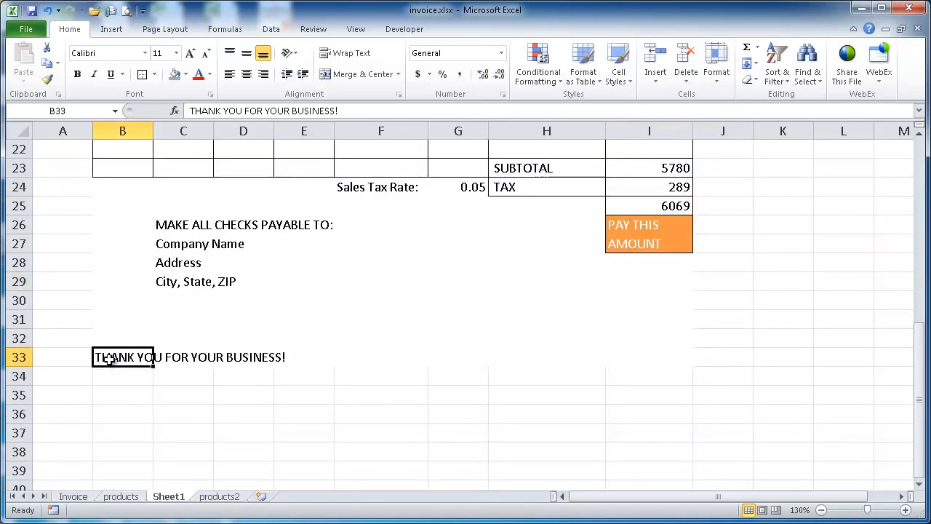
{"action": "left_click", "coordinate": [197, 75]}
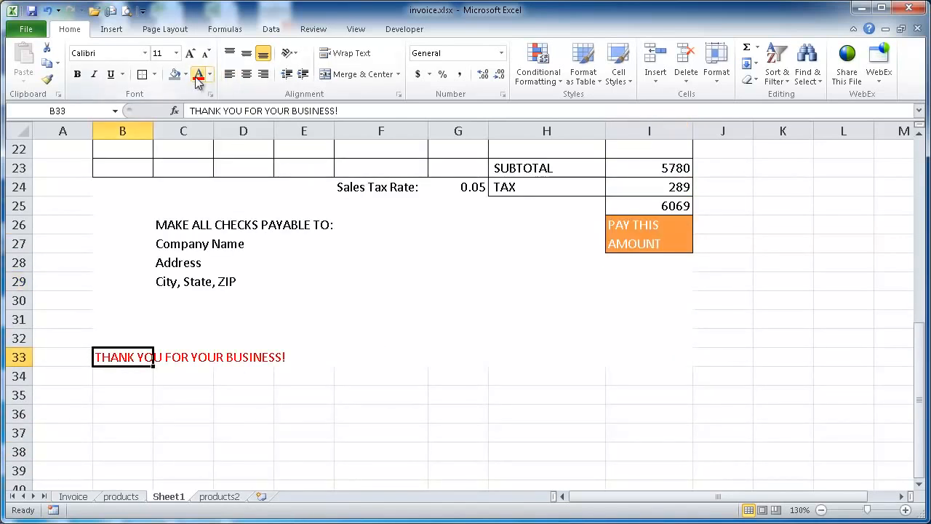
Align the thank-you text horizontally across B33:I33 with Center Across Selection
{"action": "left_click_drag", "start_coordinate": [147, 354], "coordinate": [646, 353]}
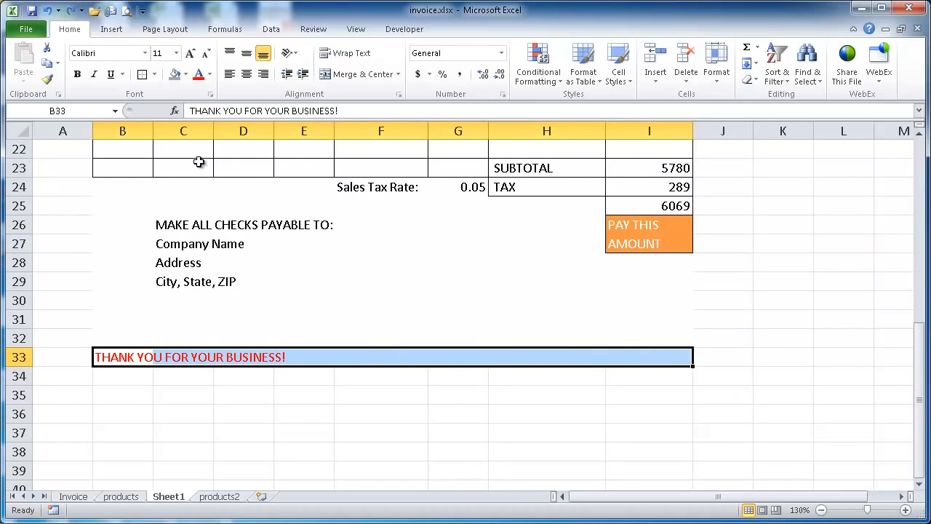
{"action": "key", "text": "ctrl+1"}
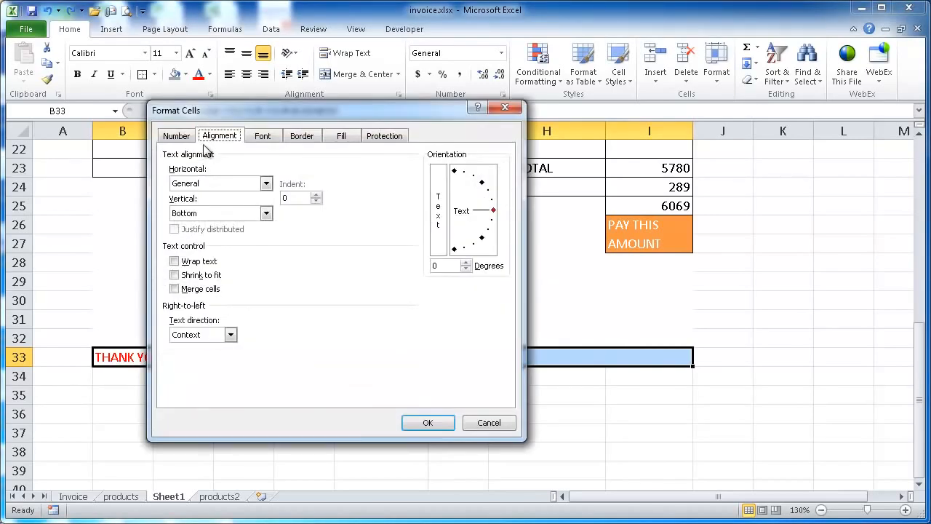
{"action": "left_click", "coordinate": [263, 184]}
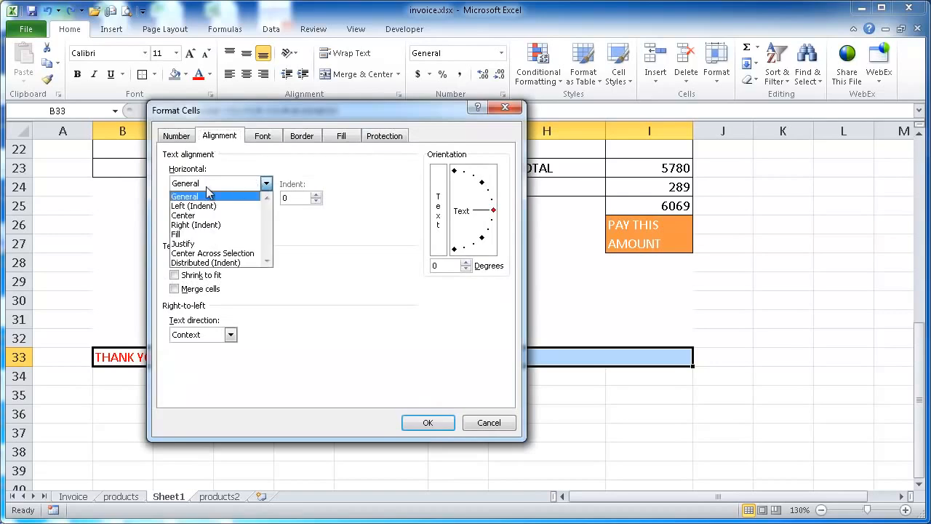
{"action": "left_click", "coordinate": [209, 253]}
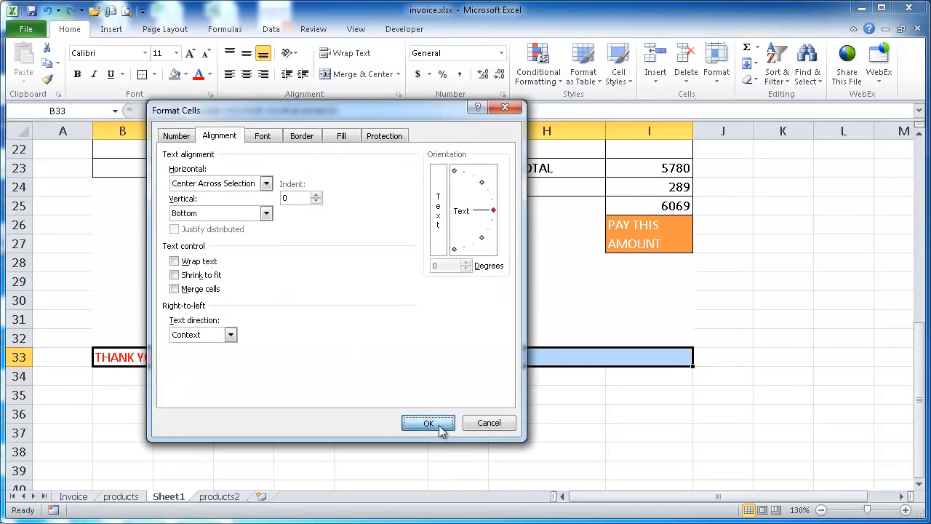
{"action": "left_click", "coordinate": [437, 425]}
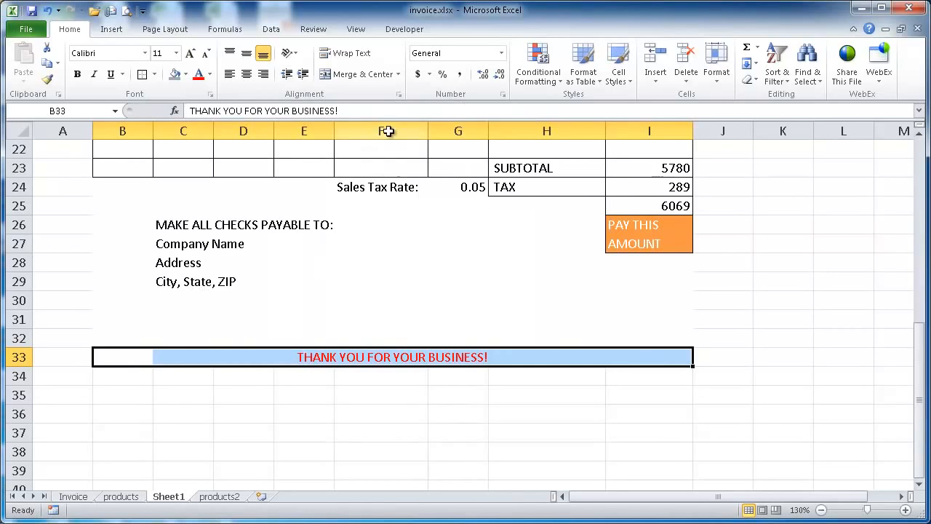
Check the other sheets for reference, and inspect individual cells of item row 17 and thank-you row 33 on Sheet1
{"action": "scroll", "coordinate": [451, 222], "scroll_direction": "up", "scroll_amount": 4}
{"action": "scroll", "coordinate": [451, 222], "scroll_direction": "up", "scroll_amount": 1}
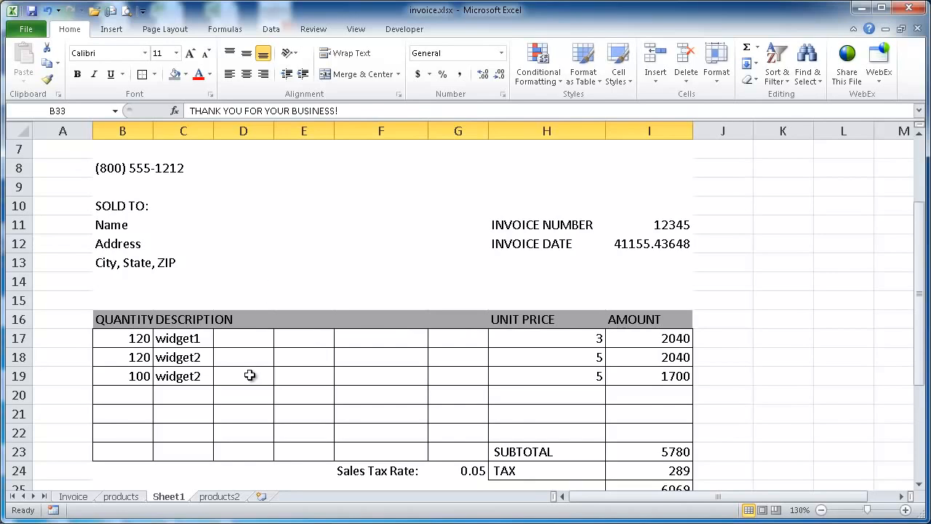
{"action": "left_click", "coordinate": [73, 498]}
{"action": "left_click", "coordinate": [190, 467]}
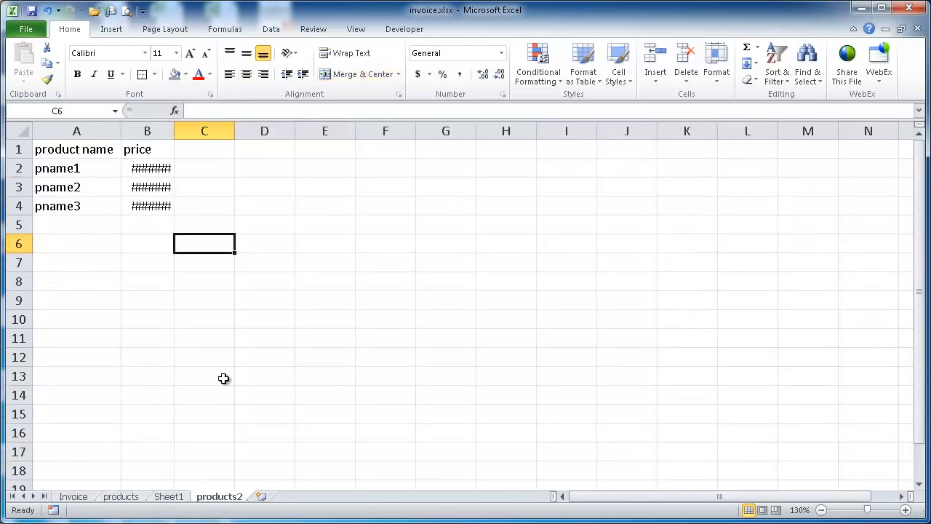
{"action": "left_click", "coordinate": [167, 498]}
{"action": "left_click", "coordinate": [193, 336]}
{"action": "left_click", "coordinate": [235, 334]}
{"action": "left_click", "coordinate": [313, 337]}
{"action": "left_click", "coordinate": [465, 342]}
{"action": "scroll", "coordinate": [641, 336], "scroll_direction": "down", "scroll_amount": 4}
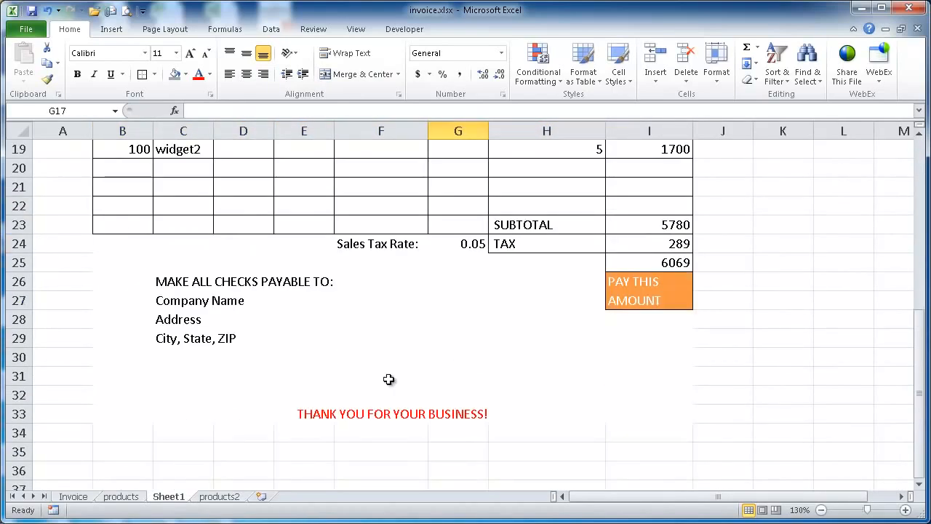
{"action": "left_click", "coordinate": [129, 412]}
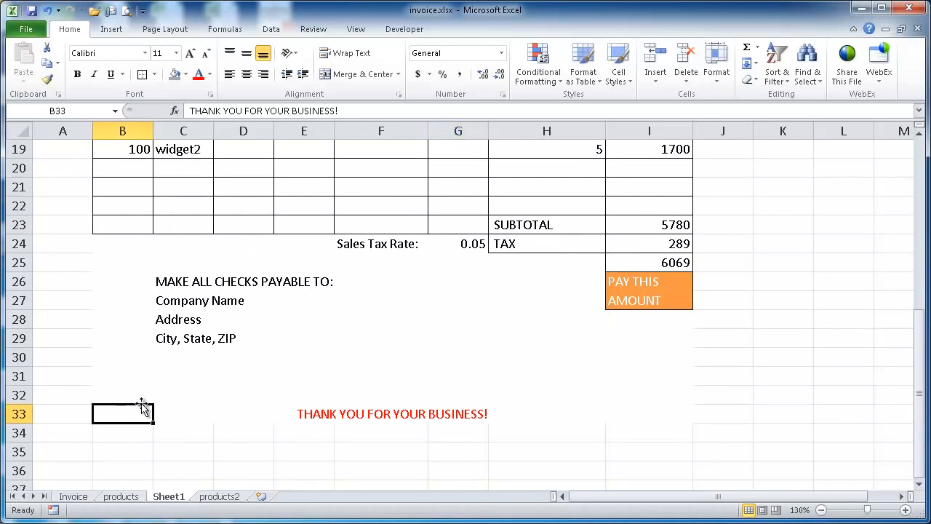
{"action": "left_click", "coordinate": [176, 416]}
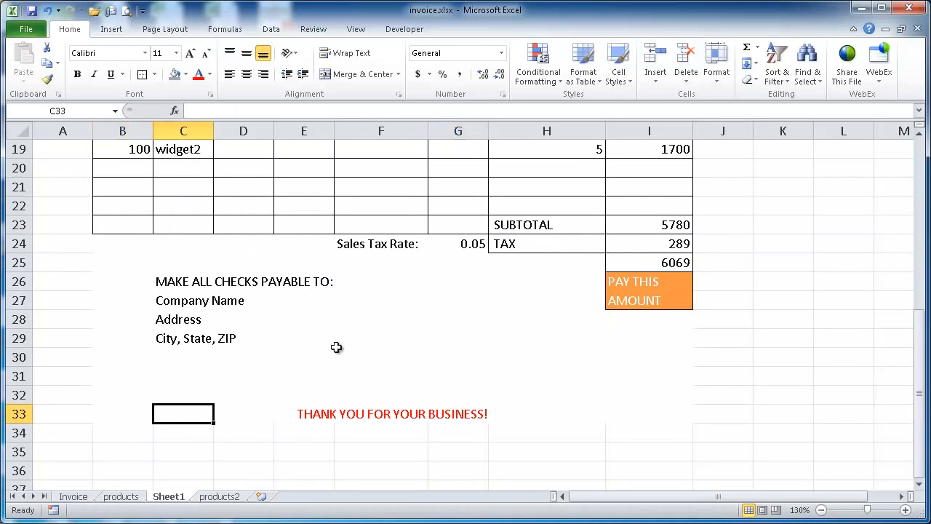
Merge and center the description cells C17:G17 of the first item row
{"action": "scroll", "coordinate": [191, 397], "scroll_direction": "up", "scroll_amount": 4}
{"action": "left_click_drag", "start_coordinate": [177, 340], "coordinate": [448, 340]}
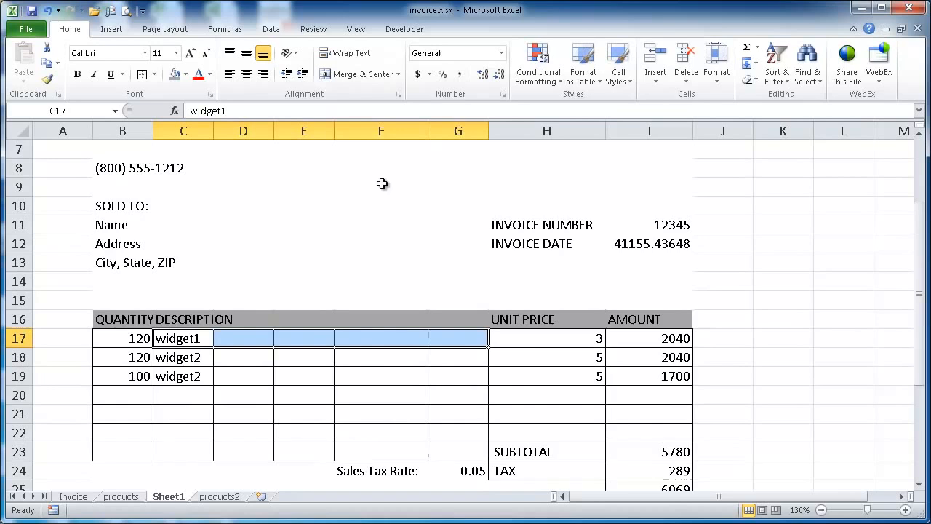
{"action": "left_click", "coordinate": [357, 74]}
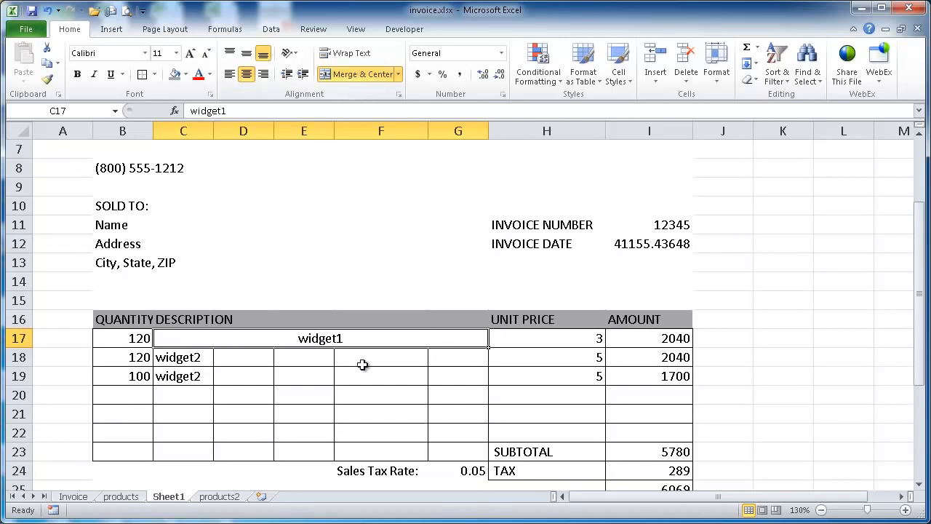
Compare the cell structure of the centred thank-you row B33:I33 with that of the merged description cell C17
{"action": "scroll", "coordinate": [362, 365], "scroll_direction": "down", "scroll_amount": 3}
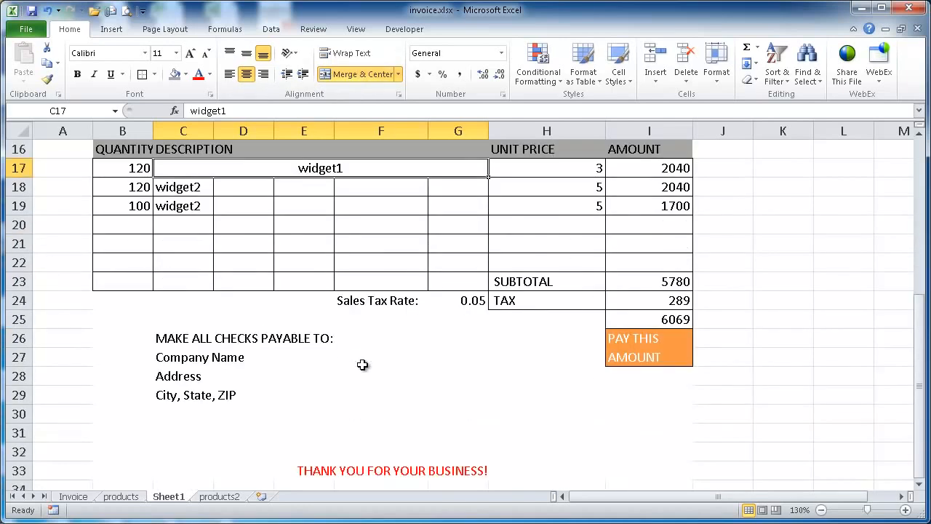
{"action": "left_click", "coordinate": [123, 475]}
{"action": "left_click", "coordinate": [380, 476]}
{"action": "left_click_drag", "start_coordinate": [131, 474], "coordinate": [647, 470]}
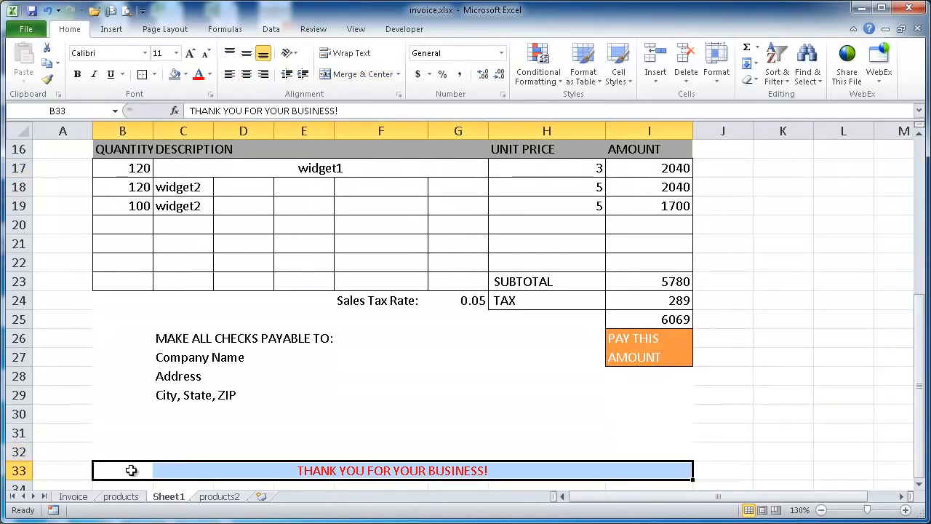
{"action": "left_click", "coordinate": [198, 475]}
{"action": "left_click", "coordinate": [313, 471]}
{"action": "scroll", "coordinate": [324, 366], "scroll_direction": "up", "scroll_amount": 3}
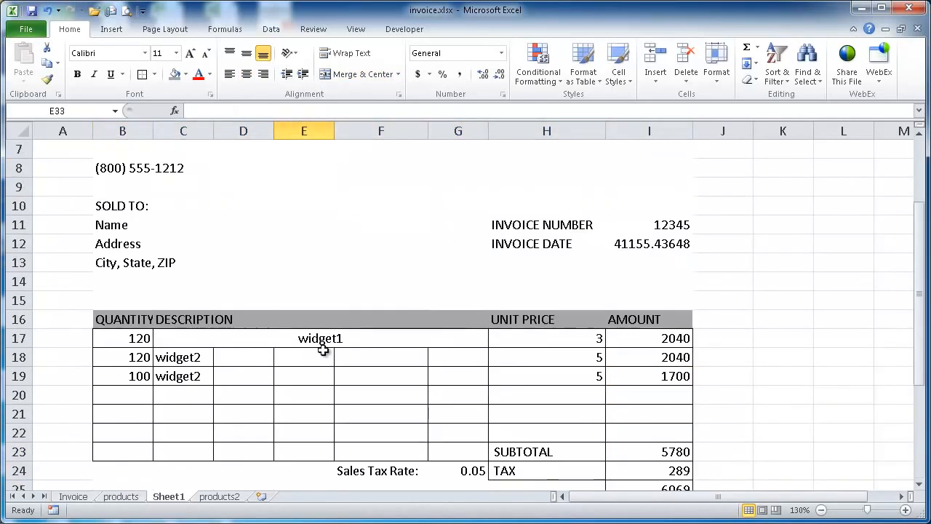
{"action": "left_click", "coordinate": [183, 337]}
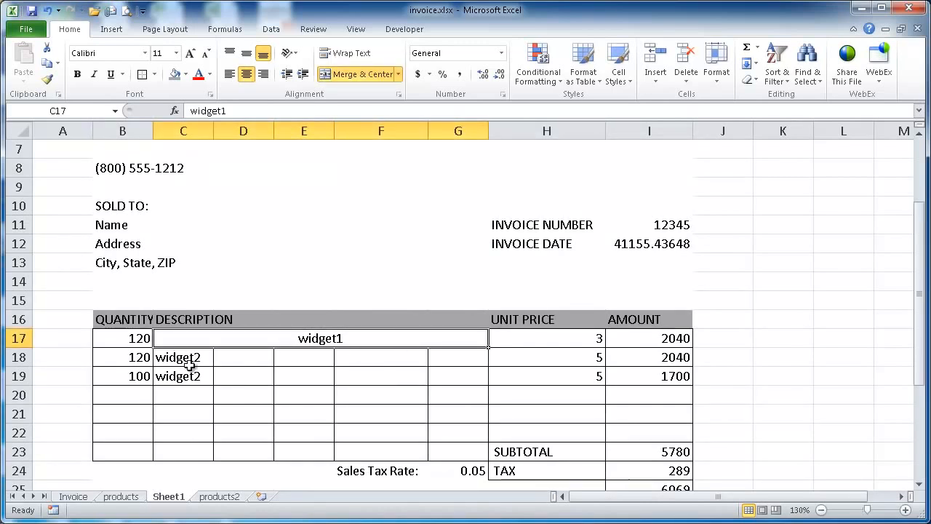
Merge and center the description cells C18:G18 and C19:G19, each row separately
{"action": "left_click_drag", "start_coordinate": [186, 356], "coordinate": [470, 357]}
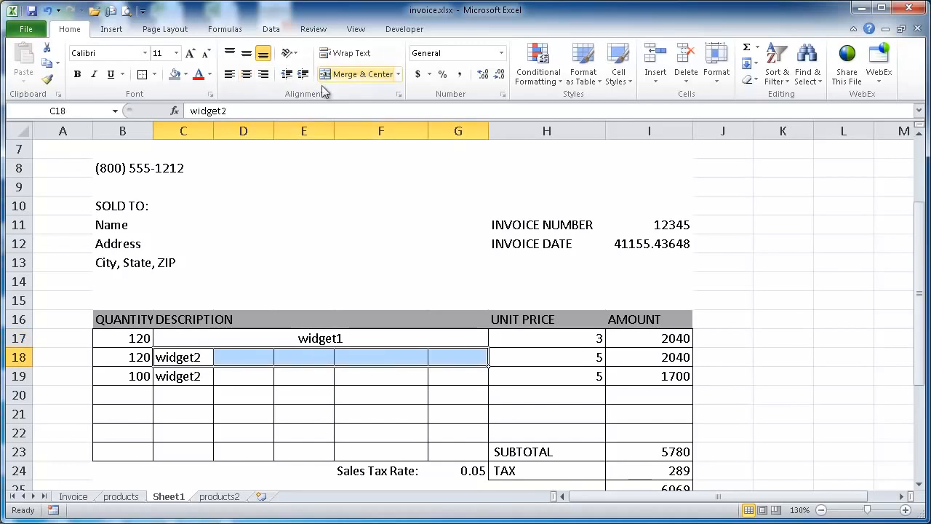
{"action": "left_click", "coordinate": [355, 73]}
{"action": "left_click_drag", "start_coordinate": [191, 378], "coordinate": [436, 373]}
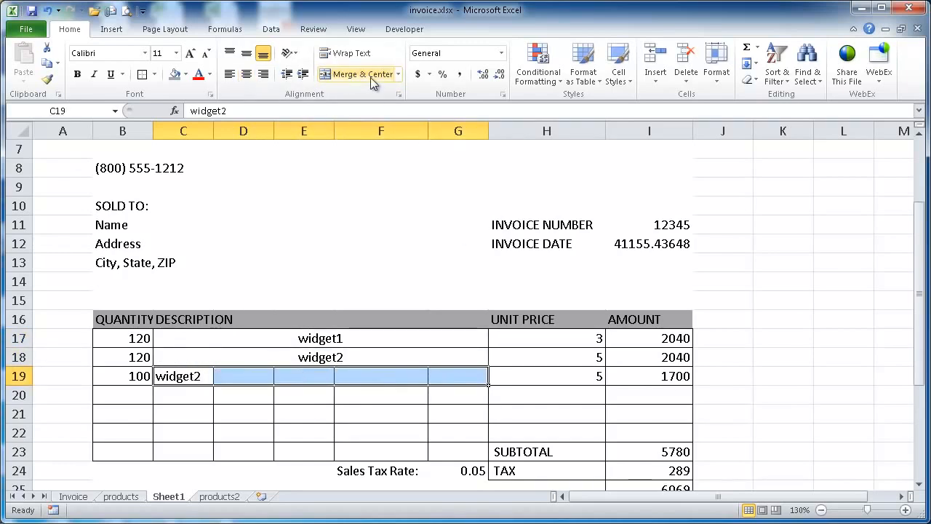
{"action": "left_click", "coordinate": [354, 74]}
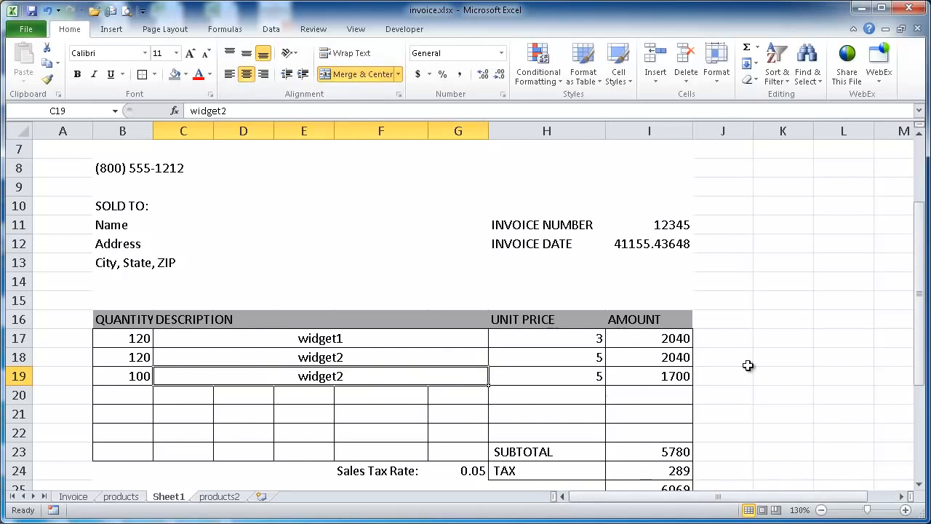
Format the invoice date in cell I12 as a short date on Sheet1
{"action": "scroll", "coordinate": [749, 365], "scroll_direction": "down", "scroll_amount": 2}
{"action": "scroll", "coordinate": [748, 365], "scroll_direction": "up", "scroll_amount": 4}
{"action": "scroll", "coordinate": [748, 366], "scroll_direction": "down", "scroll_amount": 5}
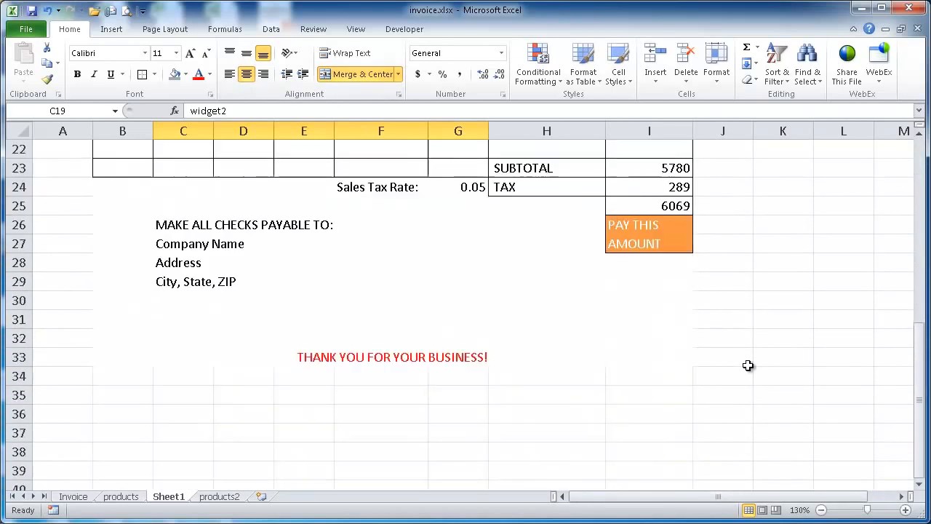
{"action": "scroll", "coordinate": [748, 366], "scroll_direction": "up", "scroll_amount": 3}
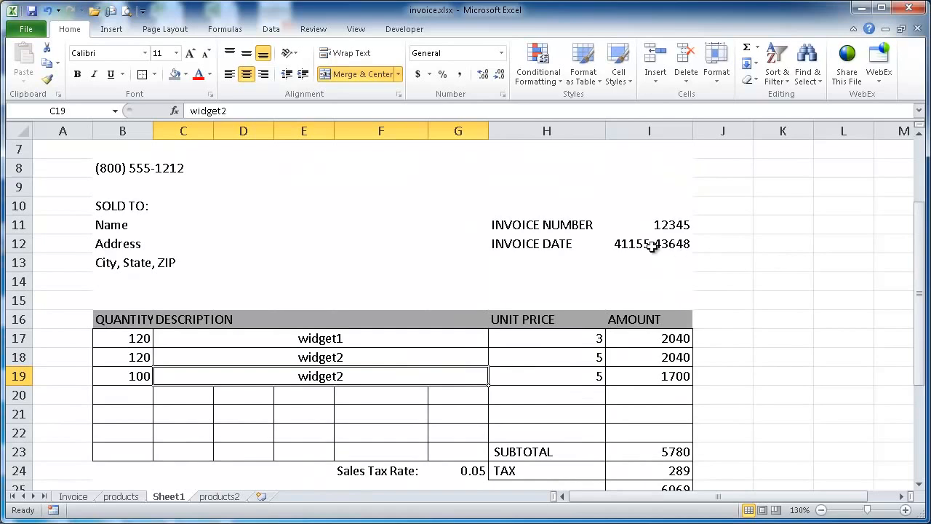
{"action": "left_click", "coordinate": [640, 245]}
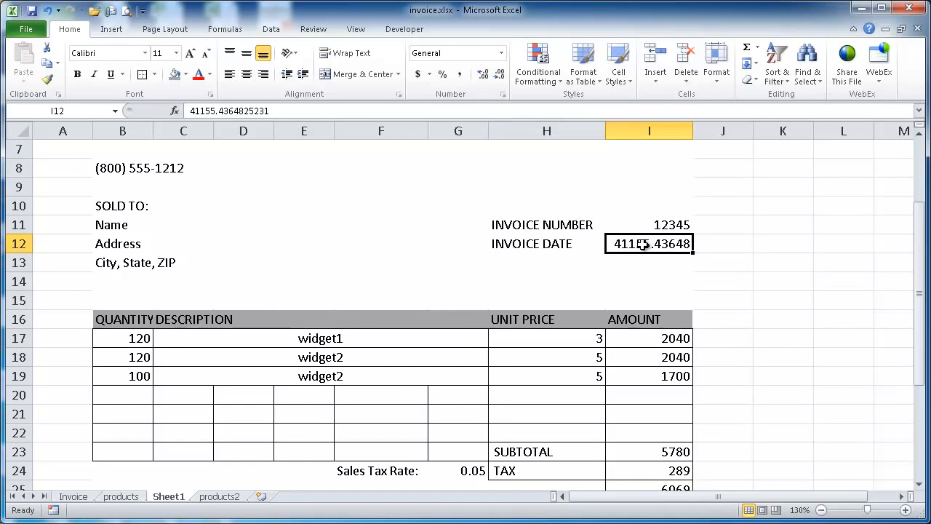
{"action": "left_click", "coordinate": [501, 53]}
{"action": "left_click", "coordinate": [505, 203]}
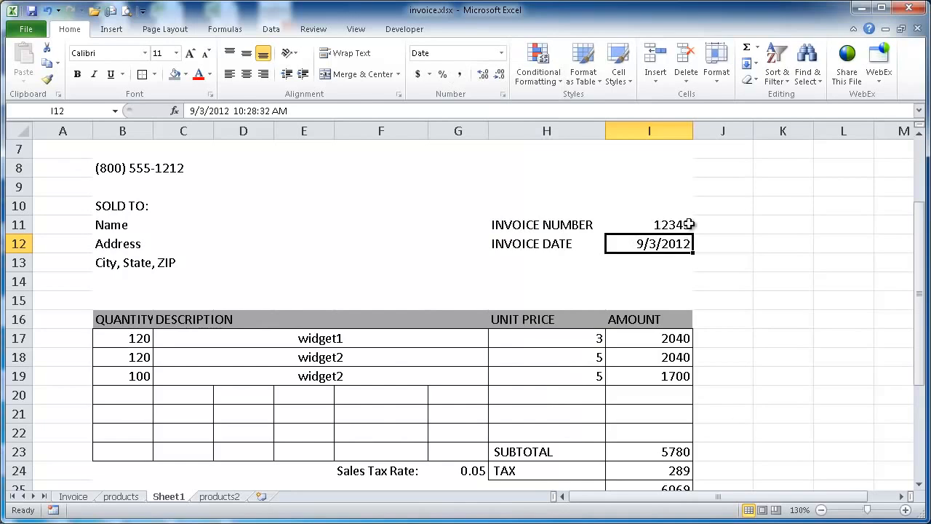
{"action": "left_click", "coordinate": [668, 225]}
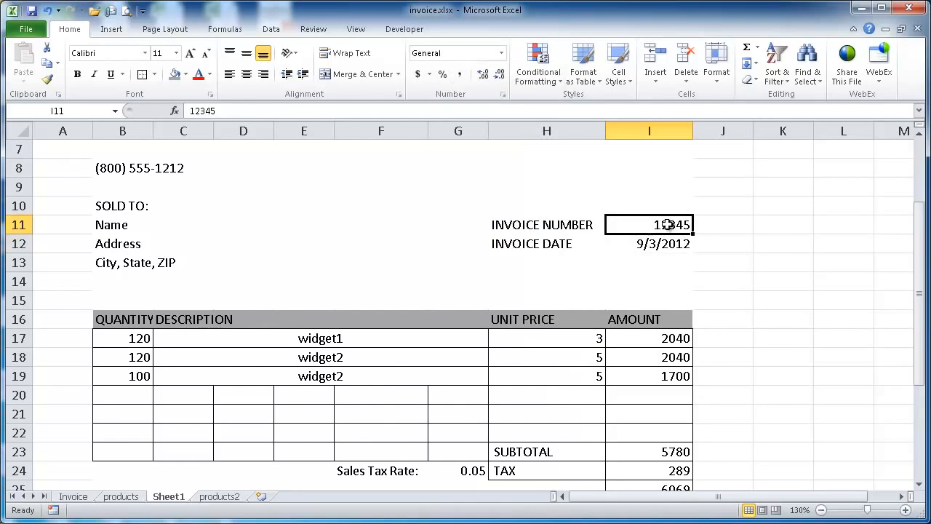
Copy the formatting of item row 19 to the empty rows 20 to 22, and check the merged description cells
{"action": "scroll", "coordinate": [389, 251], "scroll_direction": "up", "scroll_amount": 2}
{"action": "scroll", "coordinate": [298, 337], "scroll_direction": "down", "scroll_amount": 3}
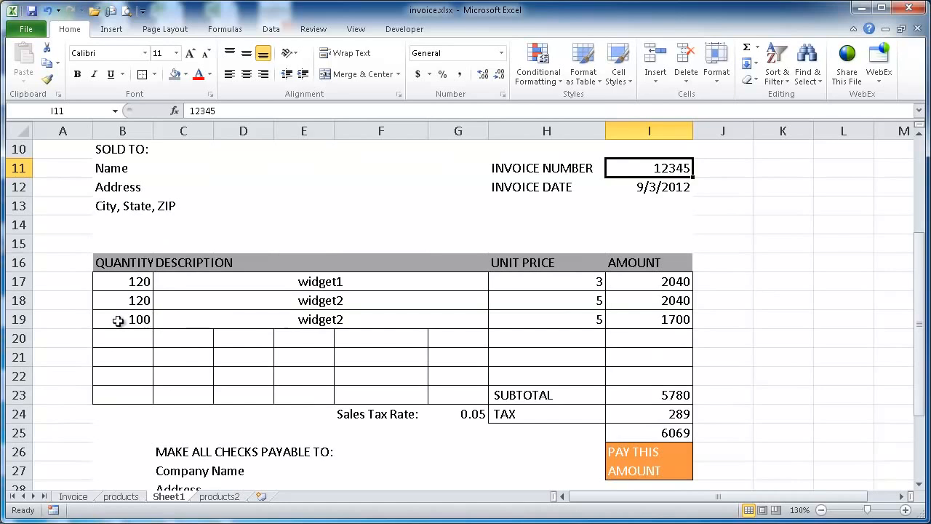
{"action": "left_click_drag", "start_coordinate": [117, 321], "coordinate": [659, 320]}
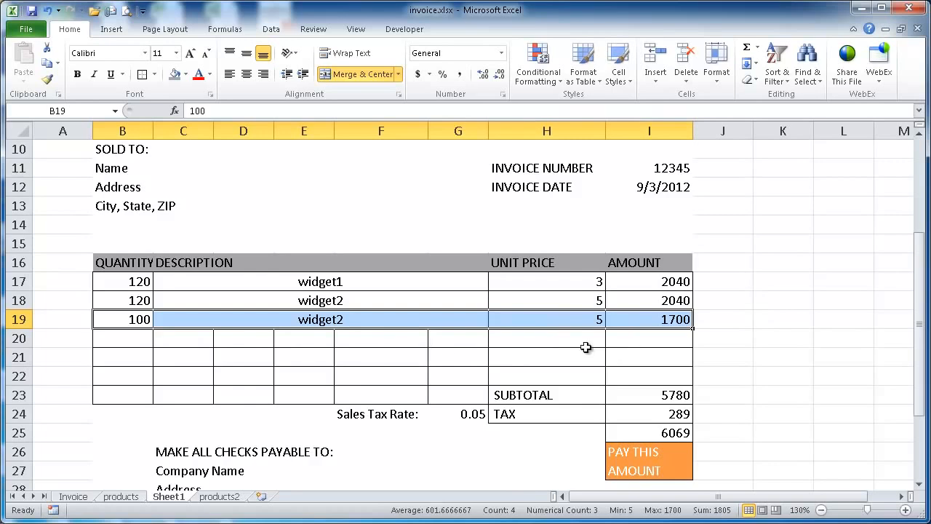
{"action": "left_click", "coordinate": [13, 320]}
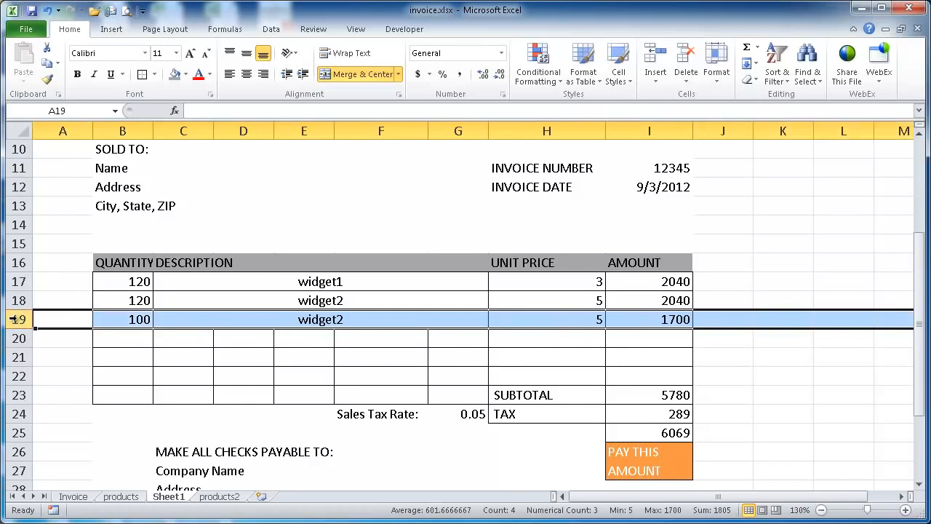
{"action": "left_click", "coordinate": [47, 80]}
{"action": "left_click_drag", "start_coordinate": [19, 337], "coordinate": [17, 377]}
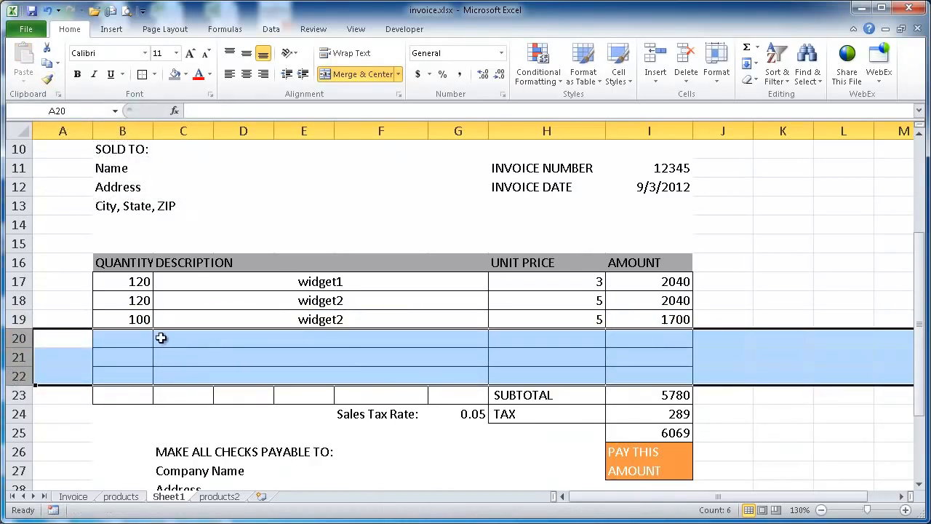
{"action": "left_click_drag", "start_coordinate": [755, 345], "coordinate": [745, 342]}
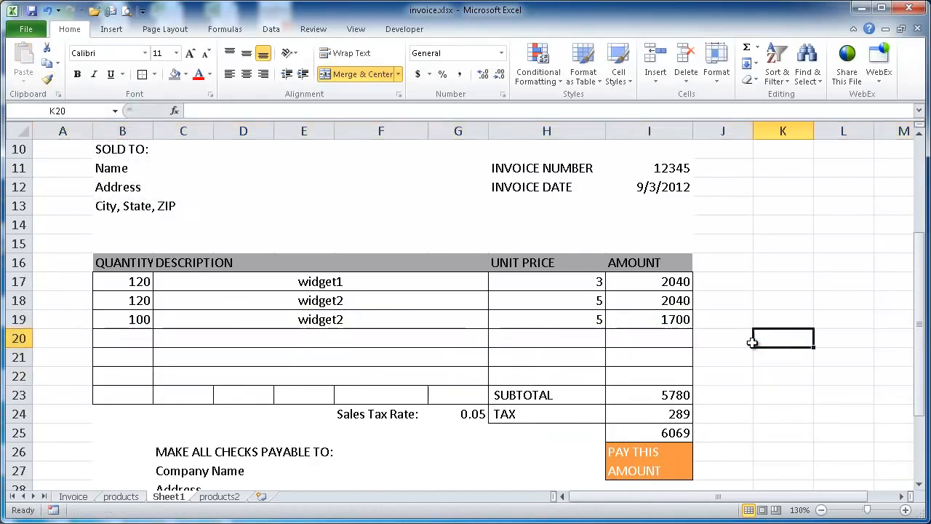
{"action": "left_click", "coordinate": [417, 319]}
{"action": "left_click", "coordinate": [426, 342]}
{"action": "left_click", "coordinate": [426, 356]}
{"action": "left_click", "coordinate": [425, 336]}
{"action": "left_click", "coordinate": [454, 317]}
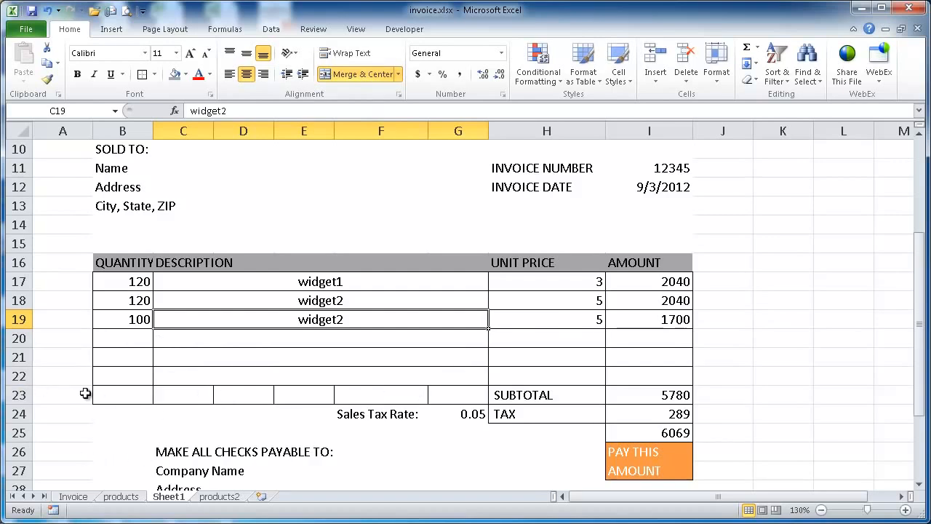
Make the left, bottom and inner vertical borders of B23:G23 white, and check individual cells of the row
{"action": "left_click_drag", "start_coordinate": [125, 395], "coordinate": [450, 400]}
{"action": "key", "text": "ctrl+1"}
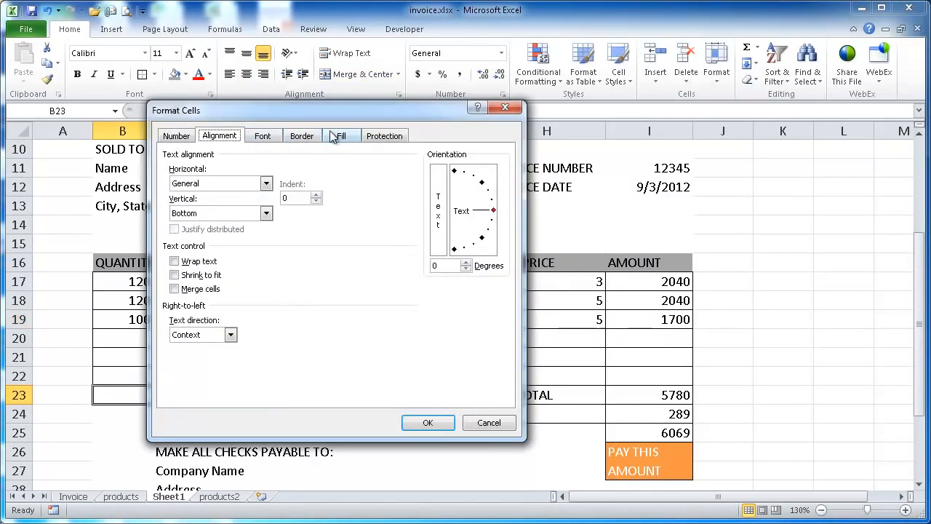
{"action": "left_click", "coordinate": [304, 140]}
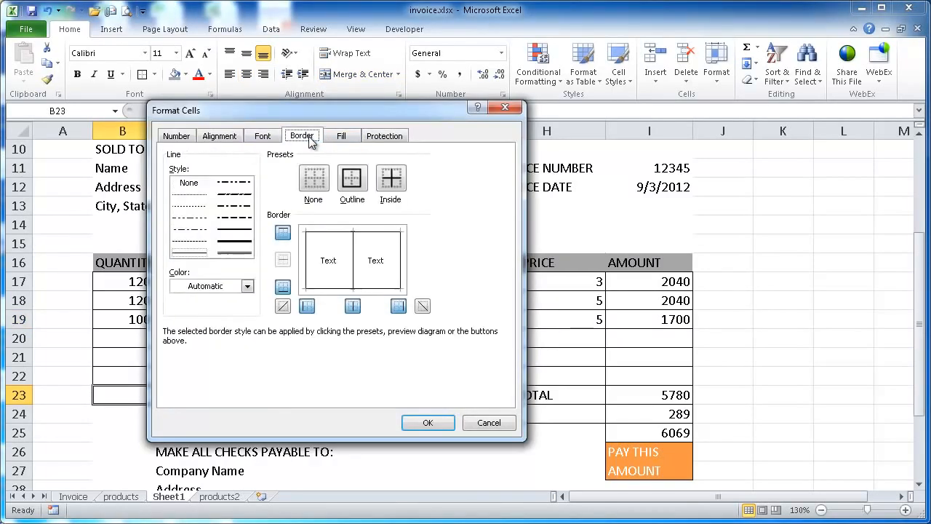
{"action": "left_click", "coordinate": [238, 286]}
{"action": "left_click", "coordinate": [177, 332]}
{"action": "left_click_drag", "start_coordinate": [336, 110], "coordinate": [747, 92]}
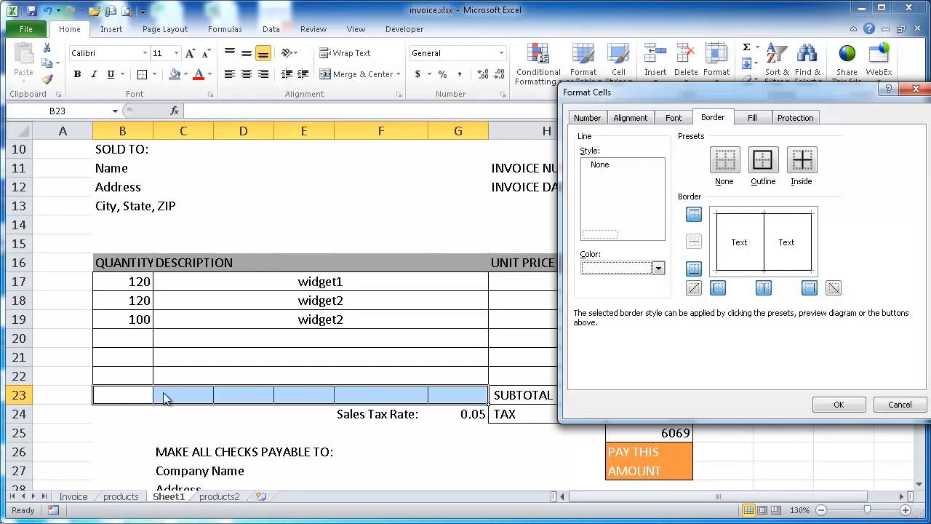
{"action": "left_click", "coordinate": [766, 240]}
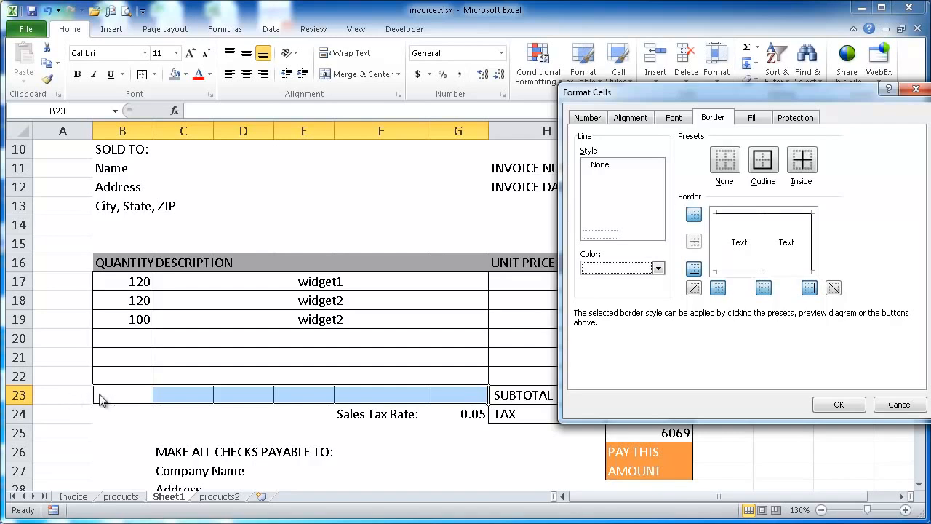
{"action": "left_click", "coordinate": [841, 405]}
{"action": "left_click", "coordinate": [368, 471]}
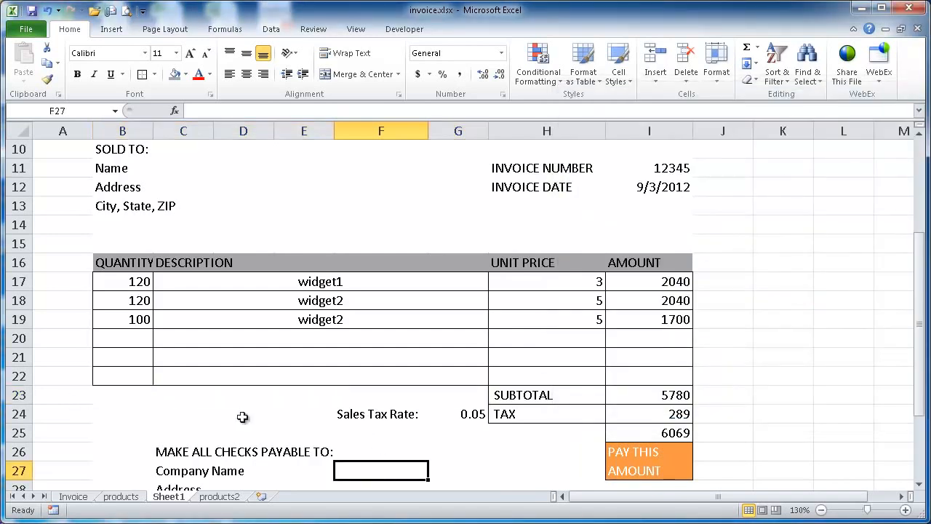
{"action": "left_click", "coordinate": [129, 395]}
{"action": "left_click", "coordinate": [186, 394]}
{"action": "left_click", "coordinate": [294, 396]}
{"action": "left_click", "coordinate": [114, 402]}
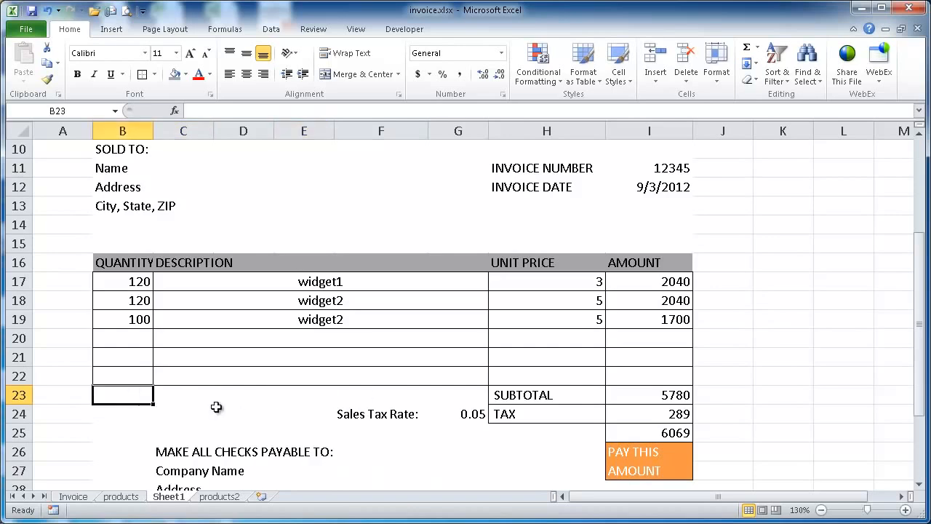
Name the range A2:A10 on the products2 sheet prodname
{"action": "left_click", "coordinate": [455, 286]}
{"action": "left_click", "coordinate": [473, 300]}
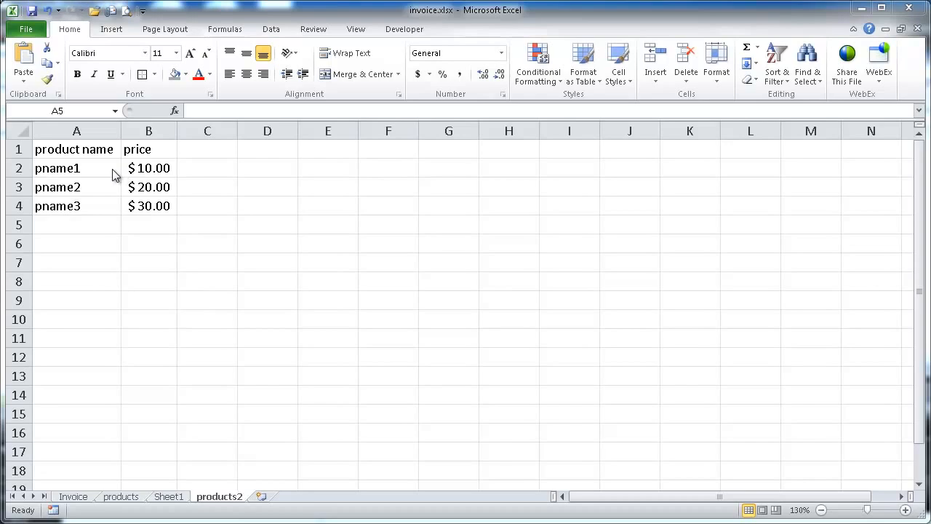
{"action": "left_click_drag", "start_coordinate": [98, 166], "coordinate": [73, 316]}
{"action": "left_click", "coordinate": [84, 110]}
{"action": "type", "text": "prodname"}
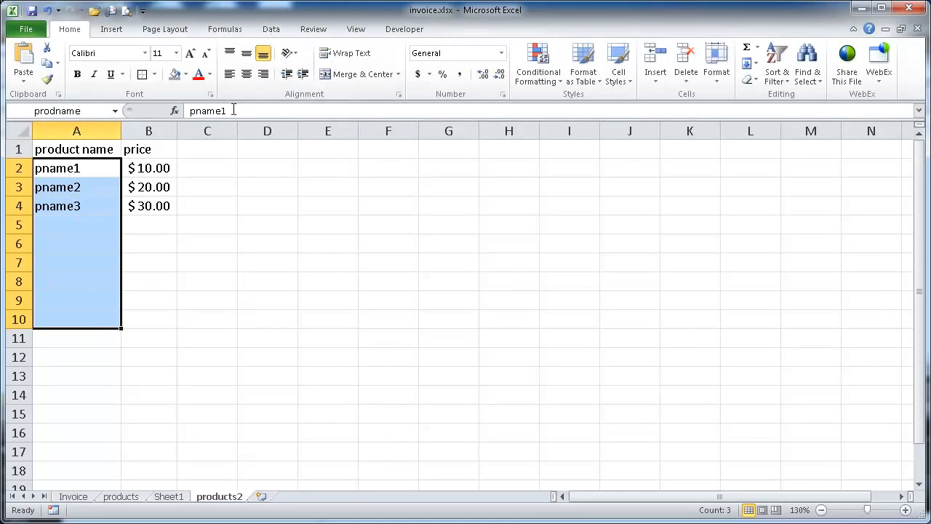
Delete the defined name prodname from the workbook
{"action": "left_click", "coordinate": [225, 30]}
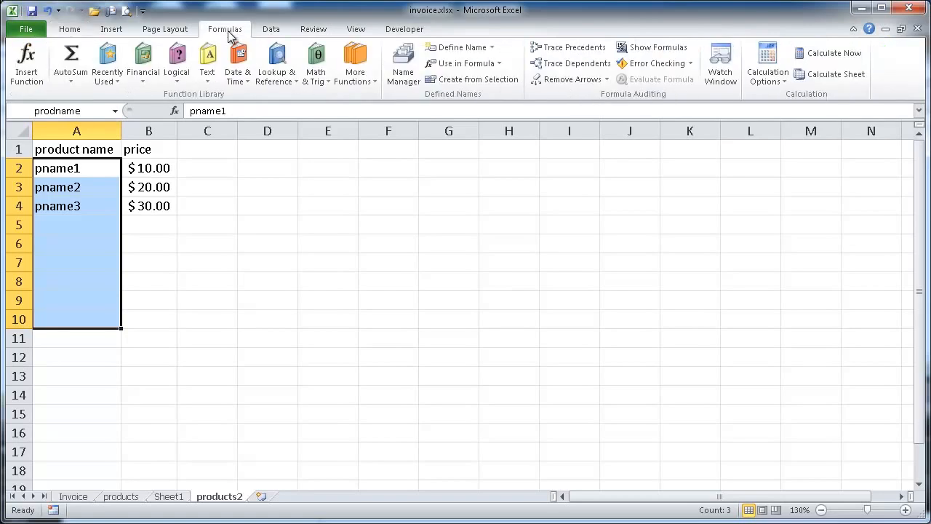
{"action": "left_click", "coordinate": [403, 67]}
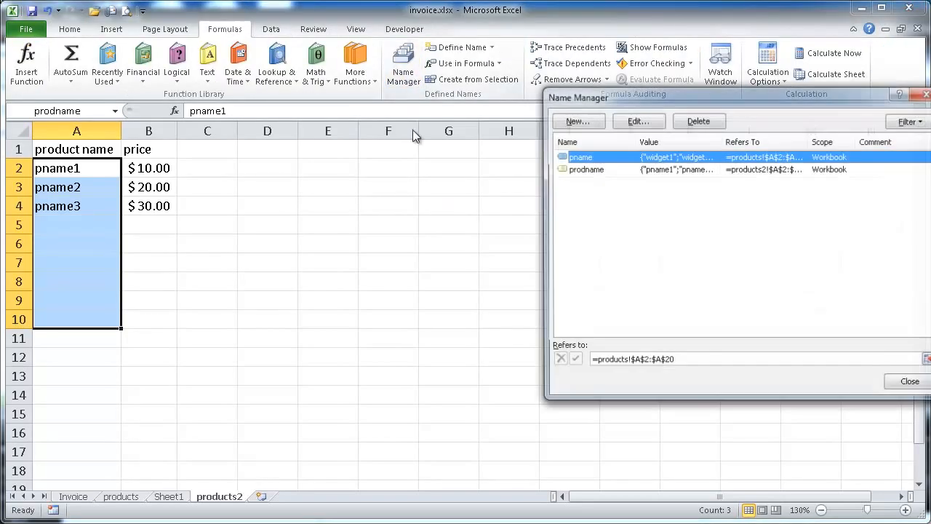
{"action": "left_click", "coordinate": [582, 169]}
{"action": "left_click", "coordinate": [699, 121]}
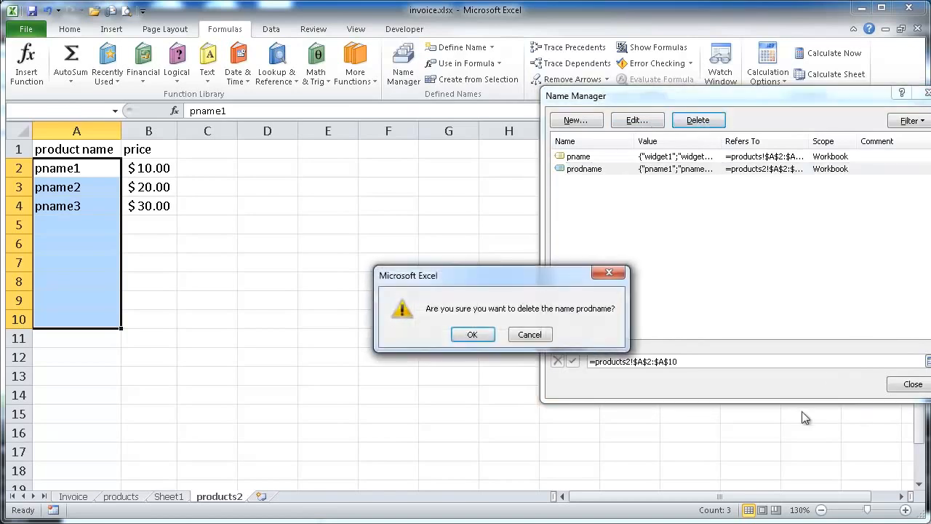
{"action": "left_click", "coordinate": [475, 337]}
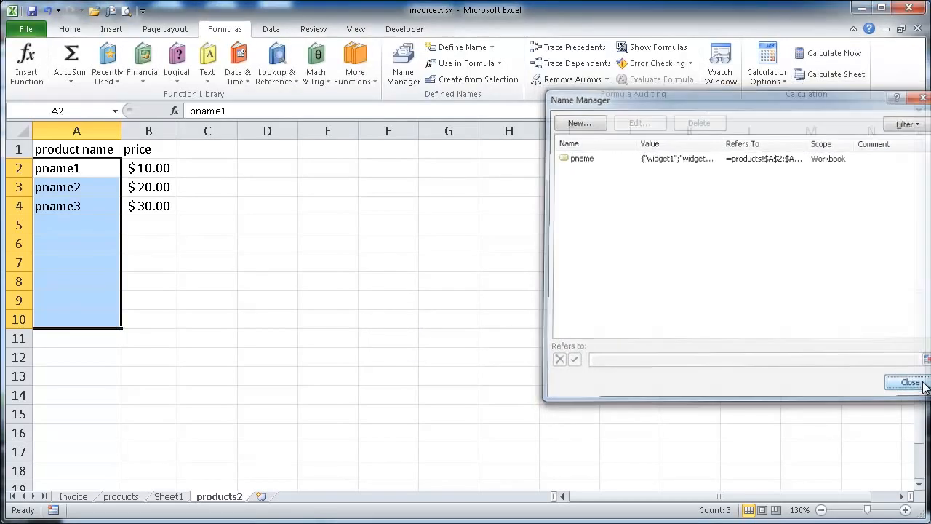
{"action": "key", "text": "Escape"}
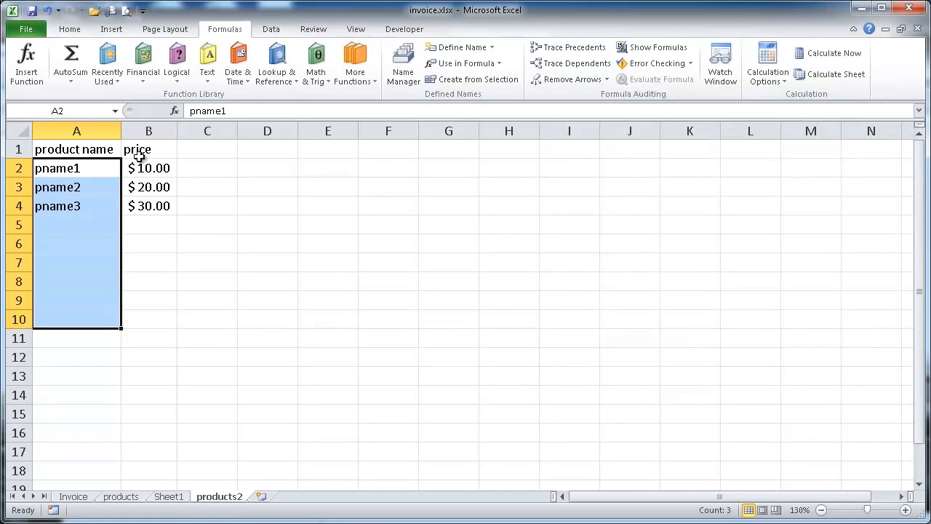
Define the name prodname again for A2:A10 on products2, and check which cells it refers to in the Name Manager
{"action": "left_click_drag", "start_coordinate": [94, 168], "coordinate": [65, 323]}
{"action": "left_click", "coordinate": [74, 113]}
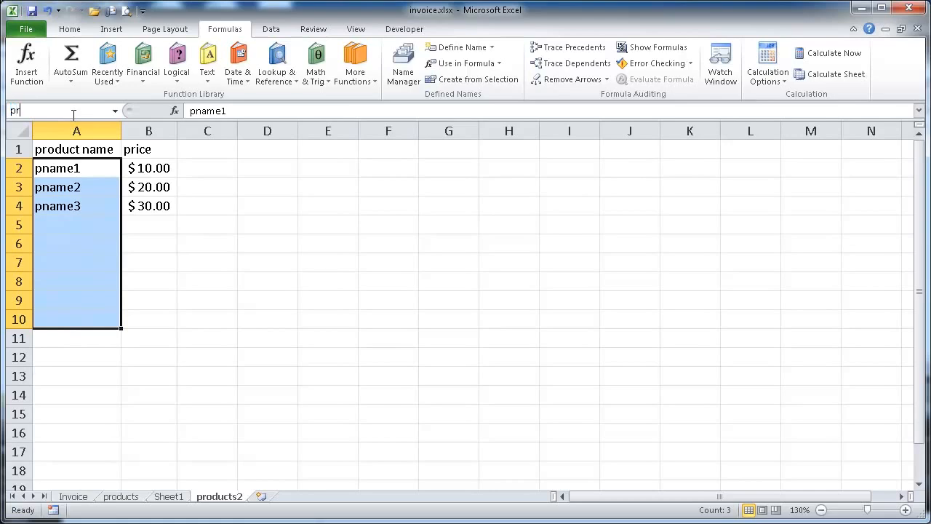
{"action": "key", "text": "Return"}
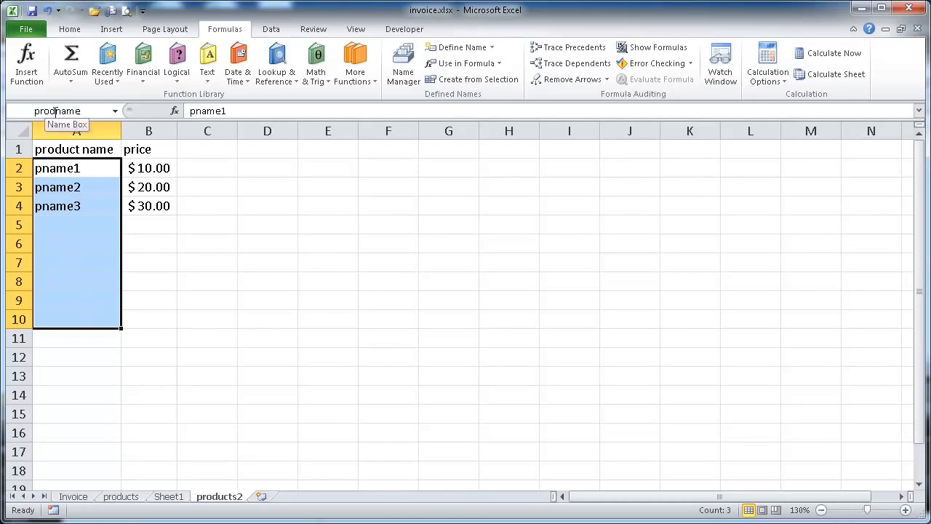
{"action": "left_click", "coordinate": [402, 67]}
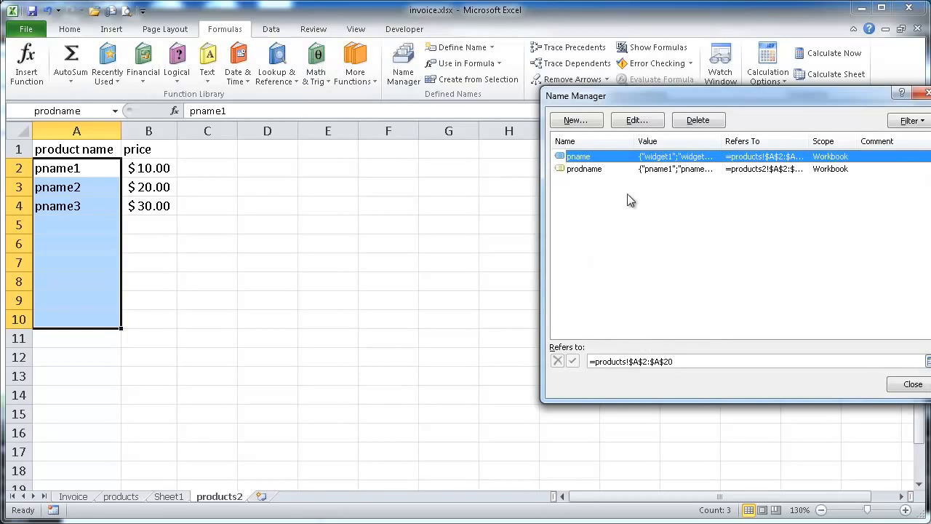
{"action": "left_click", "coordinate": [586, 168]}
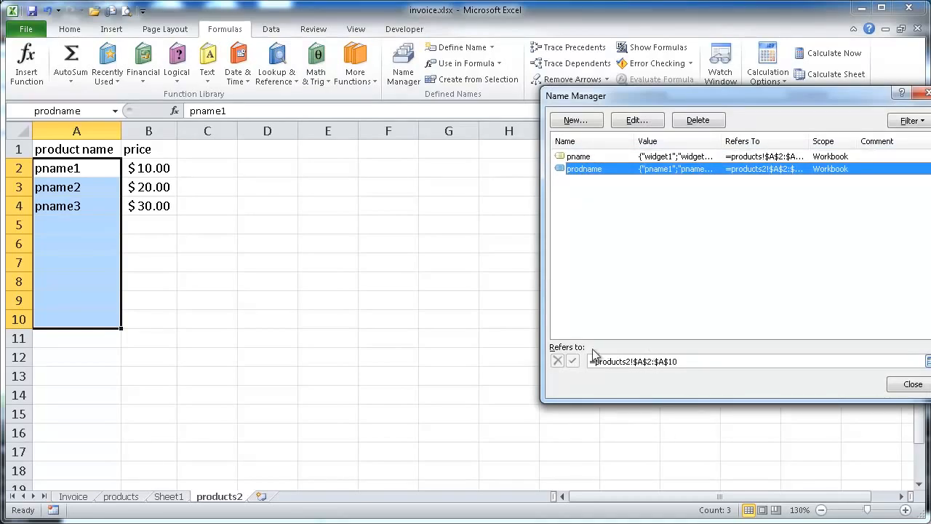
{"action": "left_click", "coordinate": [913, 385]}
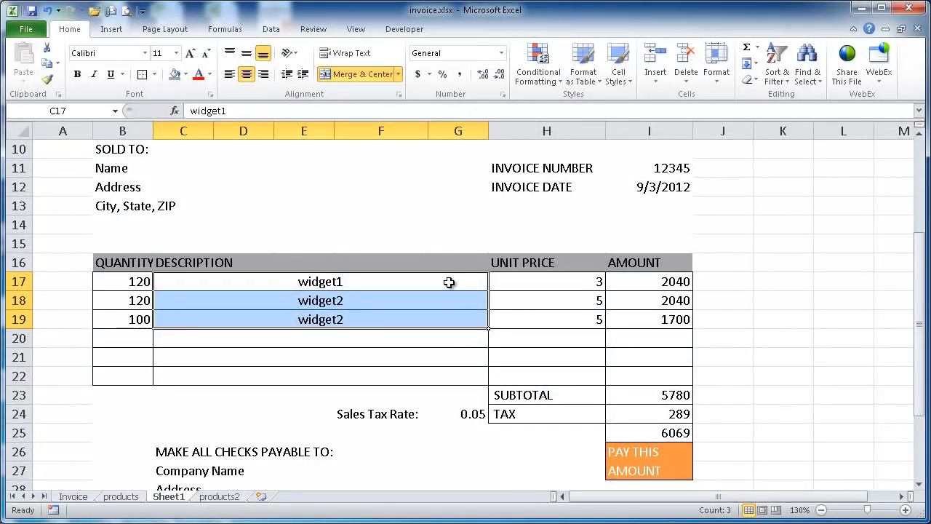
Clear the item descriptions in C17:G20 on Sheet1, and consult the Invoice and products2 sheets for reference
{"action": "left_click", "coordinate": [449, 283]}
{"action": "left_click", "coordinate": [452, 300]}
{"action": "left_click", "coordinate": [454, 317]}
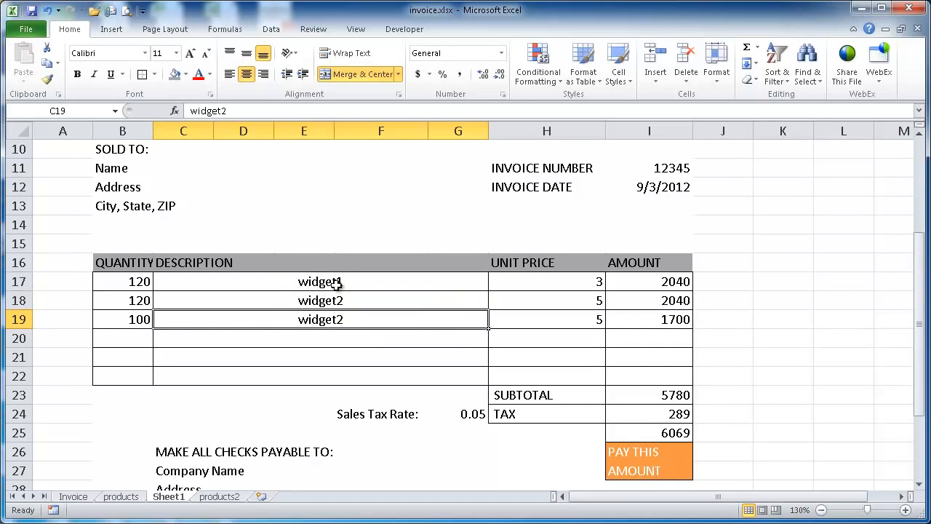
{"action": "left_click_drag", "start_coordinate": [329, 282], "coordinate": [332, 341]}
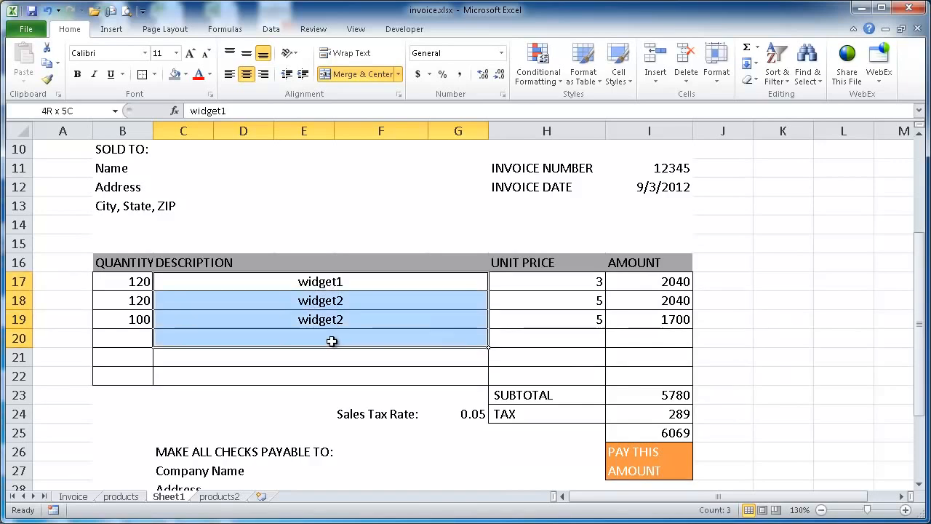
{"action": "key", "text": "Delete"}
{"action": "left_click", "coordinate": [86, 497]}
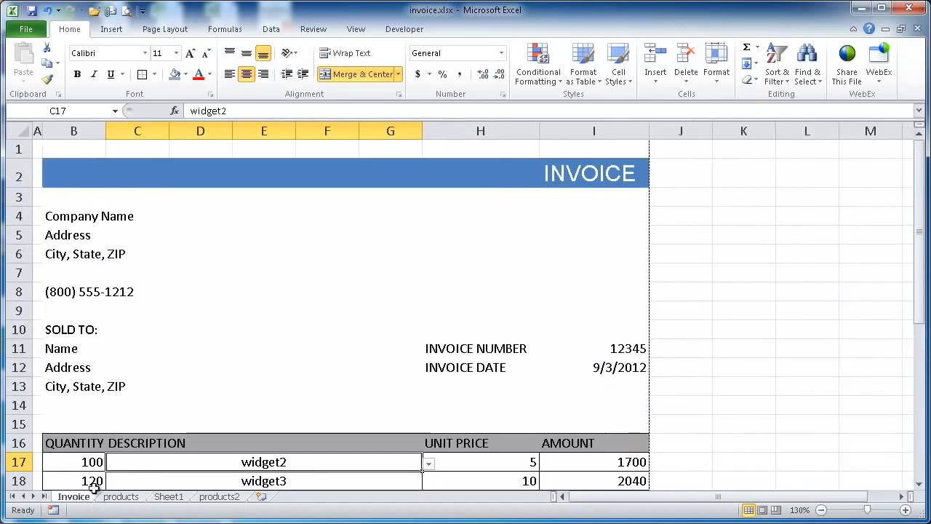
{"action": "left_click", "coordinate": [172, 497]}
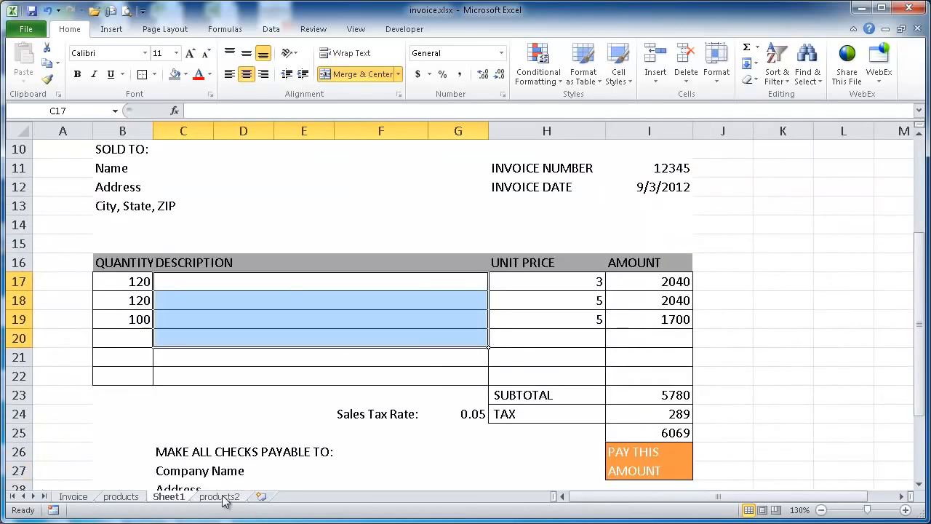
{"action": "left_click", "coordinate": [219, 497]}
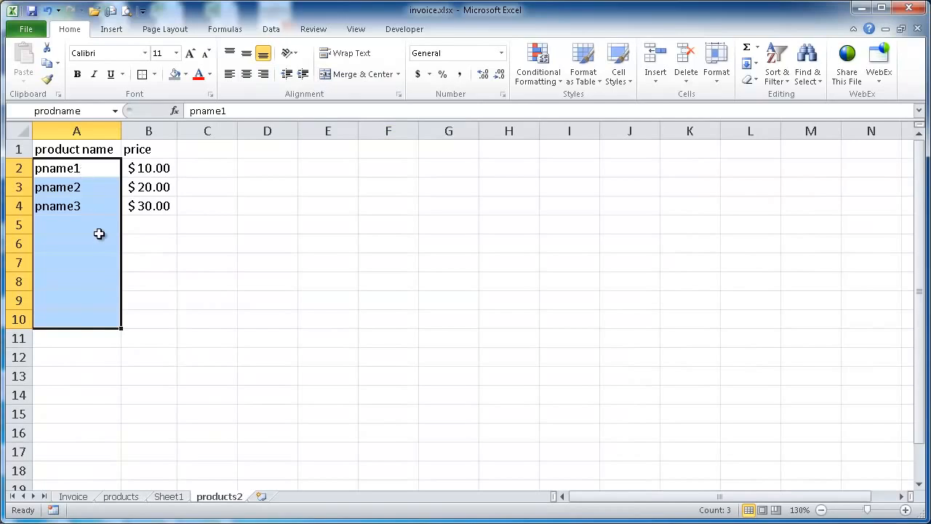
{"action": "left_click", "coordinate": [180, 497]}
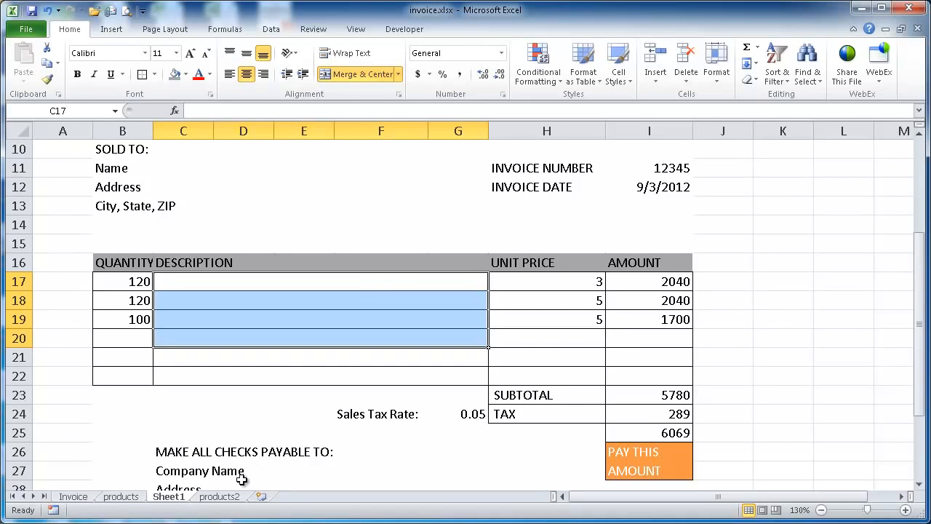
Set the data validation of the description cells C17:G22 on Sheet1 to allow a List
{"action": "left_click", "coordinate": [219, 497]}
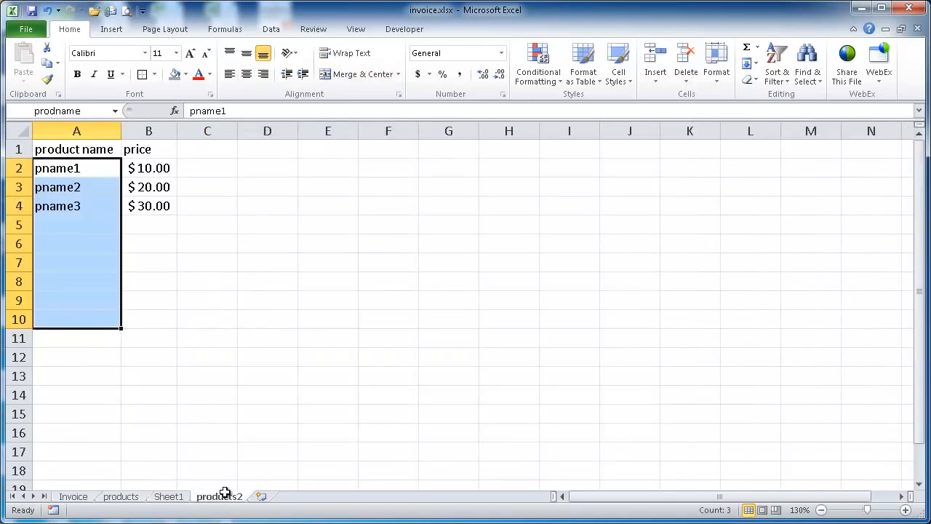
{"action": "left_click", "coordinate": [171, 497]}
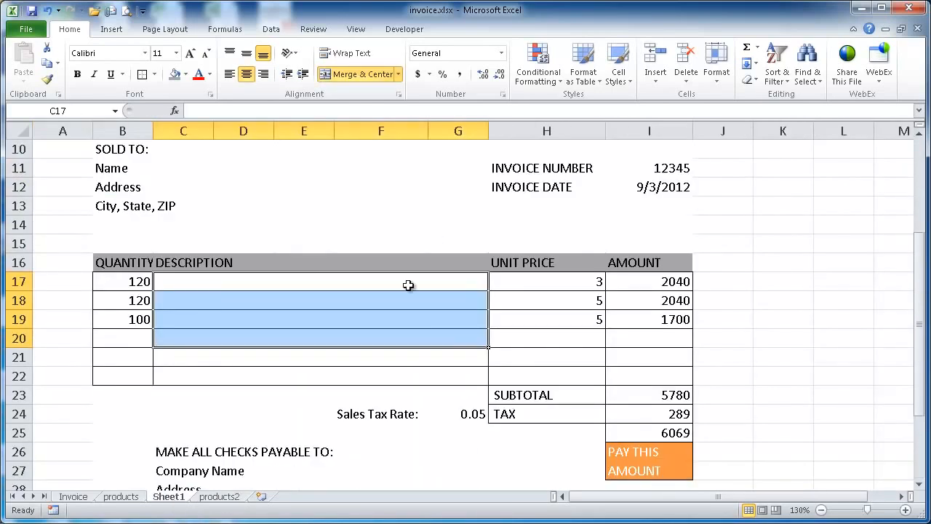
{"action": "left_click_drag", "start_coordinate": [407, 286], "coordinate": [407, 378]}
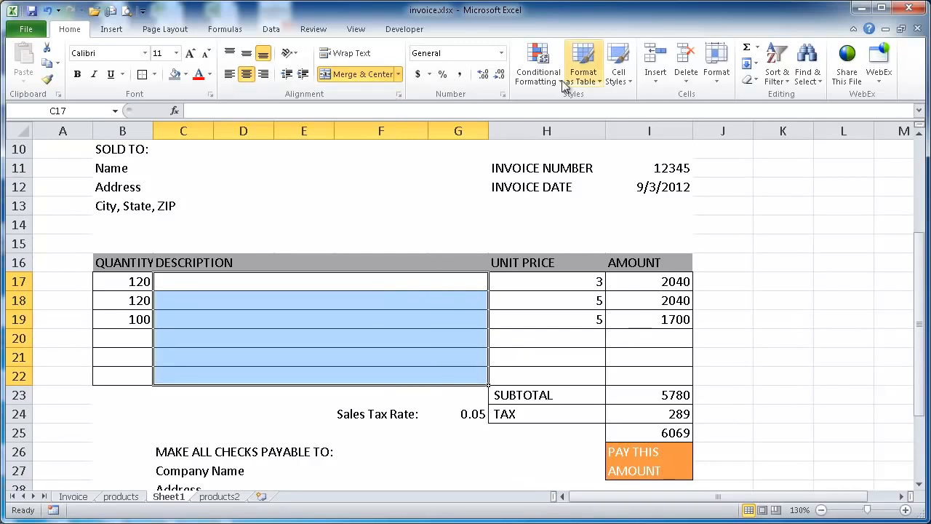
{"action": "left_click", "coordinate": [271, 29]}
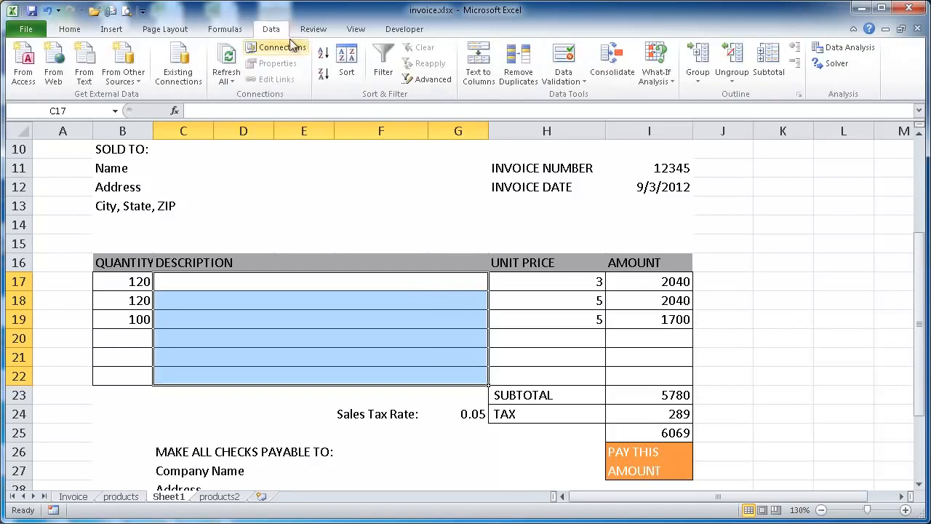
{"action": "left_click", "coordinate": [569, 79]}
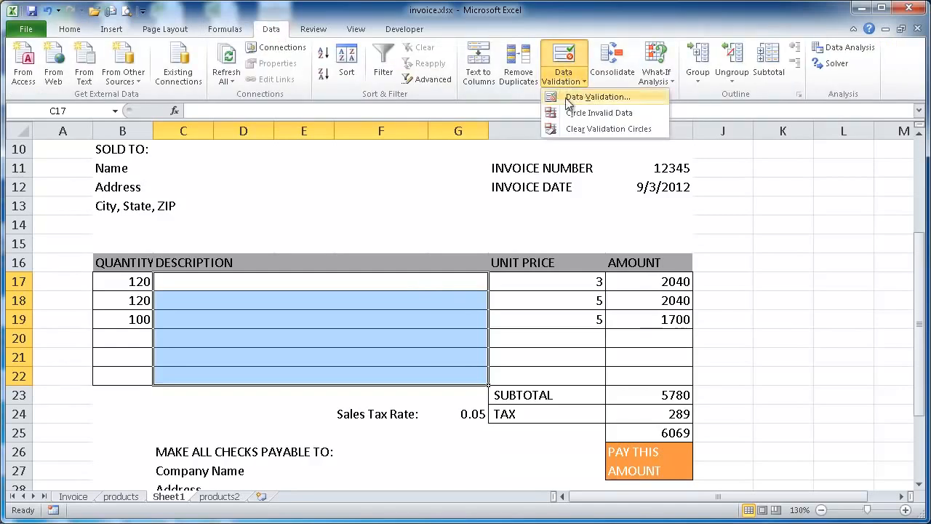
{"action": "left_click", "coordinate": [588, 99]}
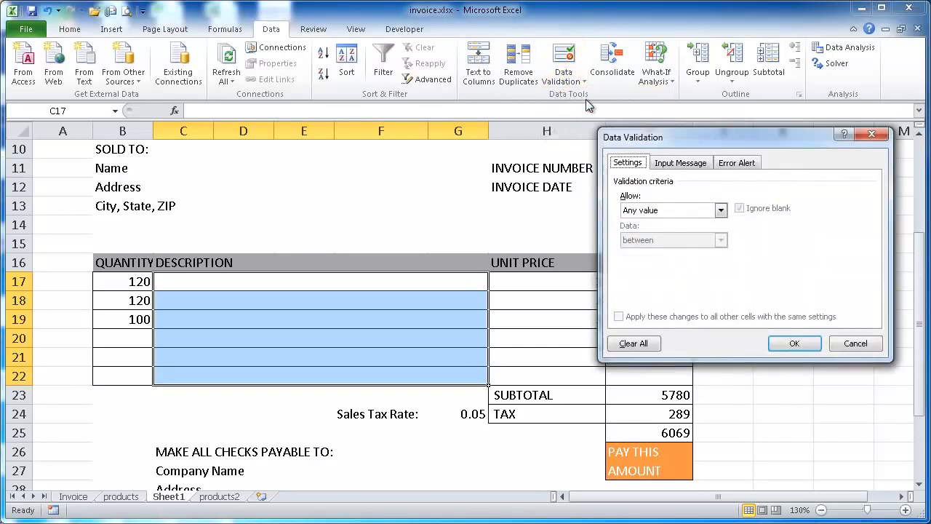
{"action": "left_click", "coordinate": [670, 211]}
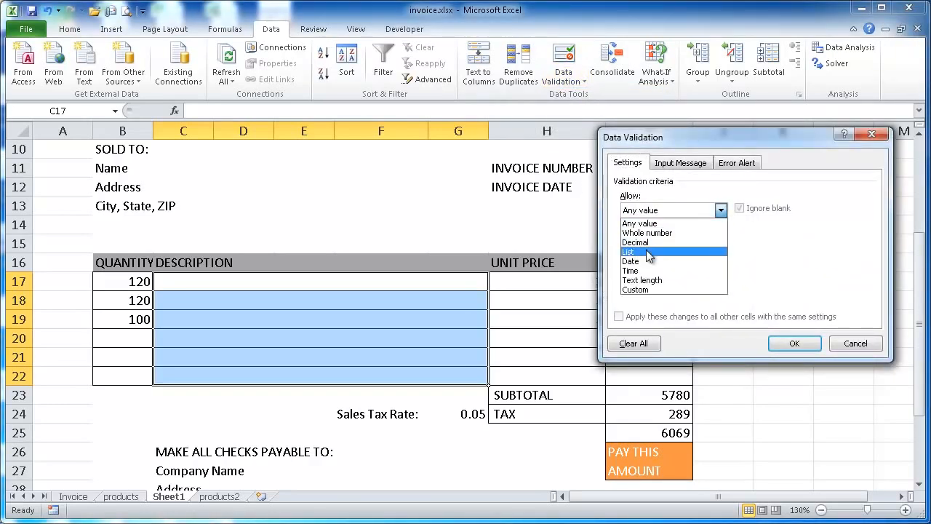
{"action": "left_click", "coordinate": [646, 251]}
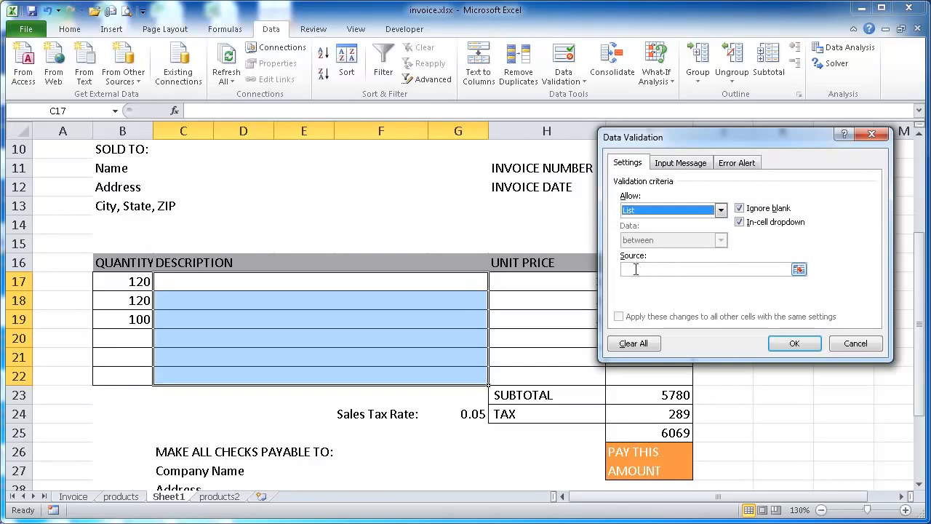
Use the named range prodname as the validation list's source and apply the rule to the description cells
{"action": "left_click", "coordinate": [636, 269]}
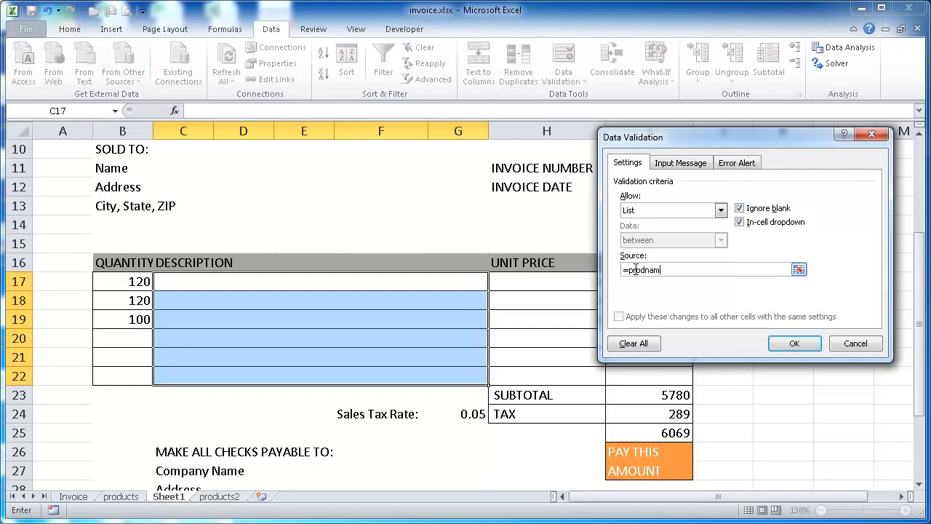
{"action": "key", "text": "BackSpace"}
{"action": "key", "text": "BackSpace"}
{"action": "key", "text": "F3"}
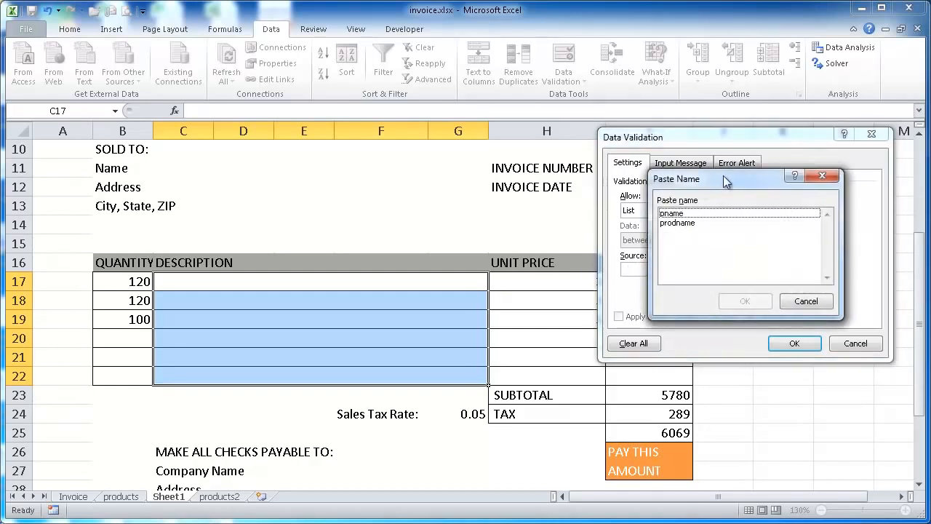
{"action": "left_click", "coordinate": [687, 224]}
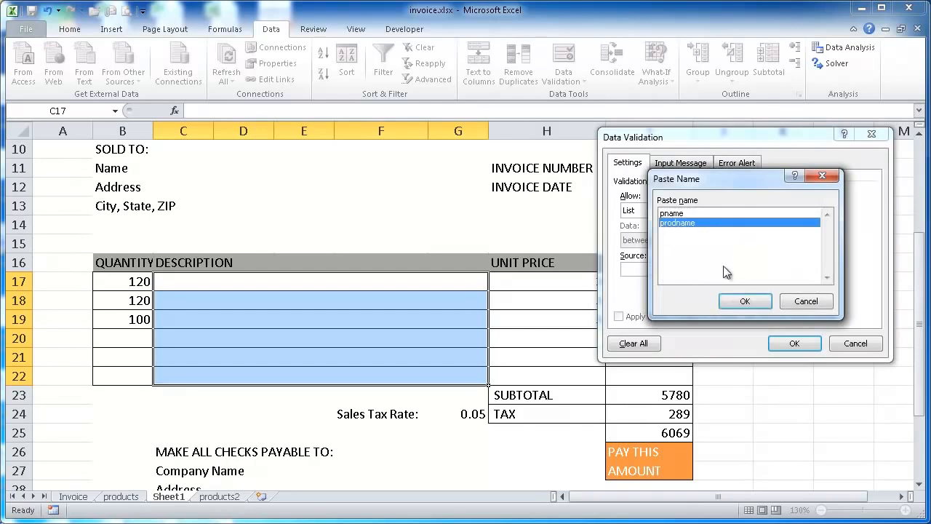
{"action": "left_click", "coordinate": [745, 302]}
{"action": "left_click", "coordinate": [797, 343]}
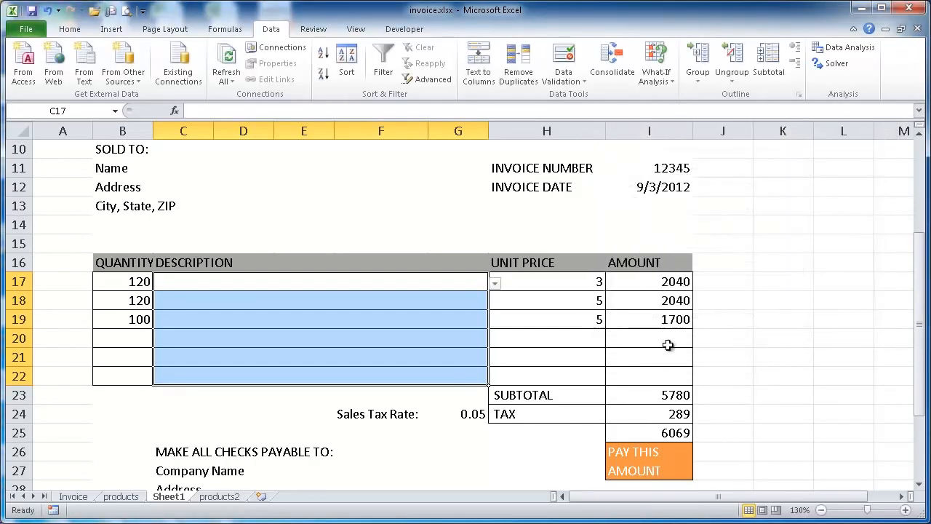
Try the product list in C17 by choosing pname2, and change the selection to pname1
{"action": "left_click", "coordinate": [495, 285]}
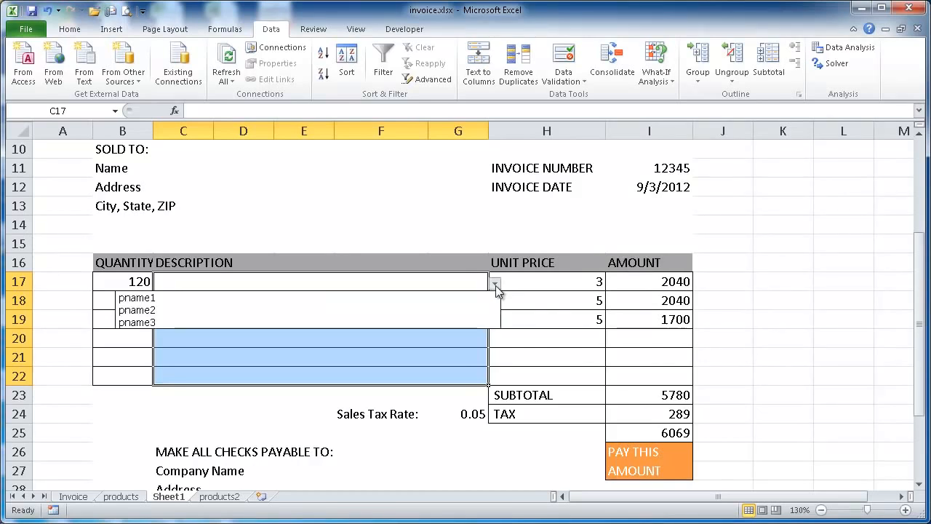
{"action": "left_click", "coordinate": [467, 311]}
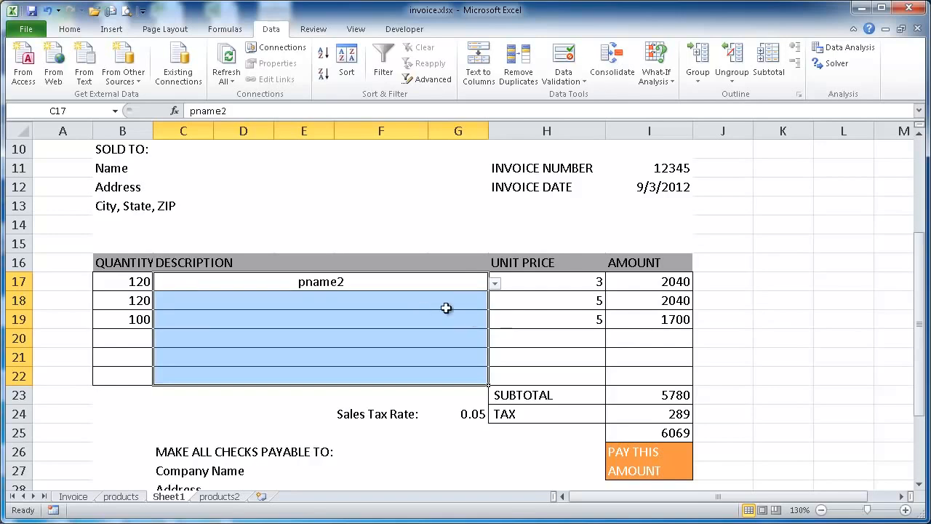
{"action": "left_click", "coordinate": [459, 303]}
{"action": "left_click", "coordinate": [483, 284]}
{"action": "left_click", "coordinate": [495, 284]}
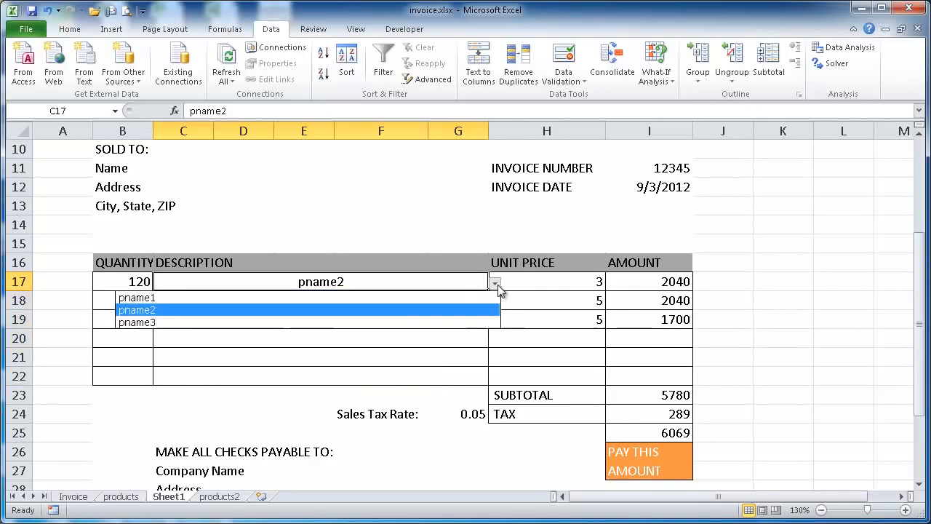
{"action": "left_click", "coordinate": [455, 300]}
Choose pname2 as the description in C18 and pname3 in C19, and show the available choices for C20
{"action": "left_click", "coordinate": [455, 300]}
{"action": "left_click", "coordinate": [495, 301]}
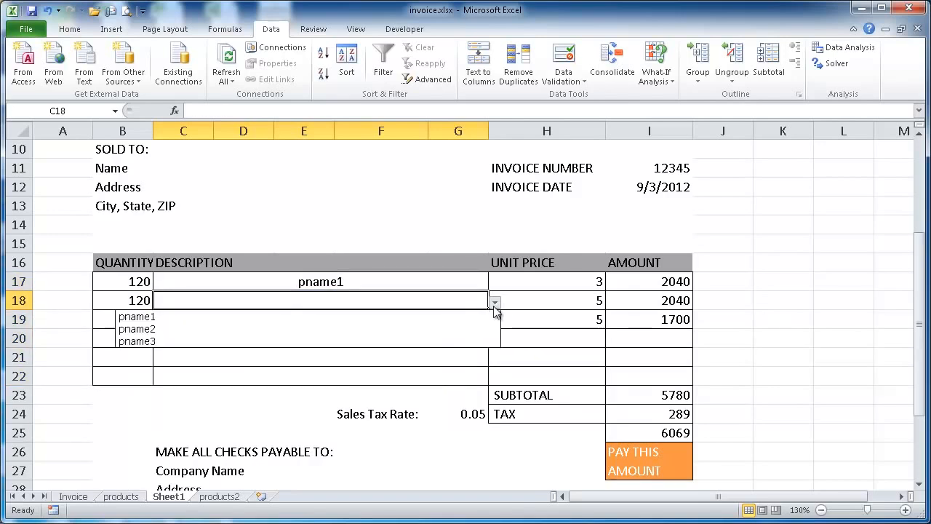
{"action": "left_click", "coordinate": [458, 329]}
{"action": "left_click", "coordinate": [463, 322]}
{"action": "left_click", "coordinate": [495, 321]}
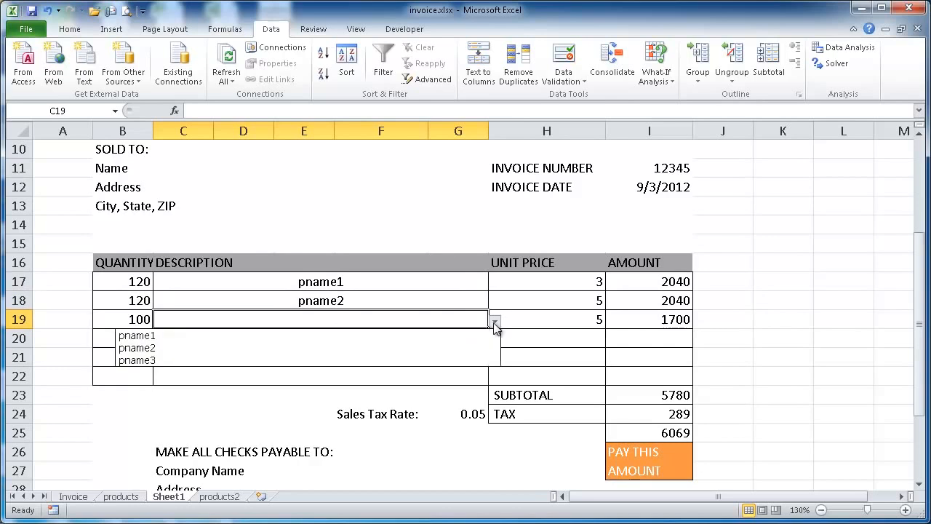
{"action": "left_click", "coordinate": [458, 360]}
{"action": "left_click", "coordinate": [469, 340]}
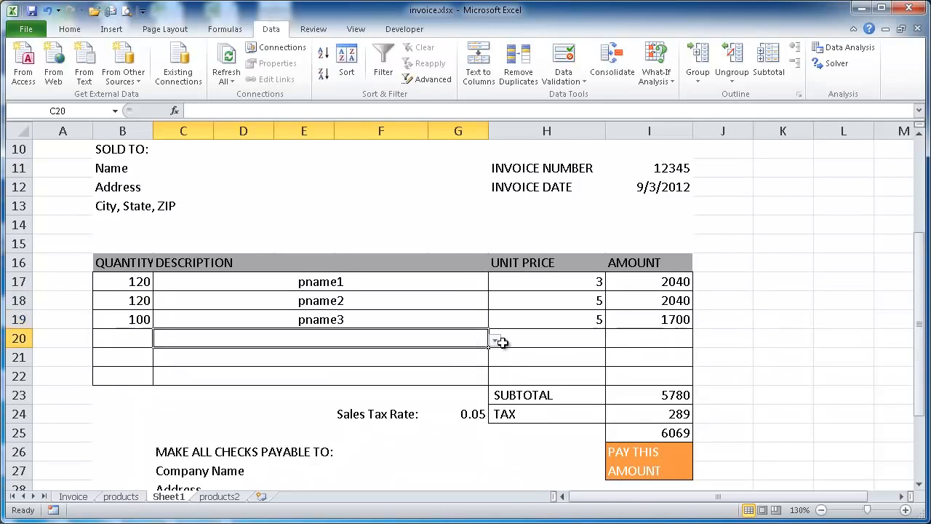
{"action": "left_click", "coordinate": [495, 340]}
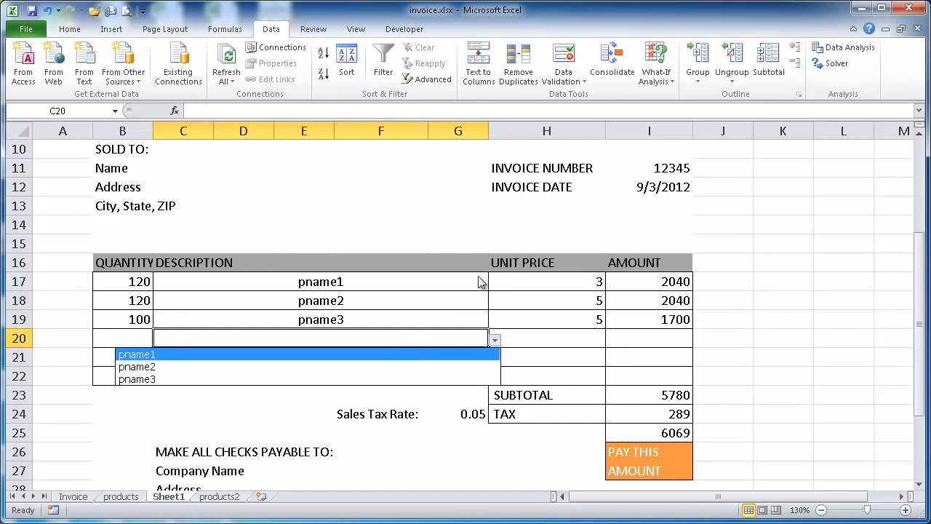
Compare the unit price in H17 on Sheet1 with the product prices listed on products2
{"action": "left_click", "coordinate": [506, 281]}
{"action": "left_click", "coordinate": [220, 496]}
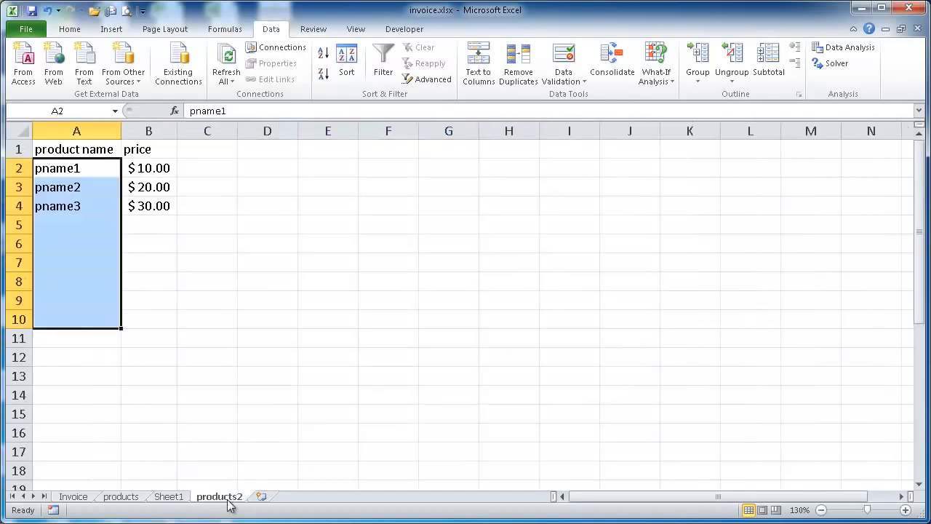
{"action": "left_click", "coordinate": [169, 496]}
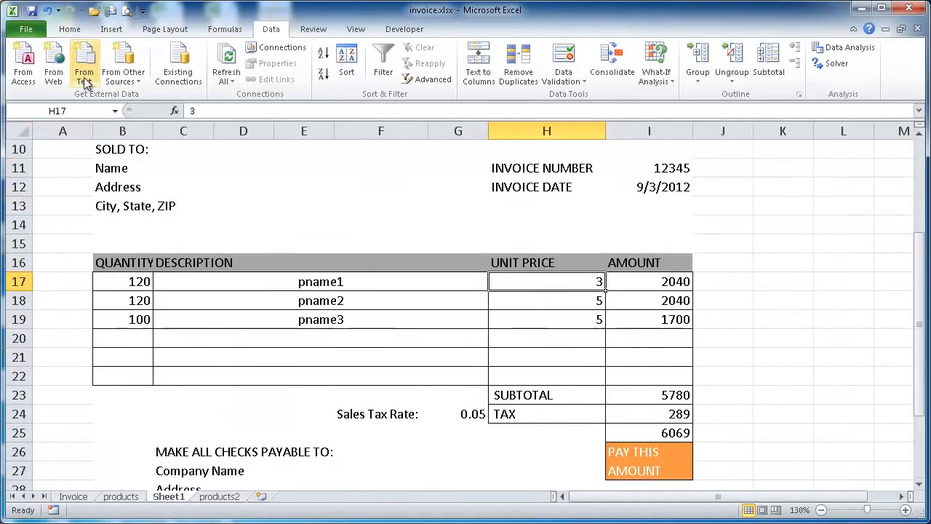
{"action": "left_click_drag", "start_coordinate": [214, 111], "coordinate": [180, 115]}
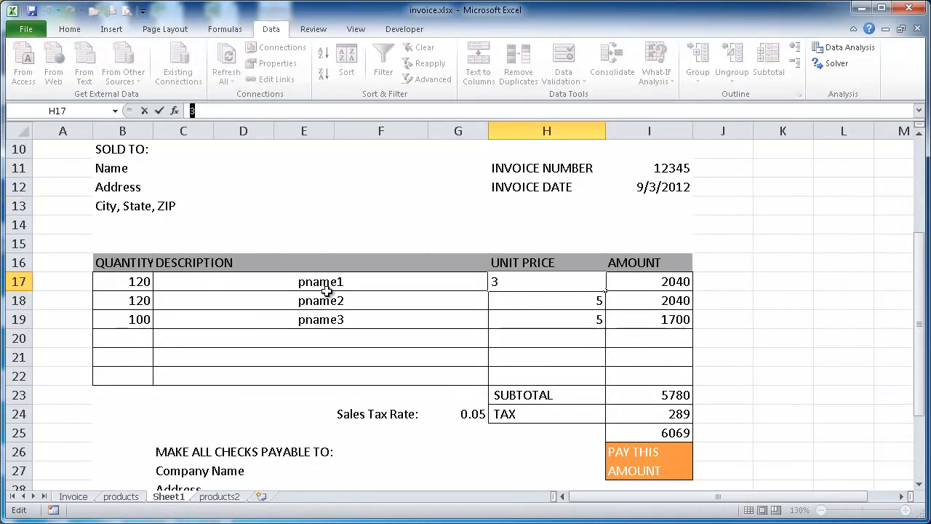
{"action": "left_click", "coordinate": [219, 497]}
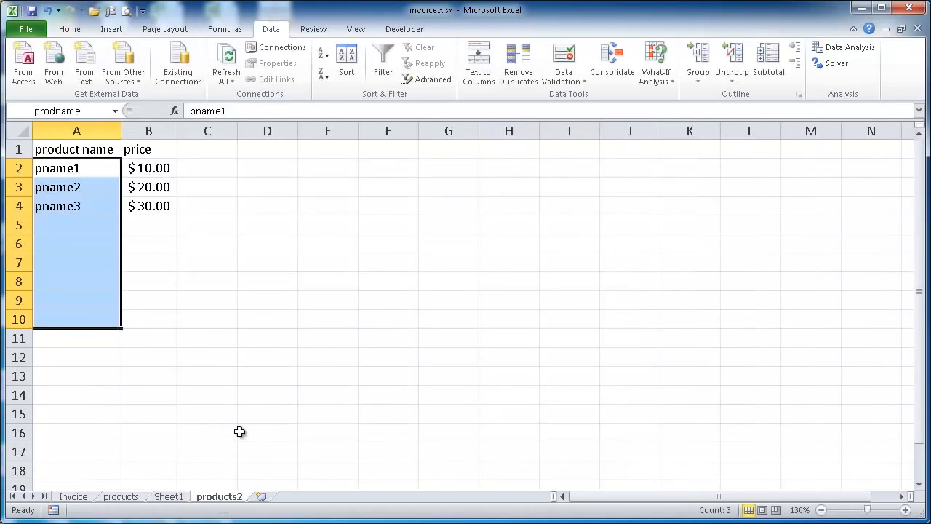
{"action": "left_click", "coordinate": [177, 499]}
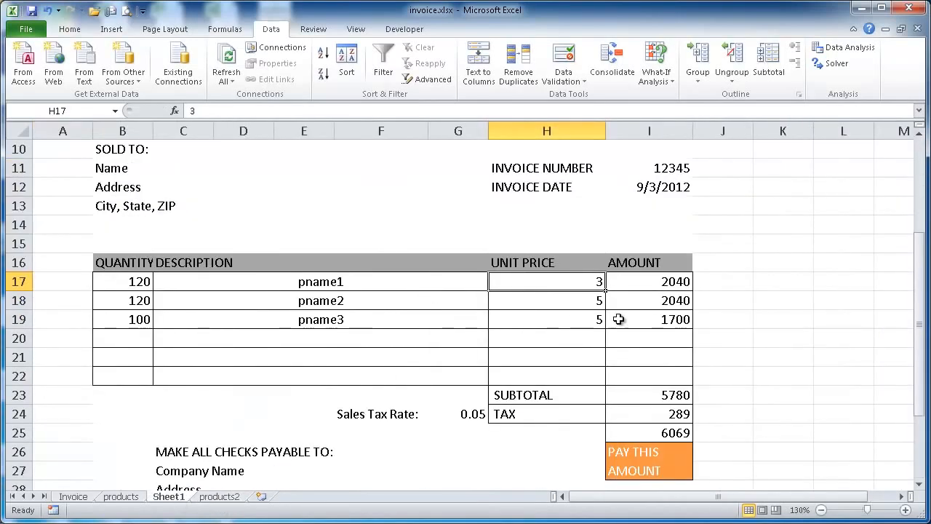
Replace the unit price in H17 with the start of a VLOOKUP formula that uses C17 as the lookup value
{"action": "left_click", "coordinate": [205, 110]}
{"action": "key", "text": "BackSpace"}
{"action": "type", "text": "="}
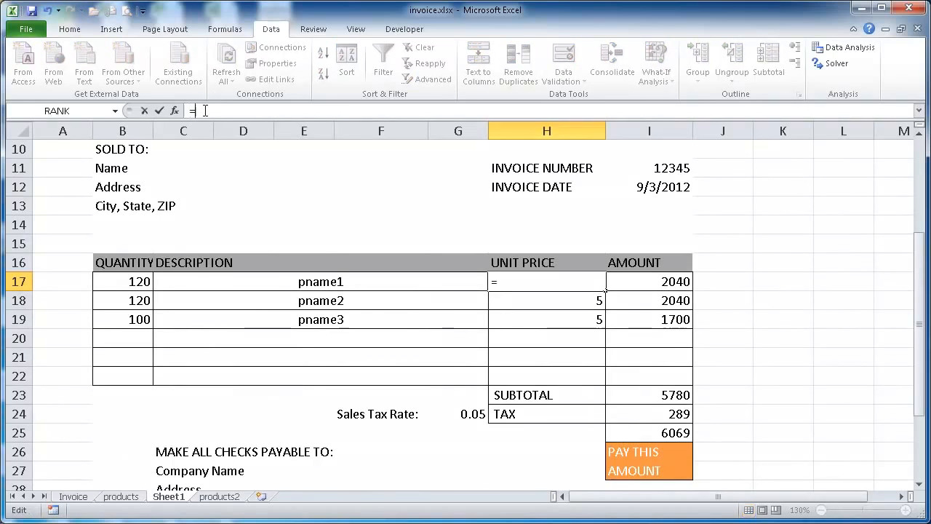
{"action": "type", "text": "vlo"}
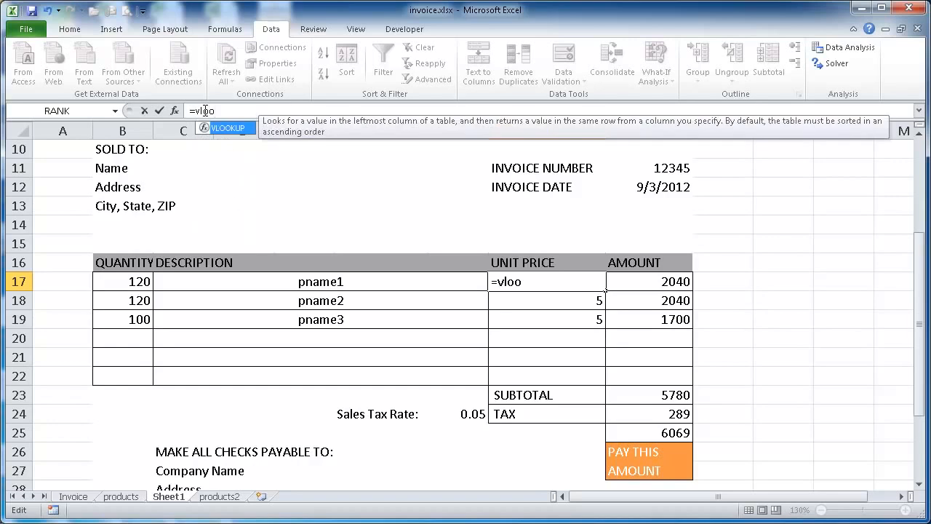
{"action": "type", "text": "o"}
{"action": "key", "text": "Tab"}
{"action": "left_click", "coordinate": [340, 282]}
{"action": "type", "text": ","}
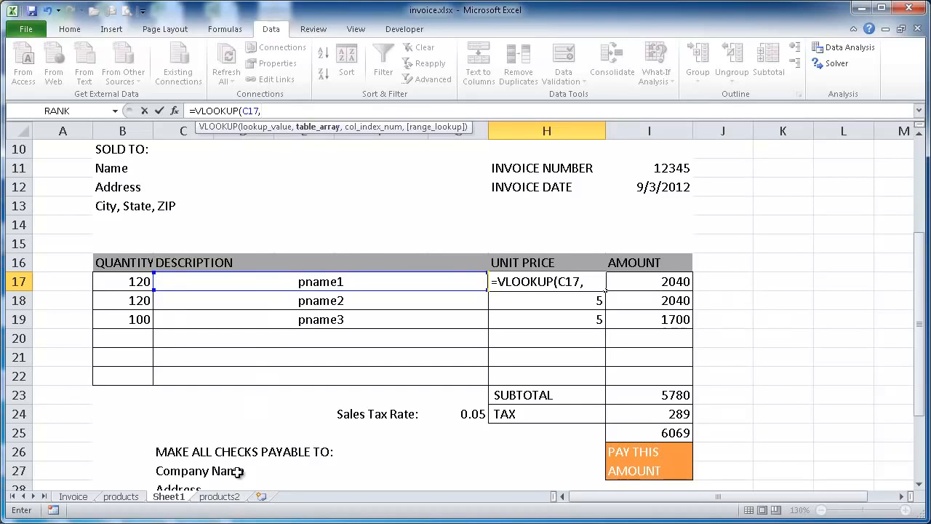
Complete H17's VLOOKUP with the table products2!A2:B4, column index 2 and FALSE for an exact match
{"action": "left_click", "coordinate": [232, 496]}
{"action": "left_click", "coordinate": [80, 169]}
{"action": "left_click_drag", "start_coordinate": [80, 169], "coordinate": [167, 208]}
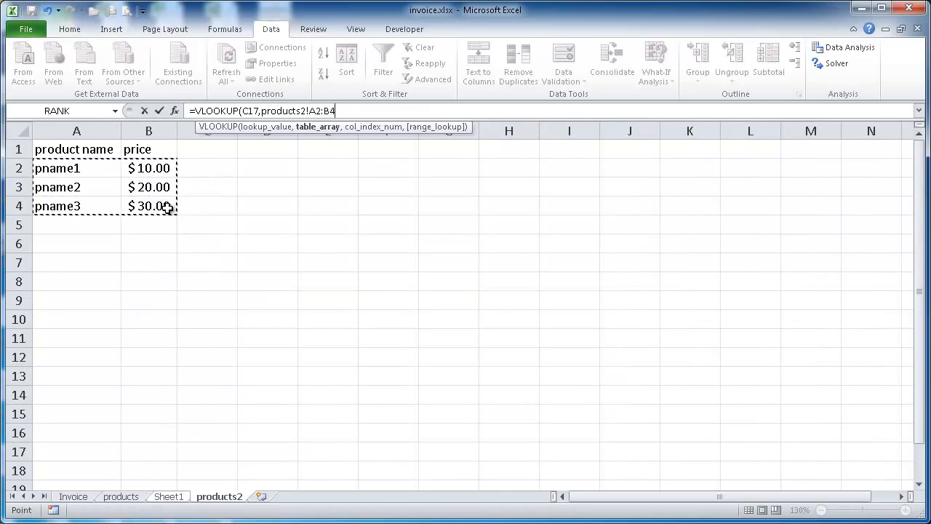
{"action": "type", "text": ","}
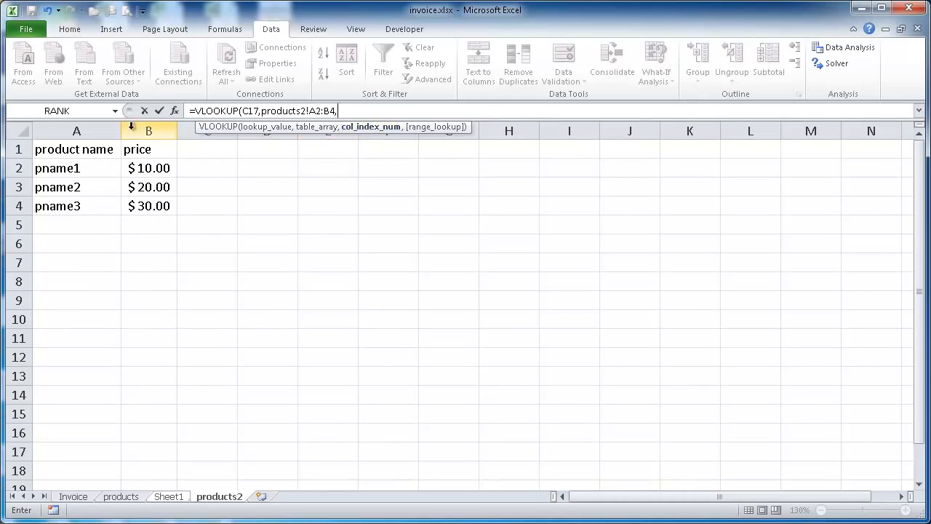
{"action": "type", "text": "2,fal"}
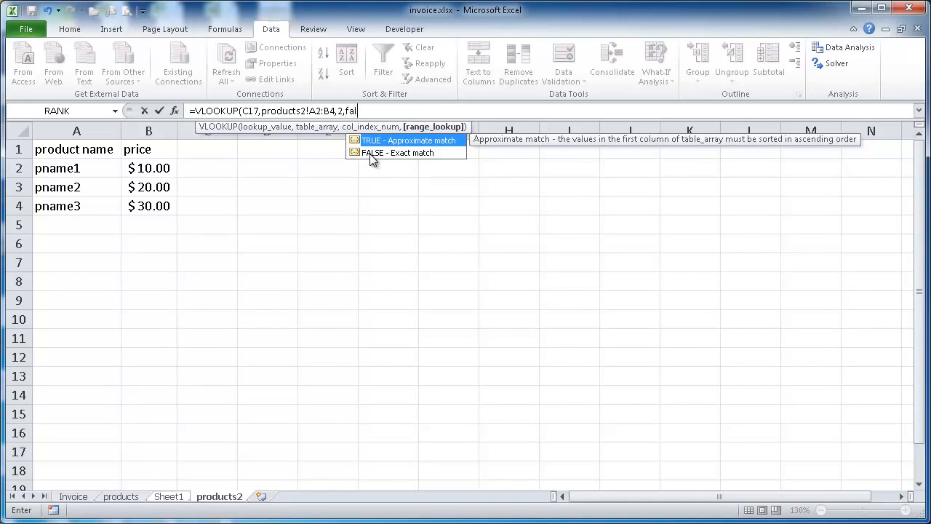
{"action": "type", "text": ")"}
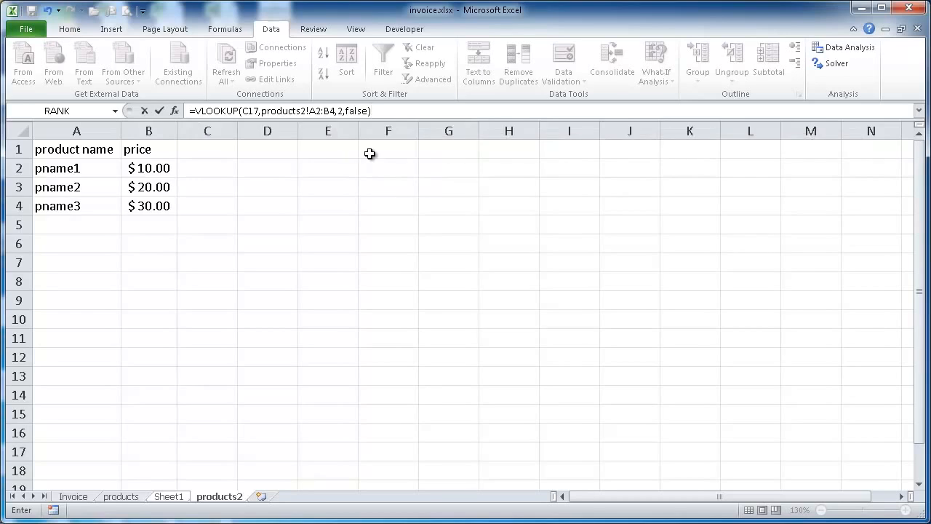
{"action": "key", "text": "Return"}
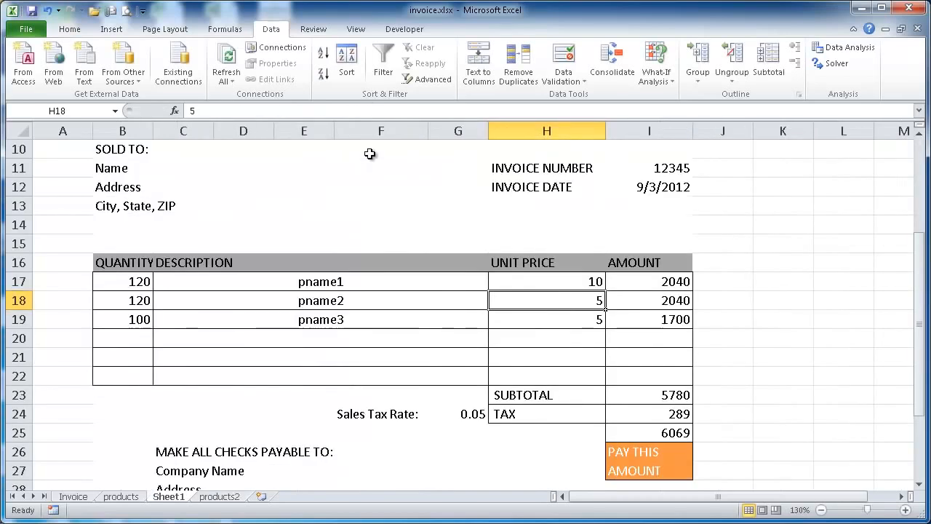
Check the unit price in H17 against the products2 price list, and select H17 to view its formula
{"action": "left_click", "coordinate": [219, 496]}
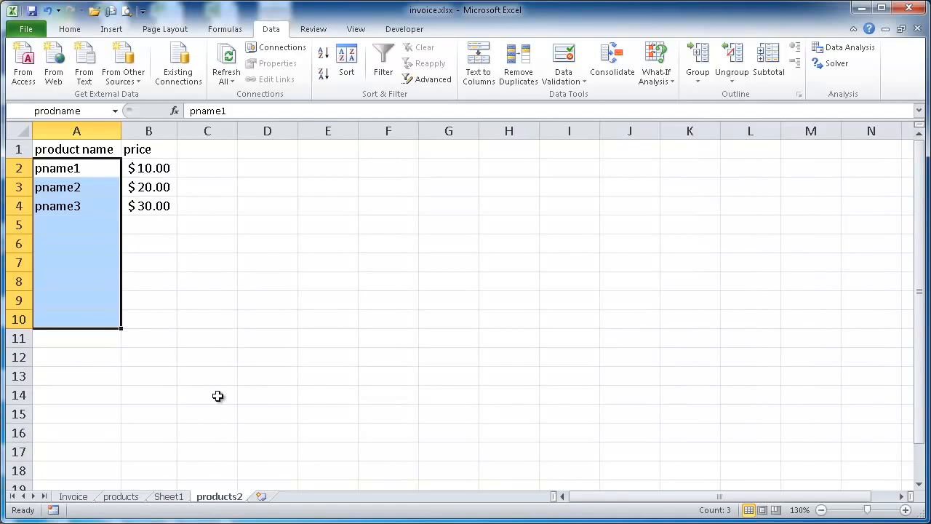
{"action": "left_click", "coordinate": [172, 496]}
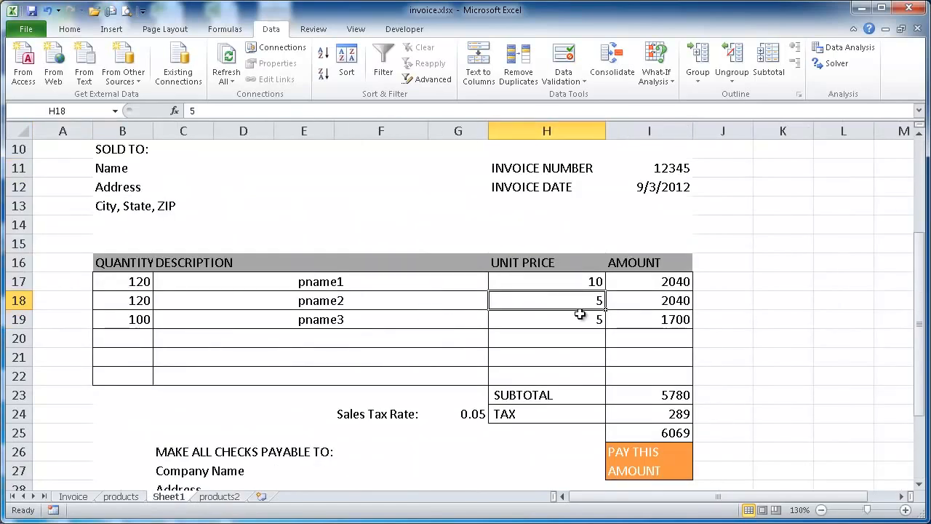
{"action": "left_click", "coordinate": [580, 283]}
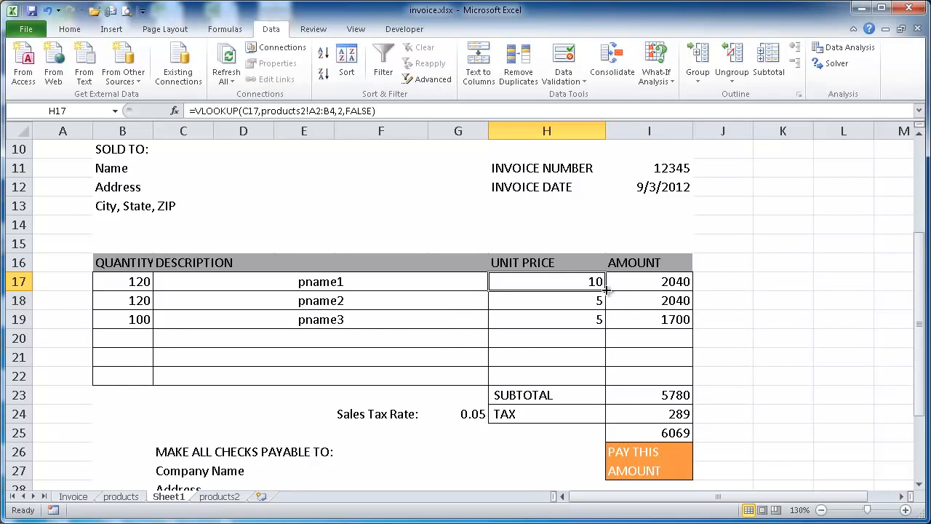
Copy H17's VLOOKUP formula down the unit price column through H22
{"action": "left_click_drag", "start_coordinate": [606, 290], "coordinate": [593, 379]}
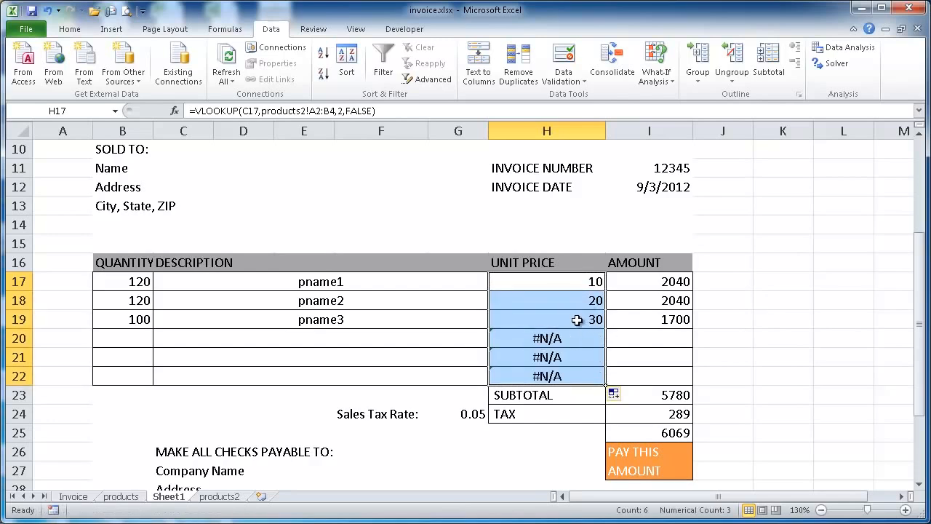
{"action": "left_click", "coordinate": [576, 281]}
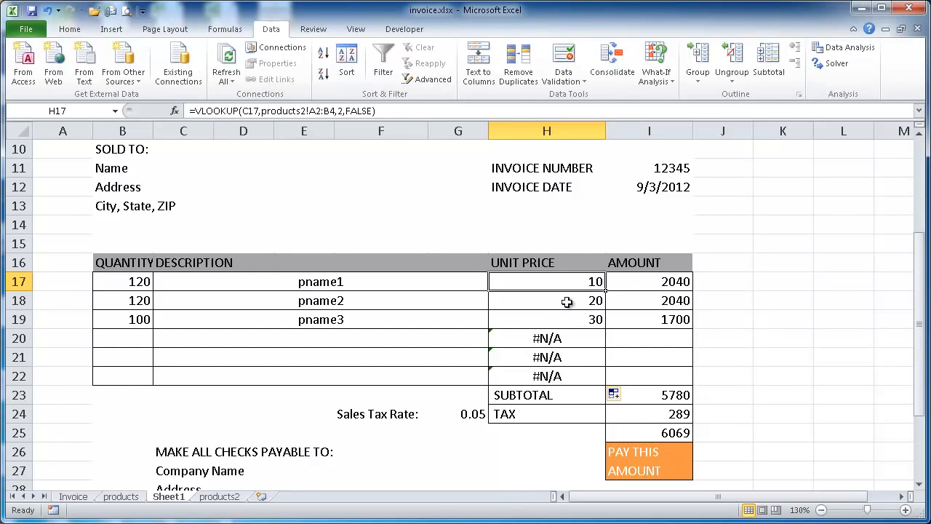
Insert IF(ISERROR( in front of the VLOOKUP in H17's formula
{"action": "left_click", "coordinate": [194, 112]}
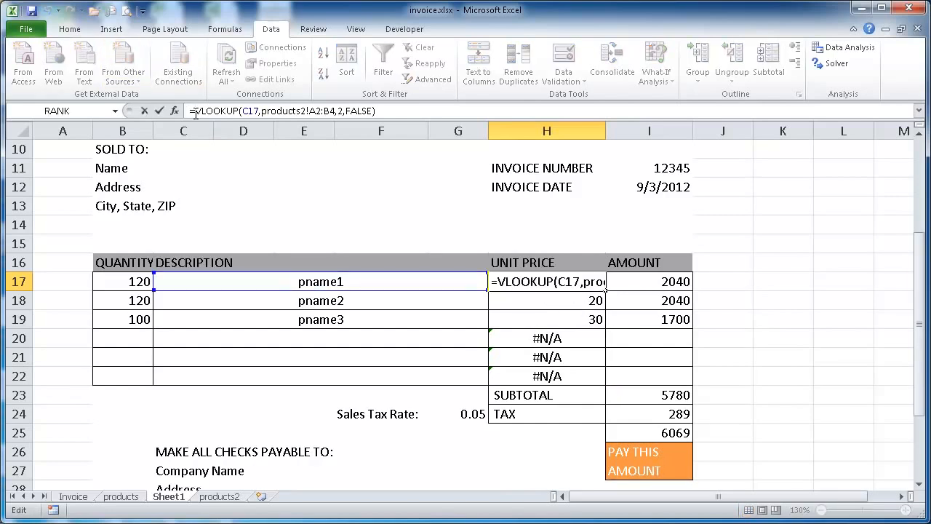
{"action": "type", "text": "if"}
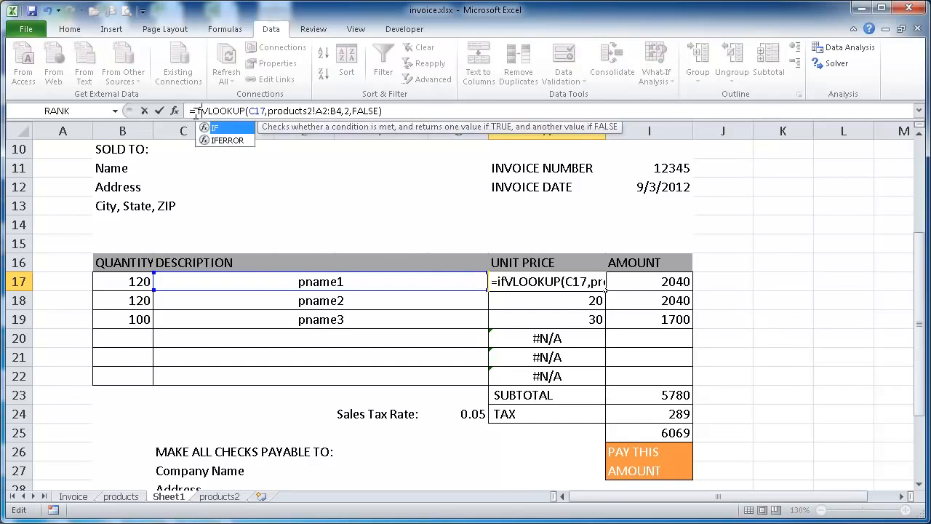
{"action": "type", "text": "("}
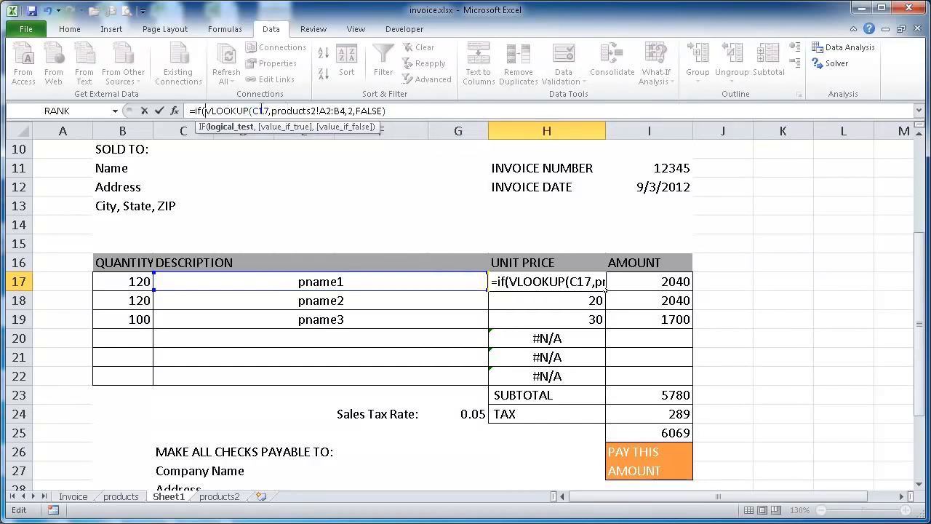
{"action": "type", "text": "i"}
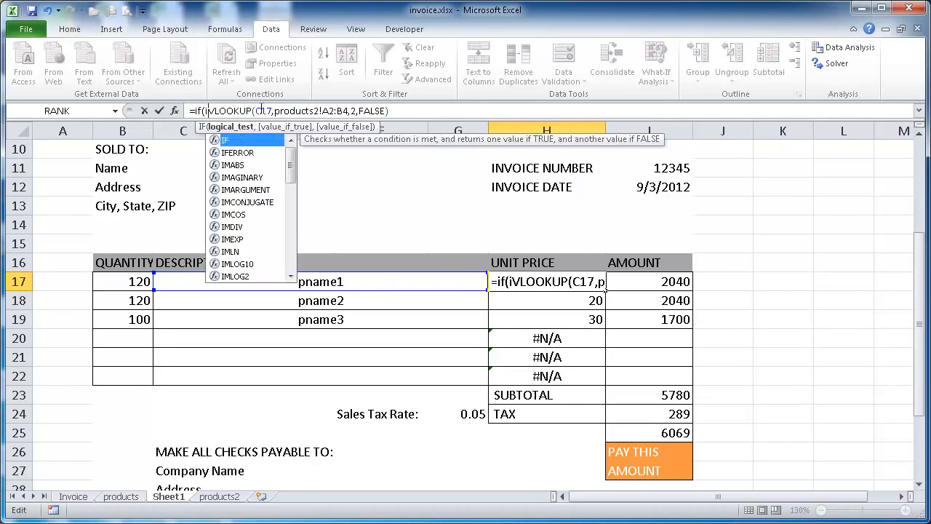
{"action": "type", "text": "ser"}
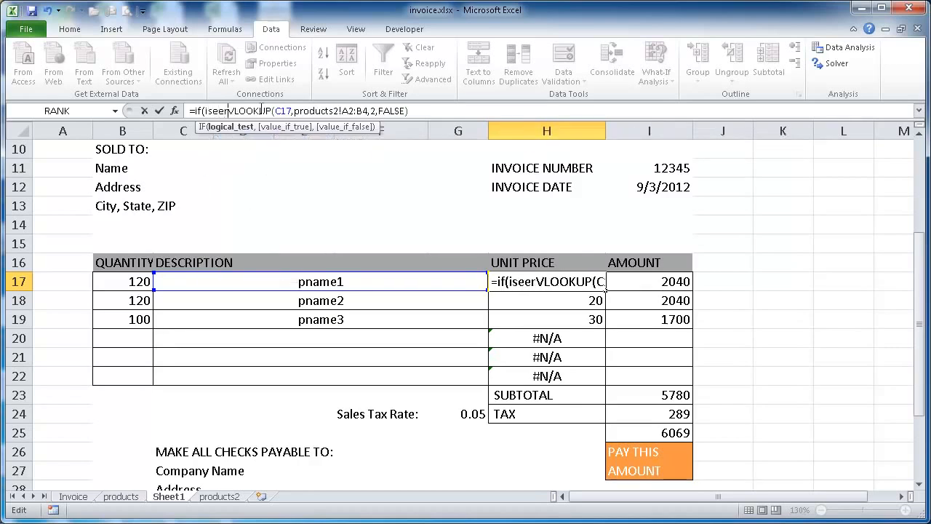
{"action": "type", "text": "ror"}
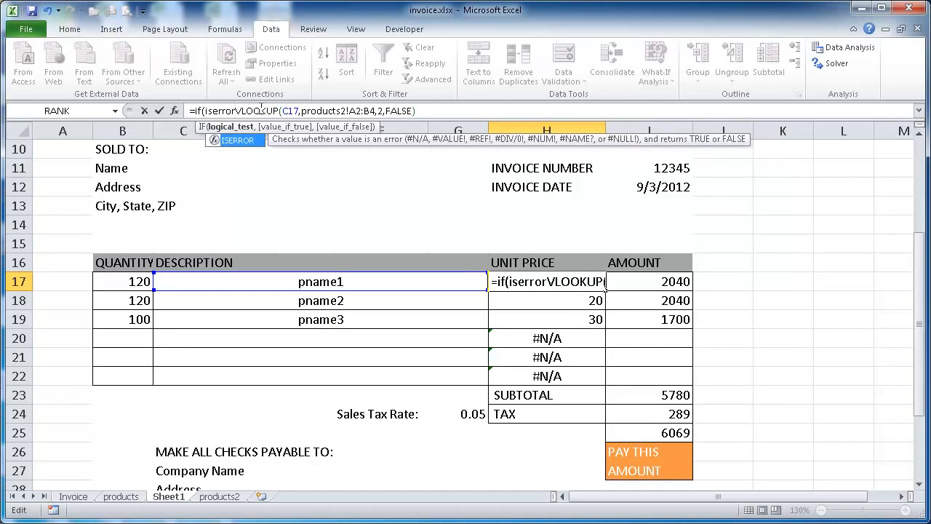
{"action": "type", "text": "("}
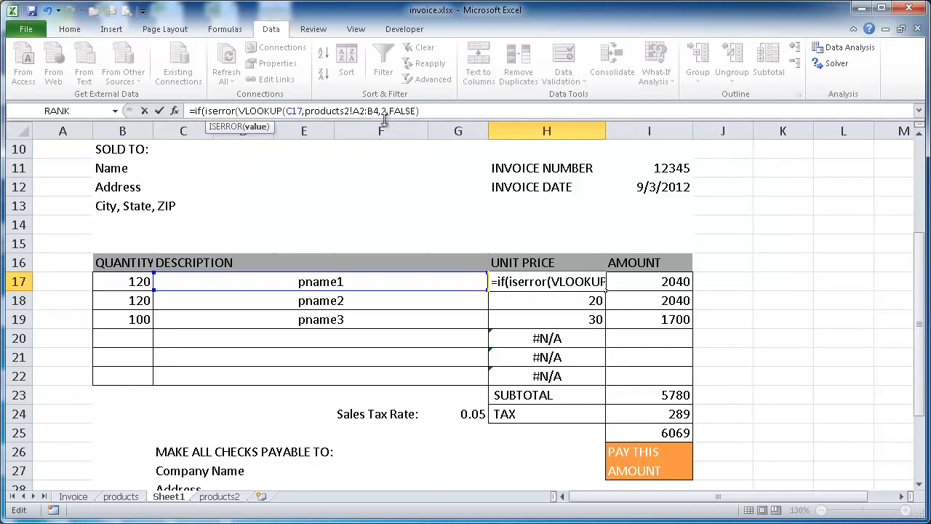
Extend H17's formula with an empty string "" as the error result and a copy of the VLOOKUP as the alternative
{"action": "left_click", "coordinate": [433, 110]}
{"action": "type", "text": ",\"\","}
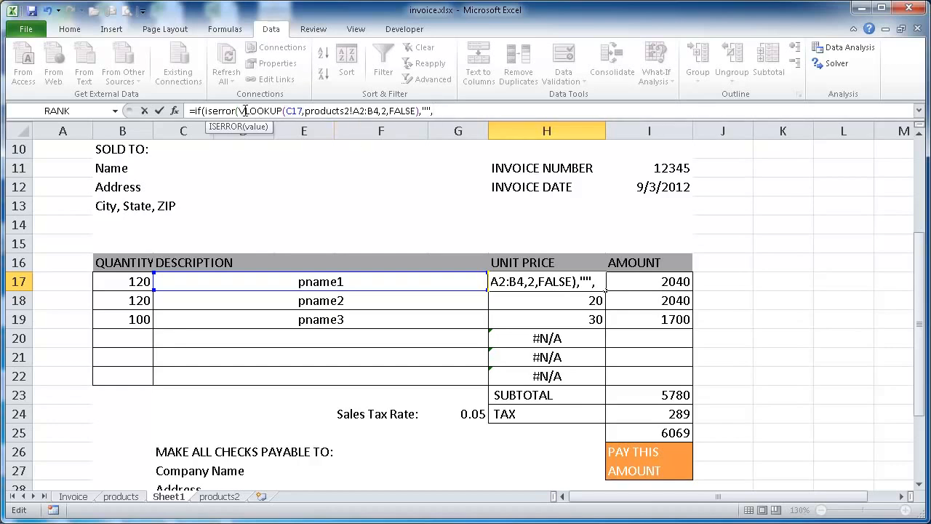
{"action": "left_click_drag", "start_coordinate": [239, 110], "coordinate": [419, 111]}
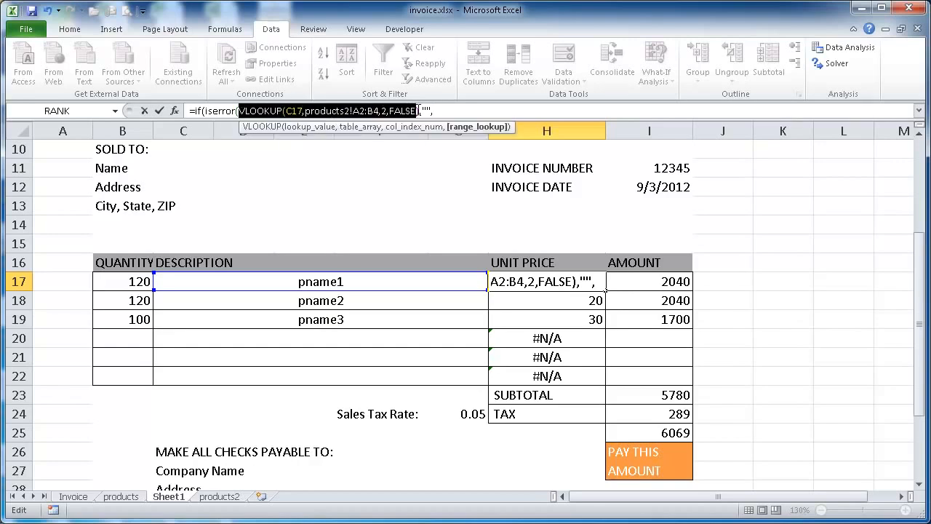
{"action": "left_click", "coordinate": [440, 111]}
{"action": "key", "text": "ctrl+v"}
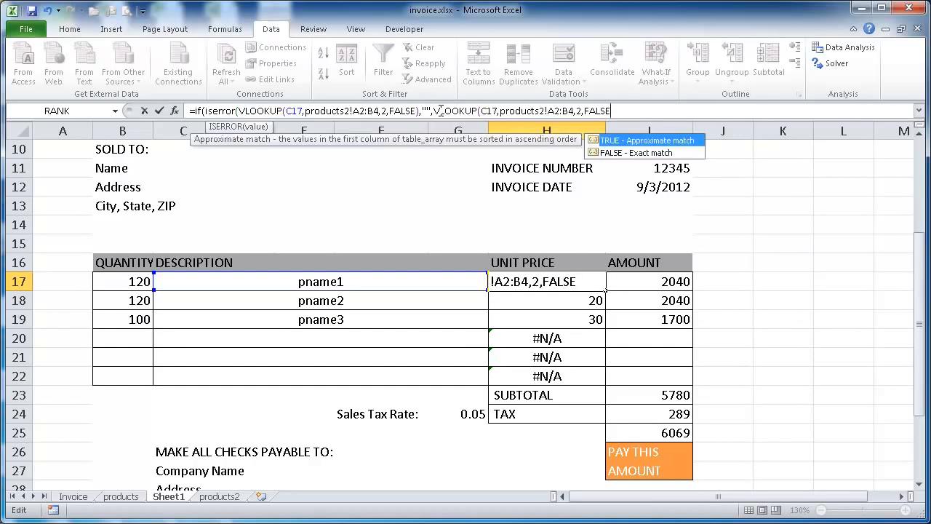
{"action": "type", "text": ")"}
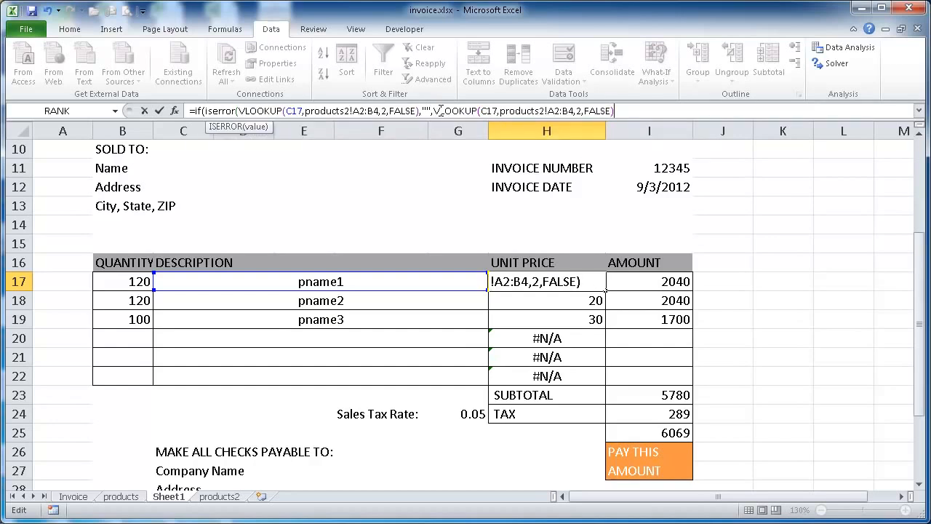
{"action": "key", "text": "Return"}
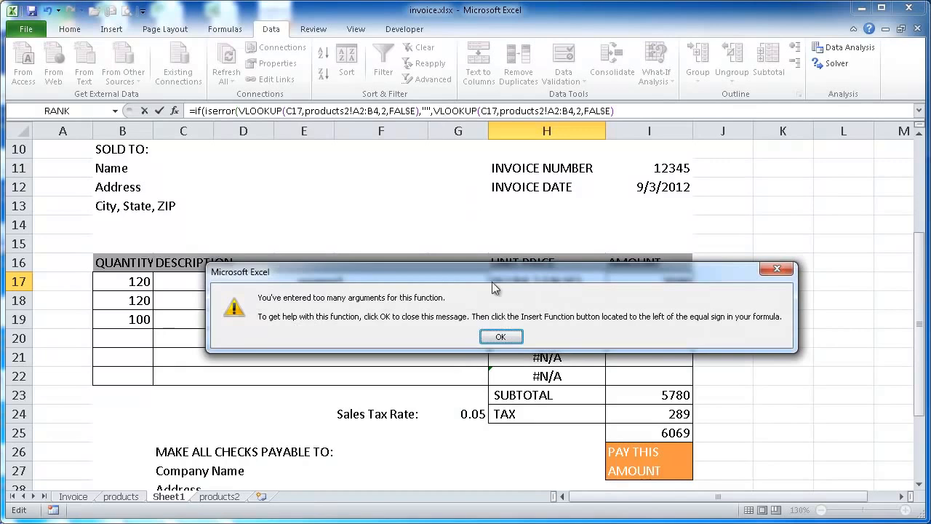
{"action": "left_click", "coordinate": [501, 337]}
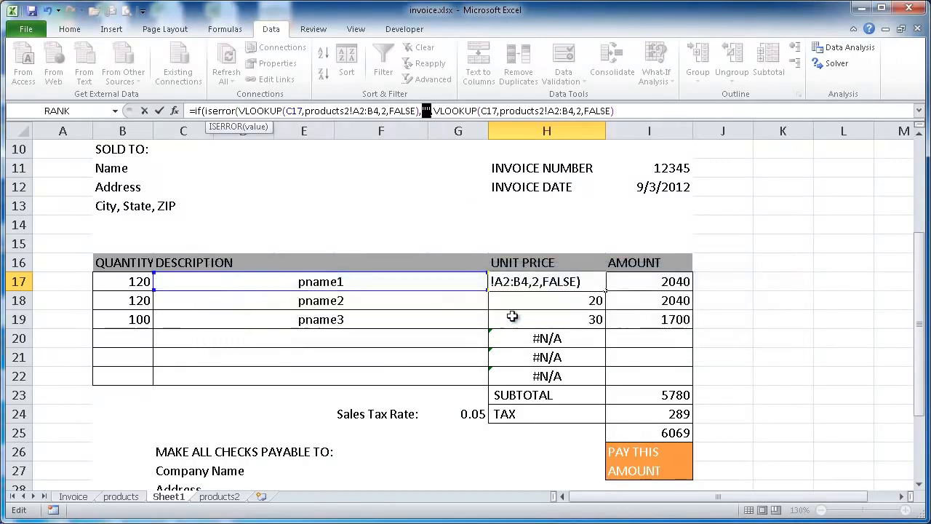
Close the ISERROR parenthesis after H17's first VLOOKUP and accept the proposed correction for the final closing parenthesis
{"action": "left_click", "coordinate": [417, 111]}
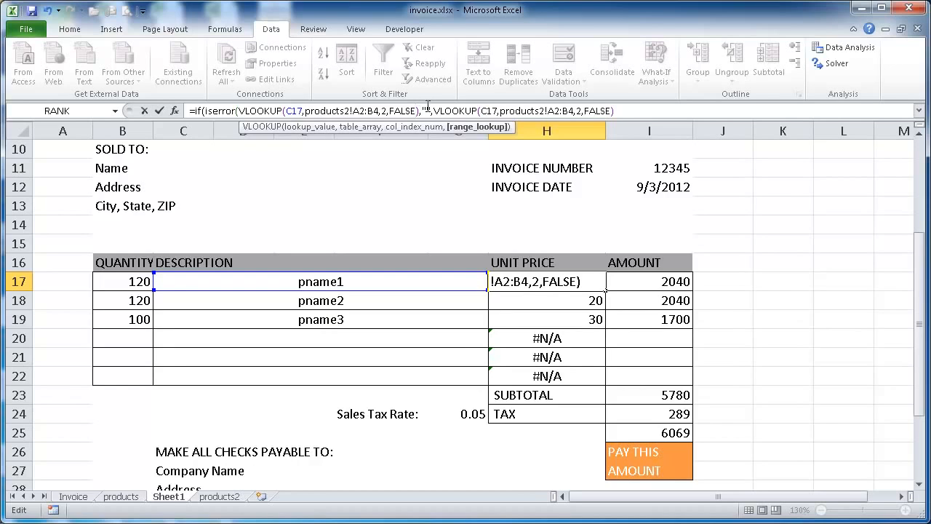
{"action": "type", "text": ")"}
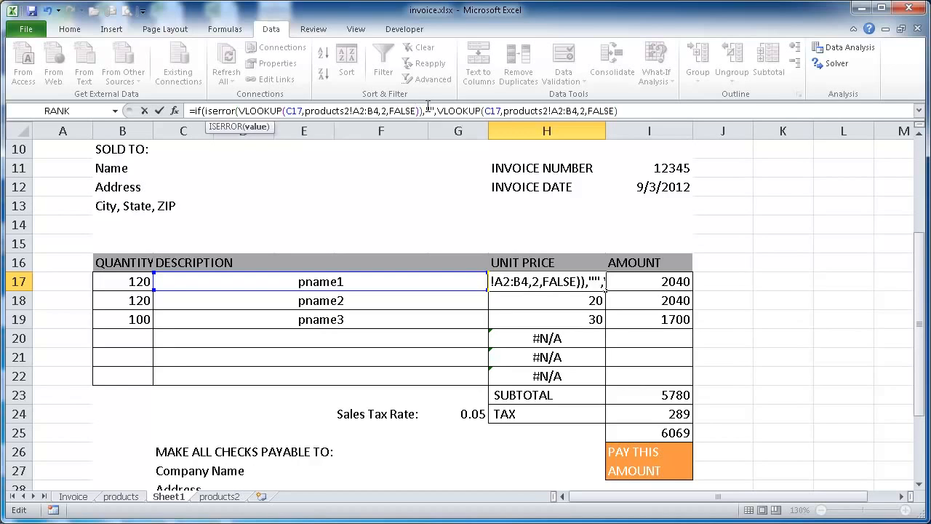
{"action": "key", "text": "Return"}
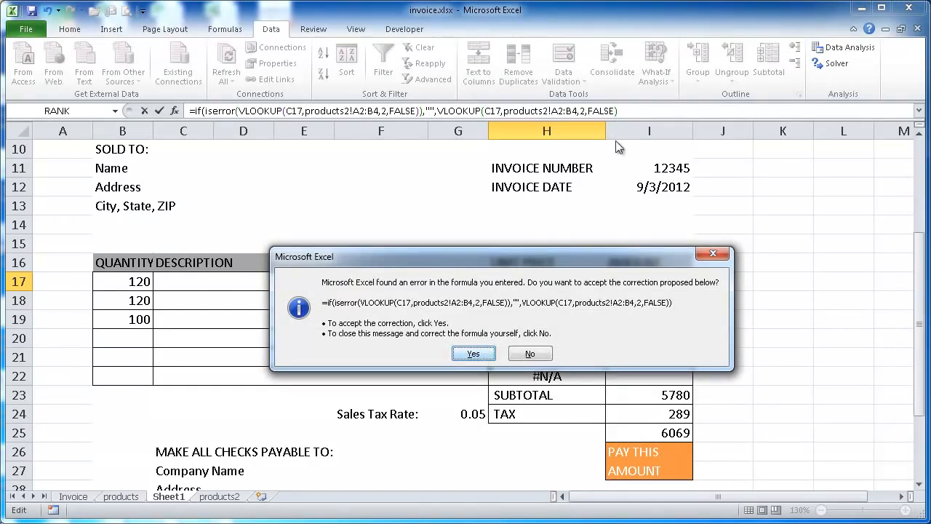
{"action": "left_click", "coordinate": [474, 354]}
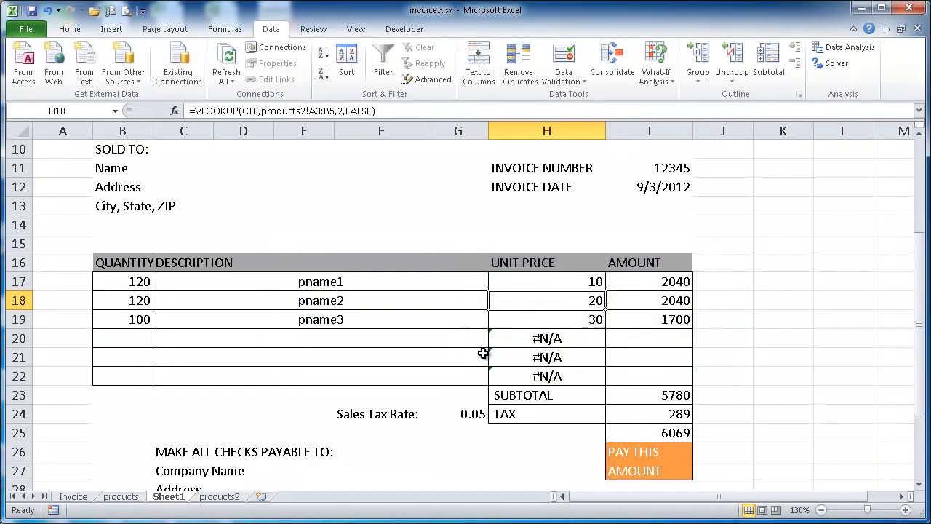
Copy H17's IF(ISERROR(VLOOKUP)) formula down the unit price column through H22
{"action": "left_click", "coordinate": [566, 284]}
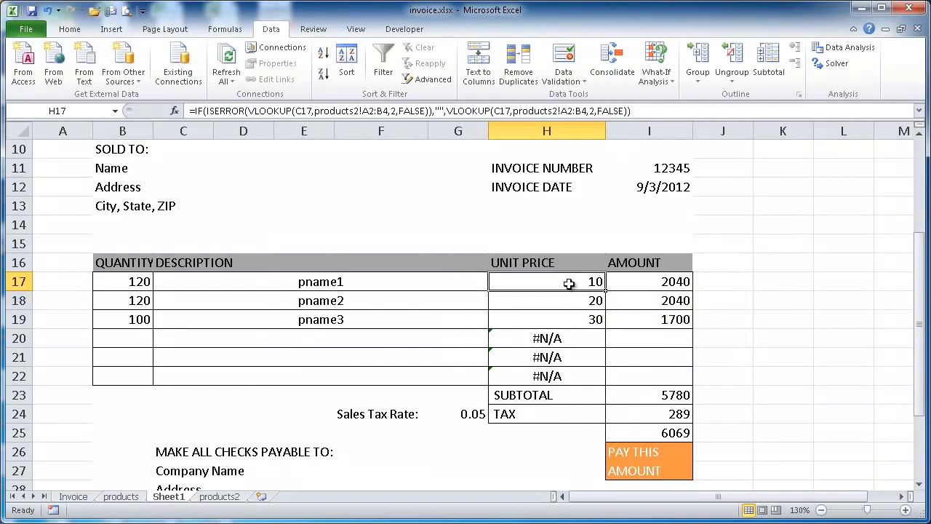
{"action": "left_click_drag", "start_coordinate": [607, 290], "coordinate": [597, 380]}
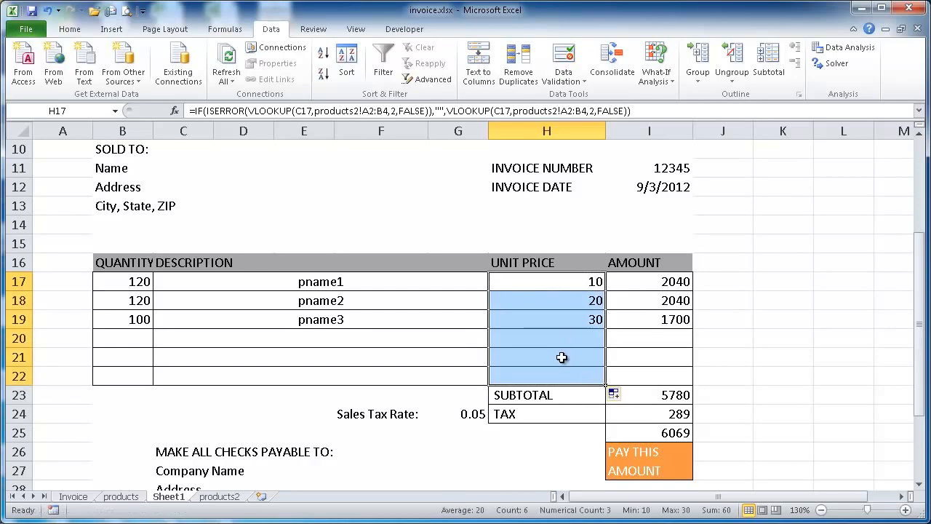
{"action": "left_click", "coordinate": [547, 285]}
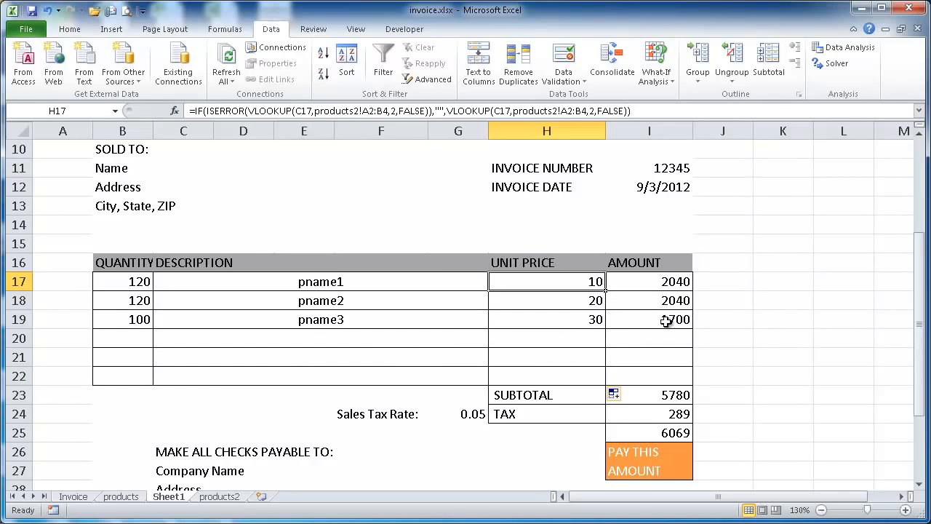
{"action": "left_click", "coordinate": [448, 339]}
Replace the fixed amount in I17 with the formula =B17*H17, multiplying quantity by unit price
{"action": "left_click", "coordinate": [653, 282]}
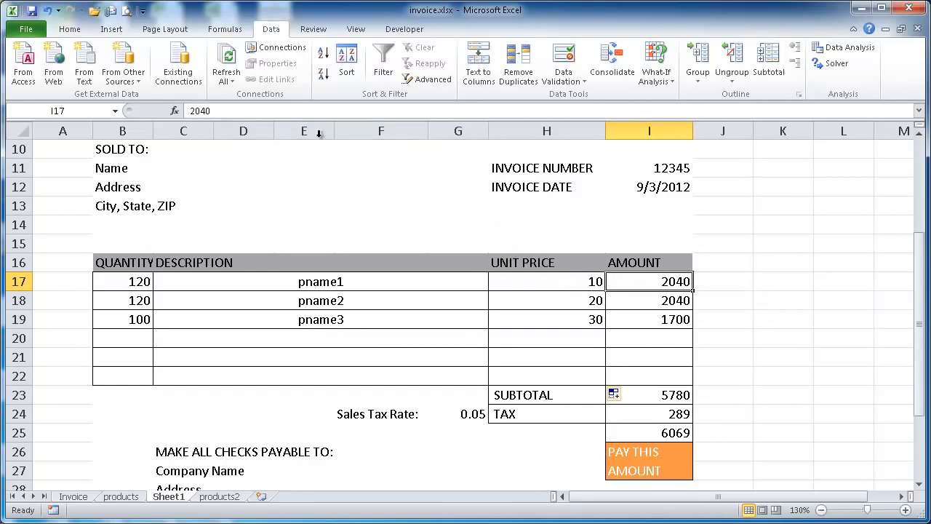
{"action": "key", "text": "F2"}
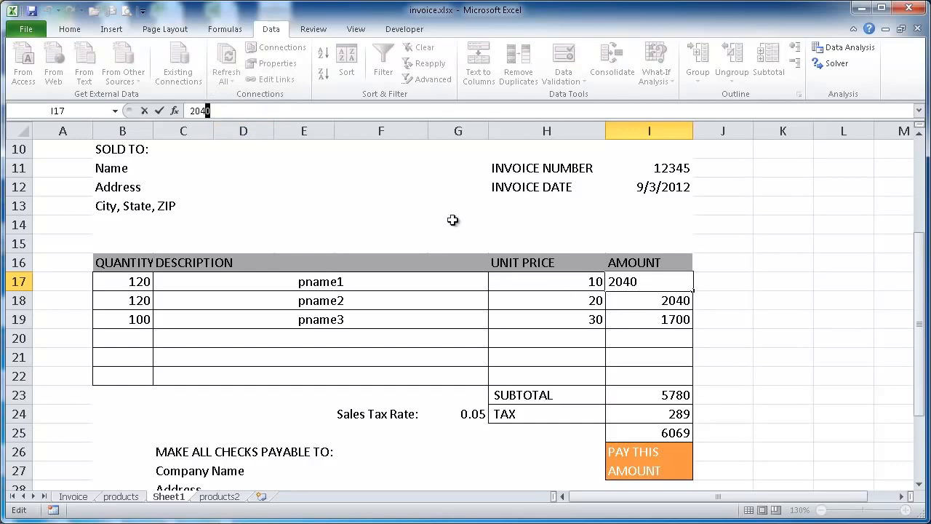
{"action": "left_click_drag", "start_coordinate": [228, 111], "coordinate": [137, 110]}
{"action": "type", "text": "="}
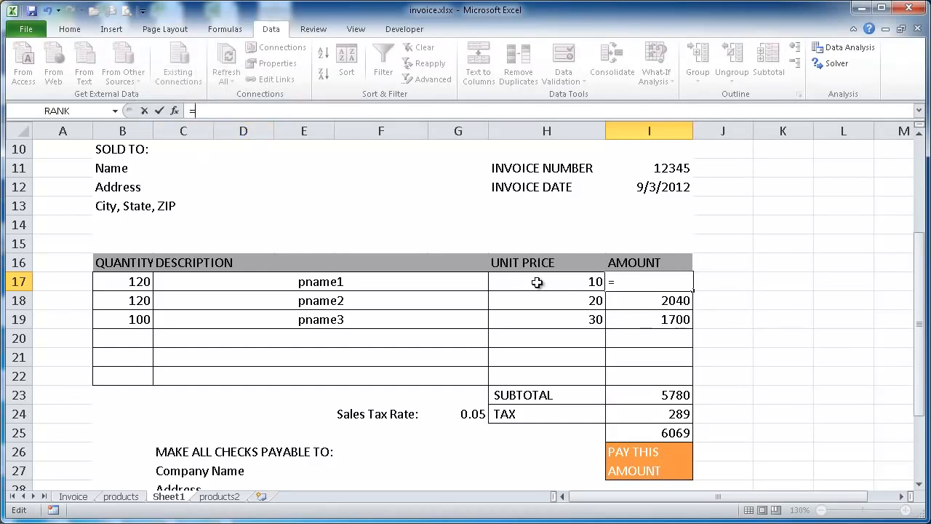
{"action": "left_click", "coordinate": [119, 281]}
{"action": "type", "text": "*"}
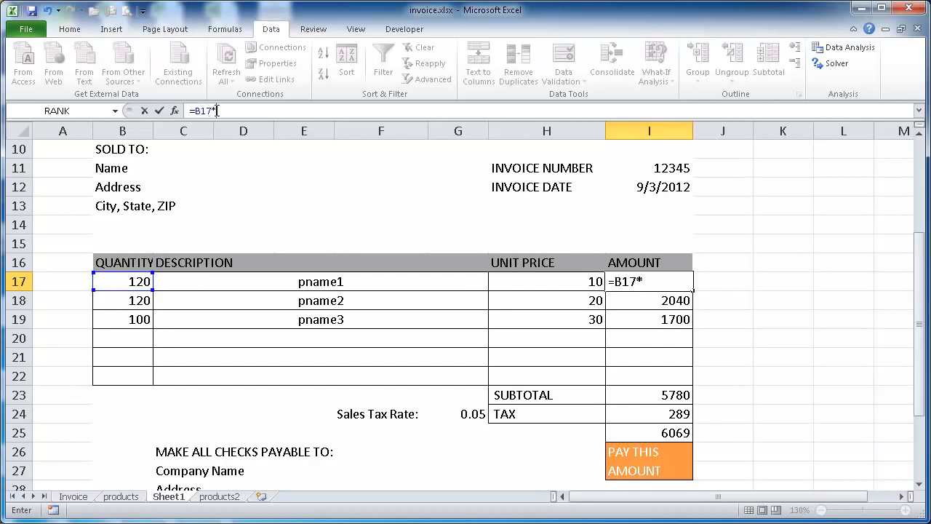
{"action": "left_click", "coordinate": [551, 278]}
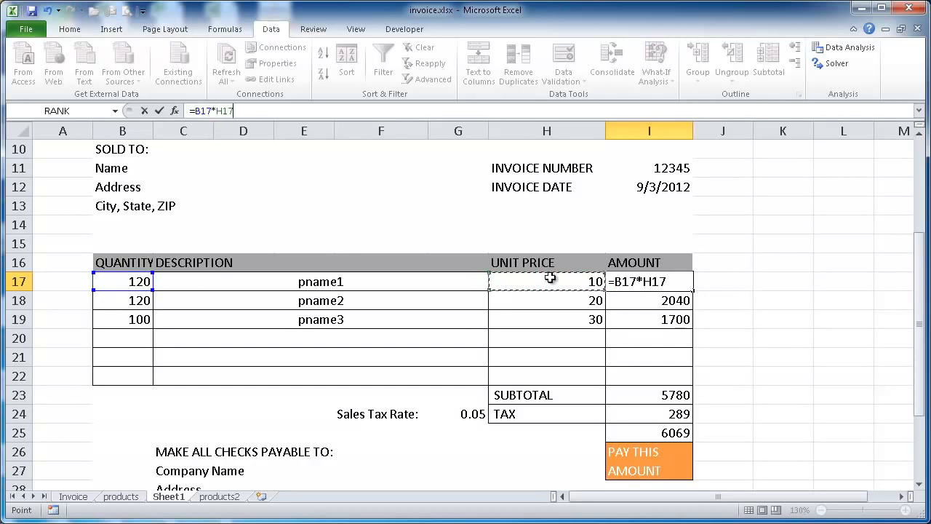
{"action": "key", "text": "Return"}
Copy I17's amount formula down through I22
{"action": "left_click", "coordinate": [667, 279]}
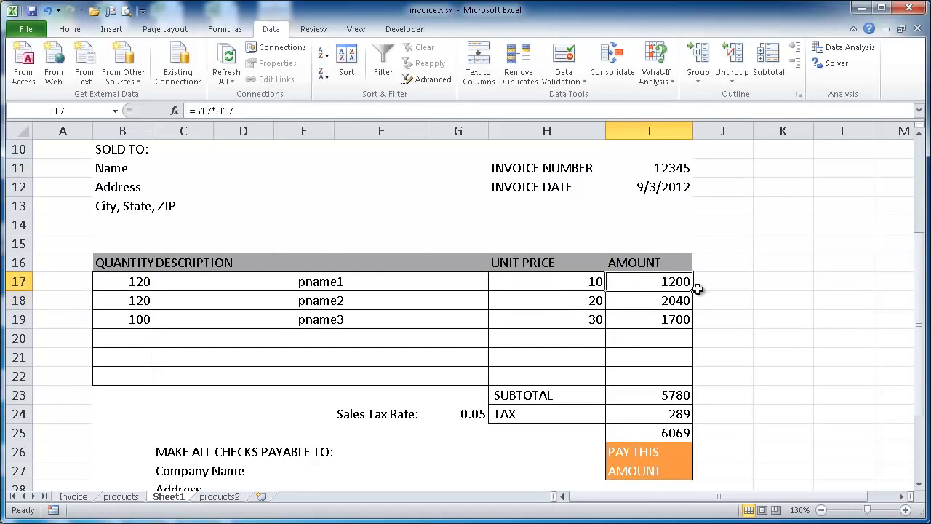
{"action": "left_click_drag", "start_coordinate": [695, 291], "coordinate": [692, 380]}
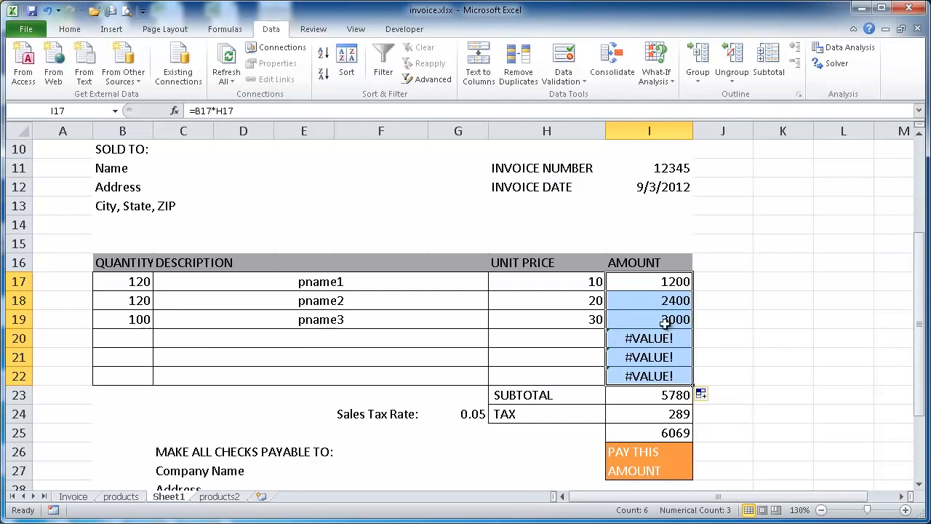
{"action": "left_click", "coordinate": [659, 282]}
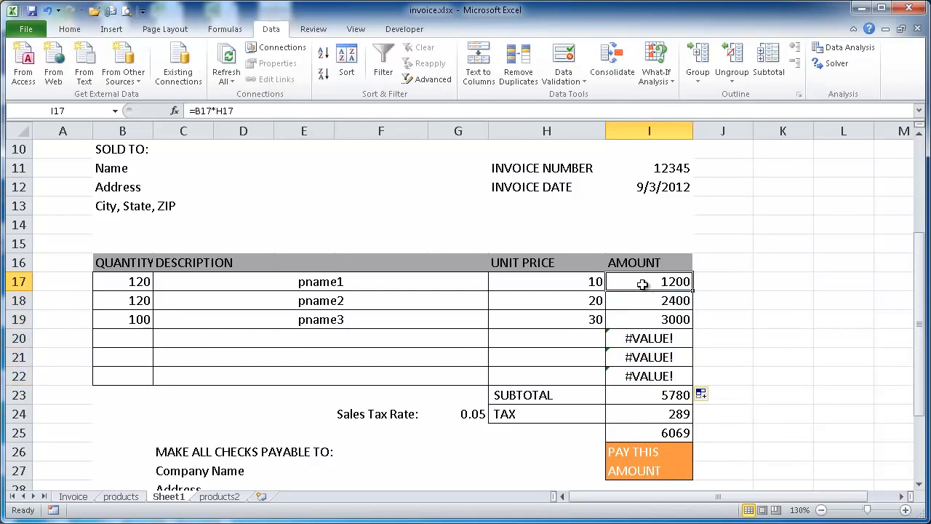
Across the amount cells I17:I22, begin wrapping the B17*H17 formula in IF with the test ISBLANK(B17)
{"action": "left_click_drag", "start_coordinate": [642, 285], "coordinate": [642, 373]}
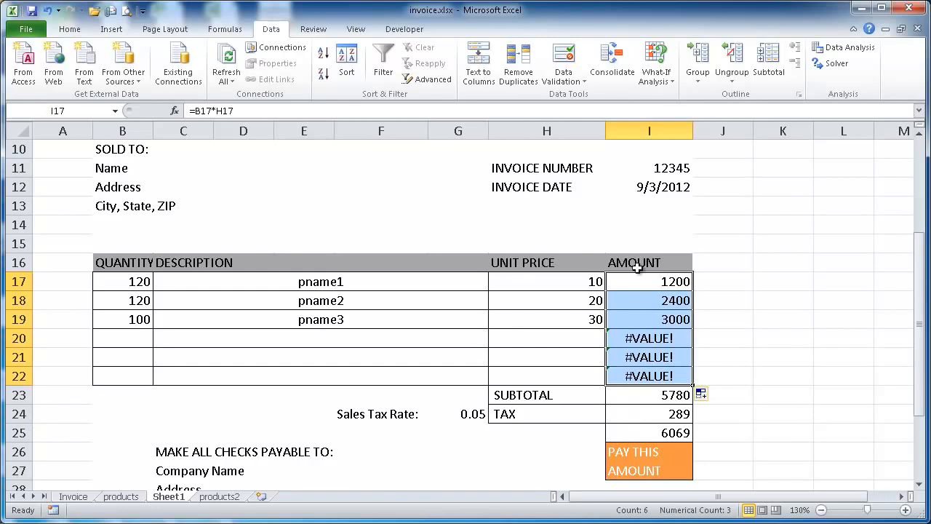
{"action": "left_click_drag", "start_coordinate": [638, 285], "coordinate": [648, 368]}
{"action": "left_click", "coordinate": [195, 108]}
{"action": "type", "text": "if("}
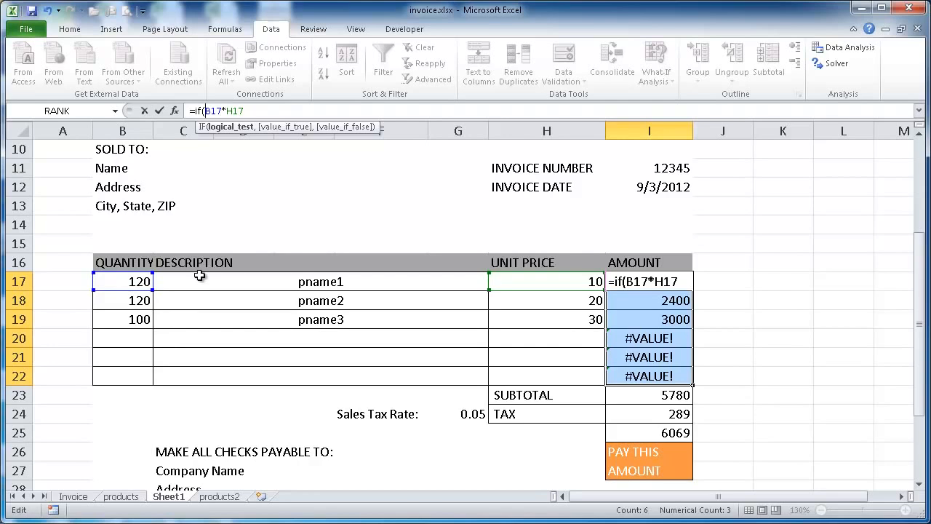
{"action": "type", "text": "isblan"}
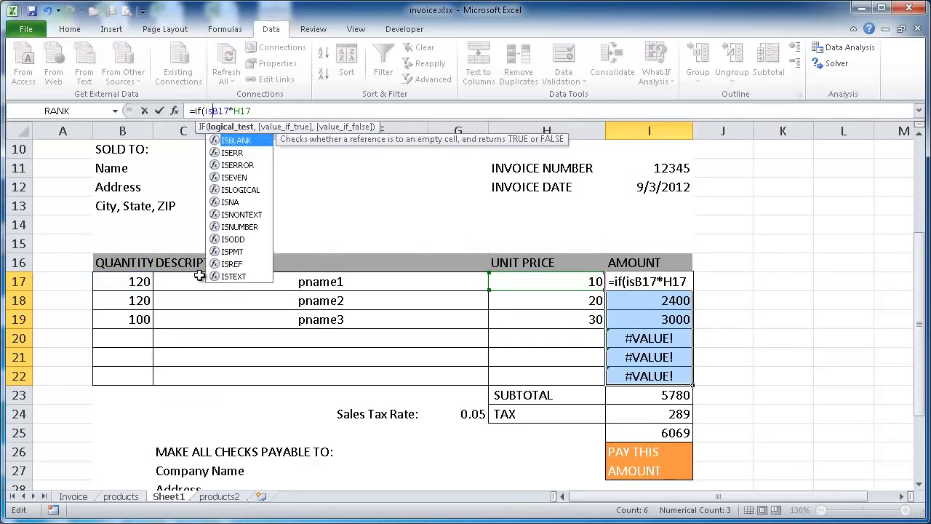
{"action": "type", "text": "k("}
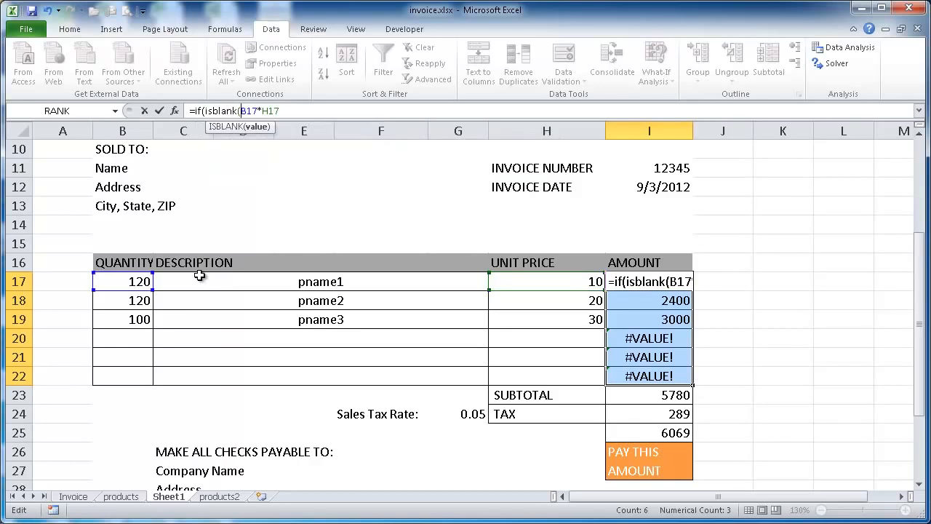
{"action": "left_click", "coordinate": [122, 284]}
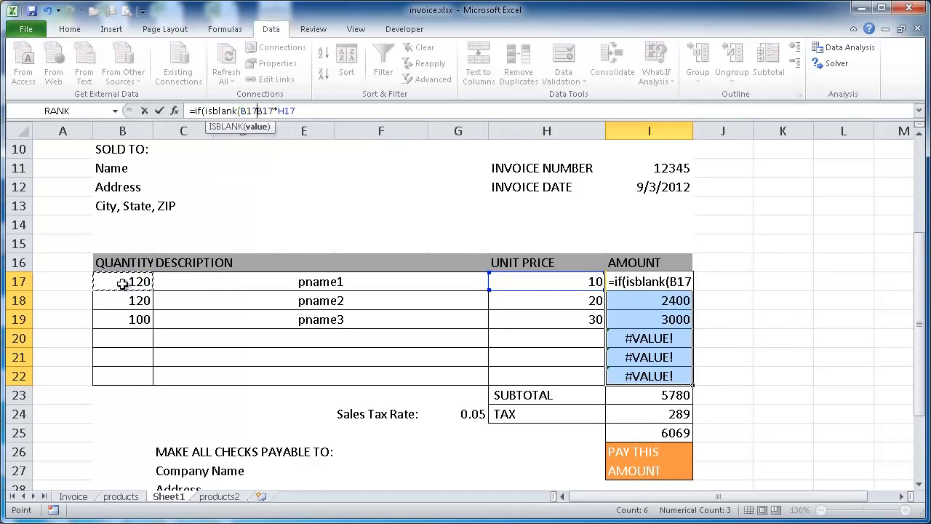
{"action": "type", "text": "),"}
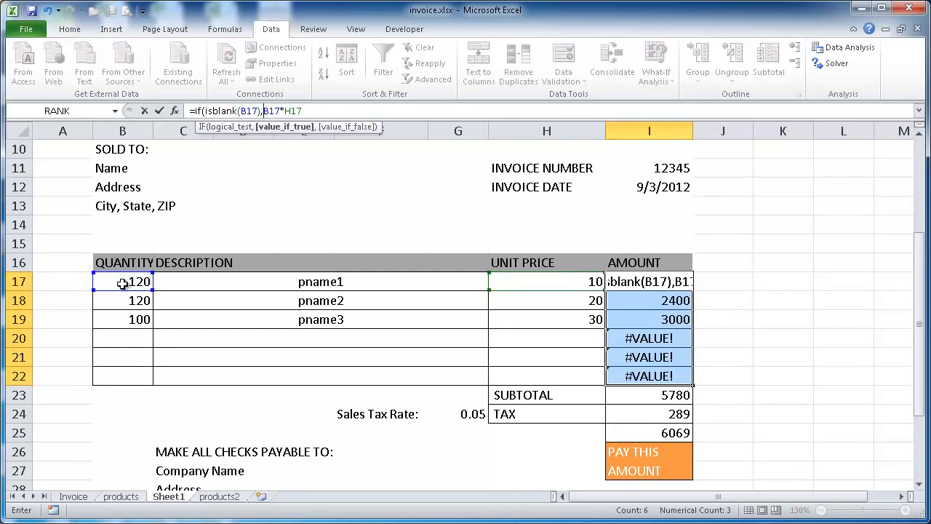
{"action": "type", "text": "\"\""}
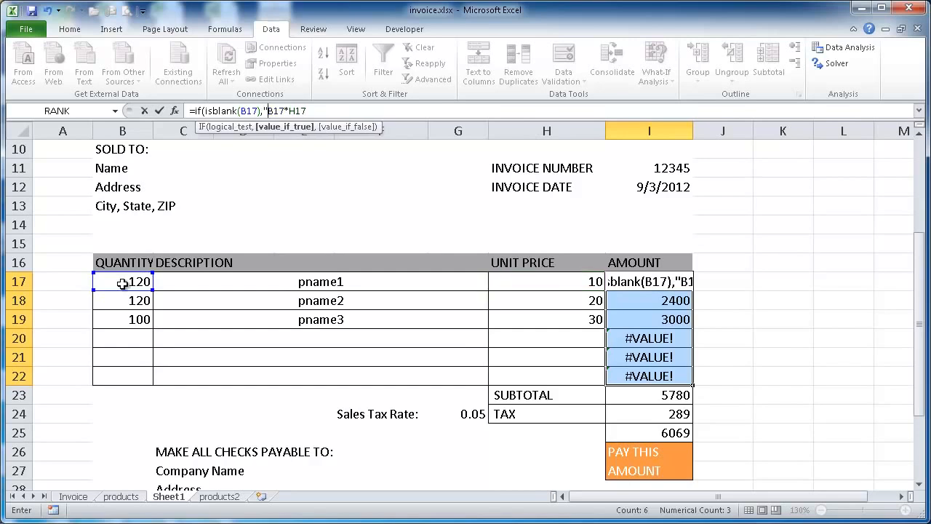
{"action": "type", "text": ","}
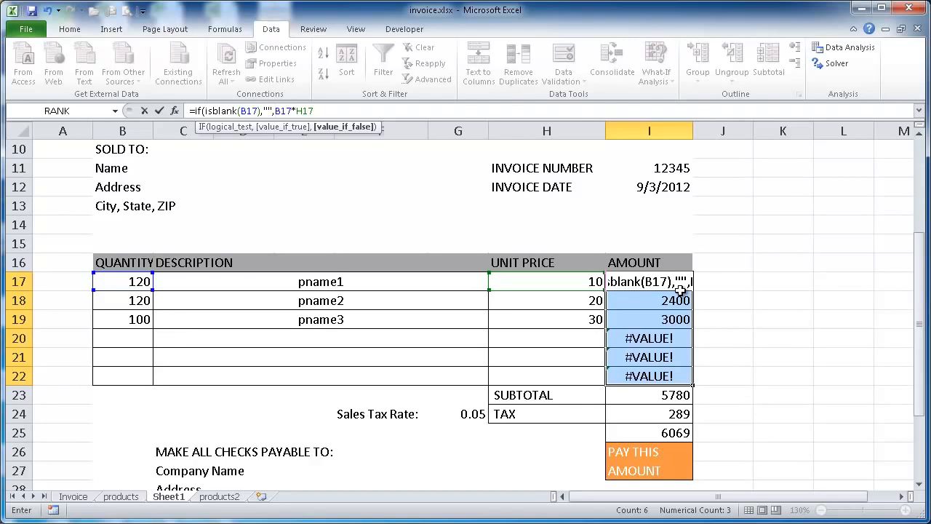
Complete the amount formula as =IF(ISBLANK(B17),"",B17*H17), accept the proposed closing parenthesis, and apply it to I17:I22
{"action": "key", "text": "Return"}
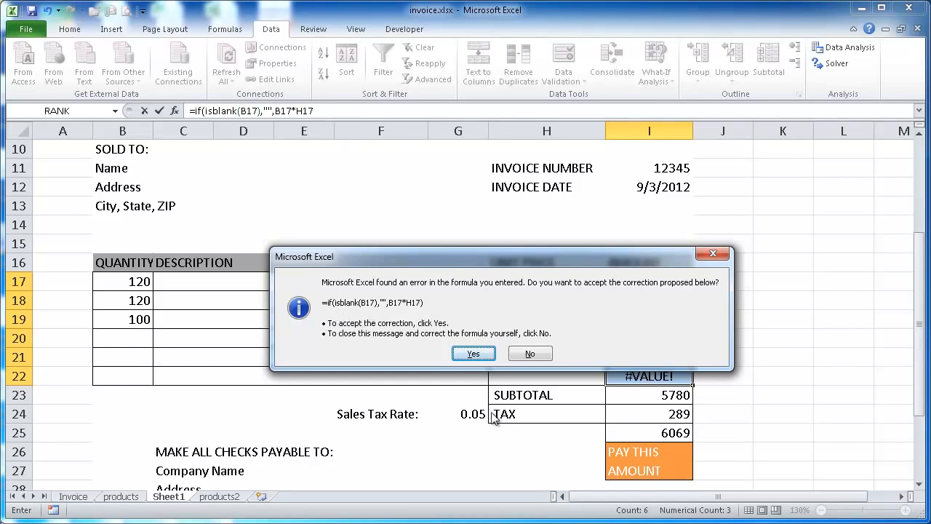
{"action": "left_click", "coordinate": [473, 354]}
{"action": "left_click", "coordinate": [681, 339]}
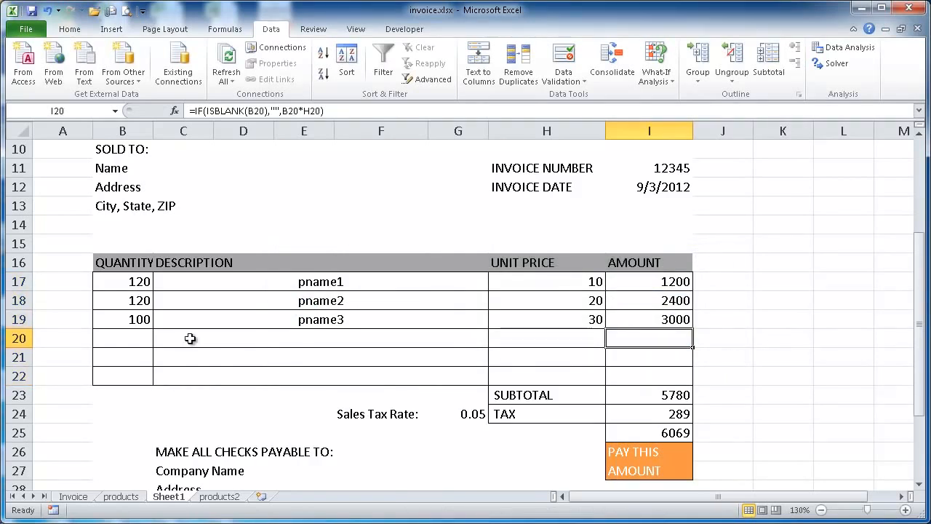
{"action": "left_click", "coordinate": [248, 339]}
{"action": "scroll", "coordinate": [803, 306], "scroll_direction": "down", "scroll_amount": 4}
{"action": "scroll", "coordinate": [802, 304], "scroll_direction": "up", "scroll_amount": 7}
{"action": "scroll", "coordinate": [801, 304], "scroll_direction": "down", "scroll_amount": 4}
{"action": "scroll", "coordinate": [801, 303], "scroll_direction": "up", "scroll_amount": 3}
Replace the fixed subtotal in I23 with the formula =SUM(I17:I22)
{"action": "scroll", "coordinate": [801, 303], "scroll_direction": "down", "scroll_amount": 3}
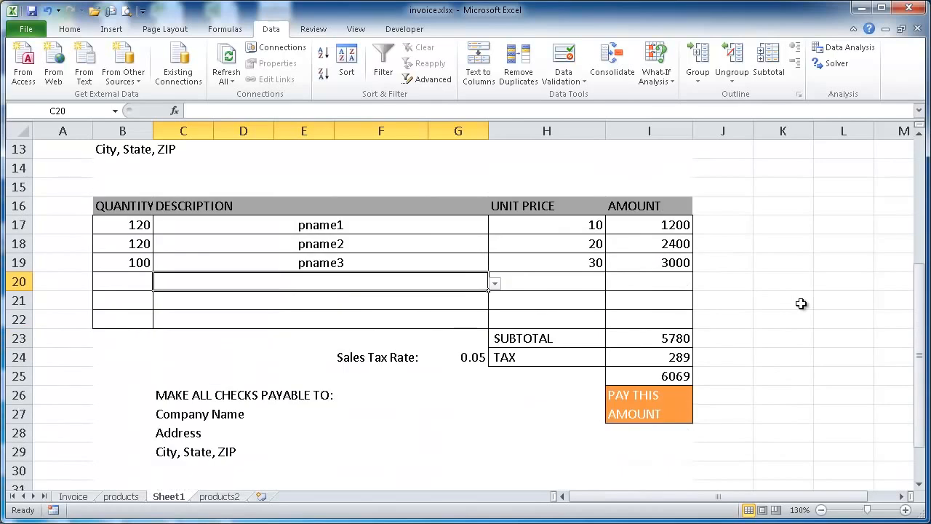
{"action": "left_click", "coordinate": [636, 339]}
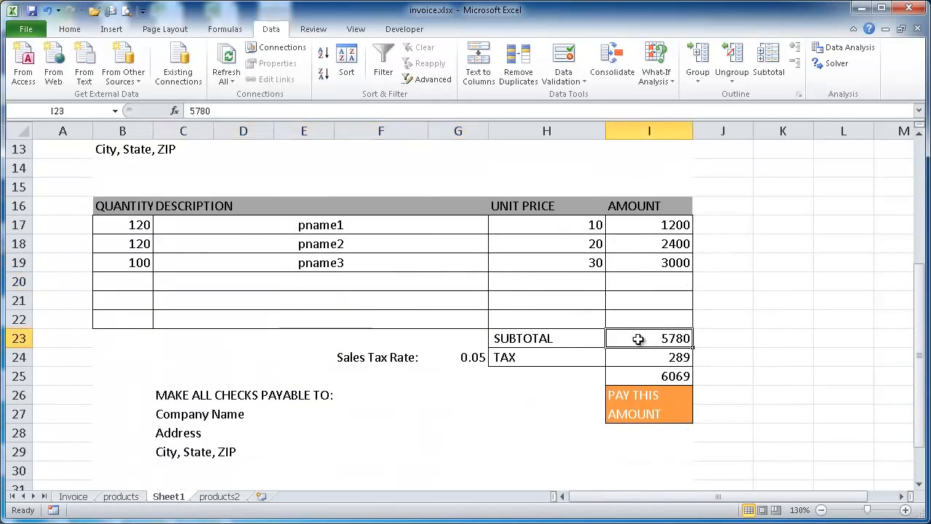
{"action": "left_click_drag", "start_coordinate": [225, 111], "coordinate": [148, 112]}
{"action": "type", "text": "=sum"}
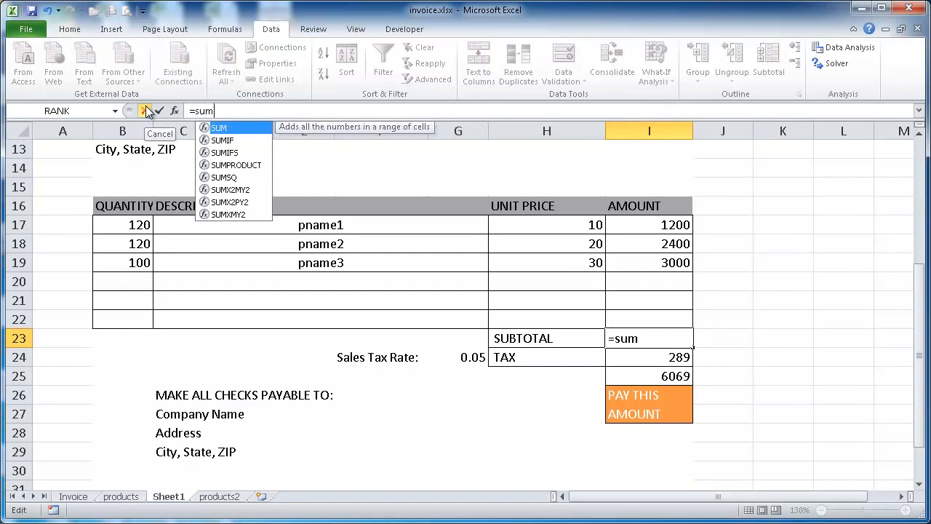
{"action": "left_click_drag", "start_coordinate": [644, 223], "coordinate": [650, 317]}
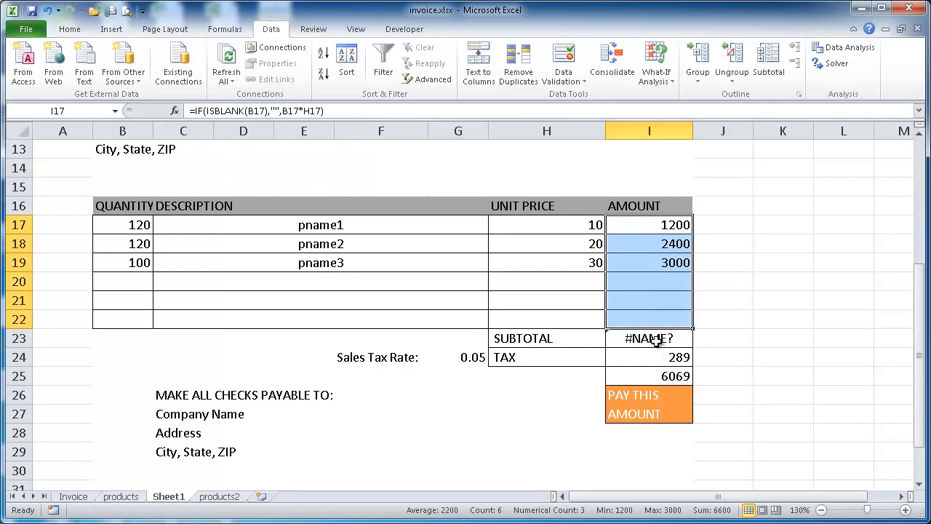
{"action": "left_click", "coordinate": [654, 339]}
{"action": "left_click", "coordinate": [230, 112]}
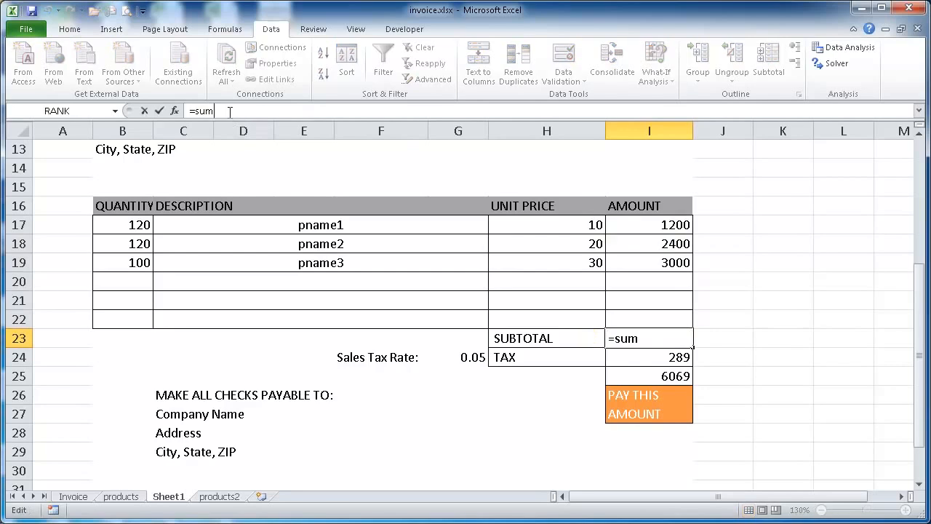
{"action": "type", "text": "("}
{"action": "left_click_drag", "start_coordinate": [673, 223], "coordinate": [660, 313]}
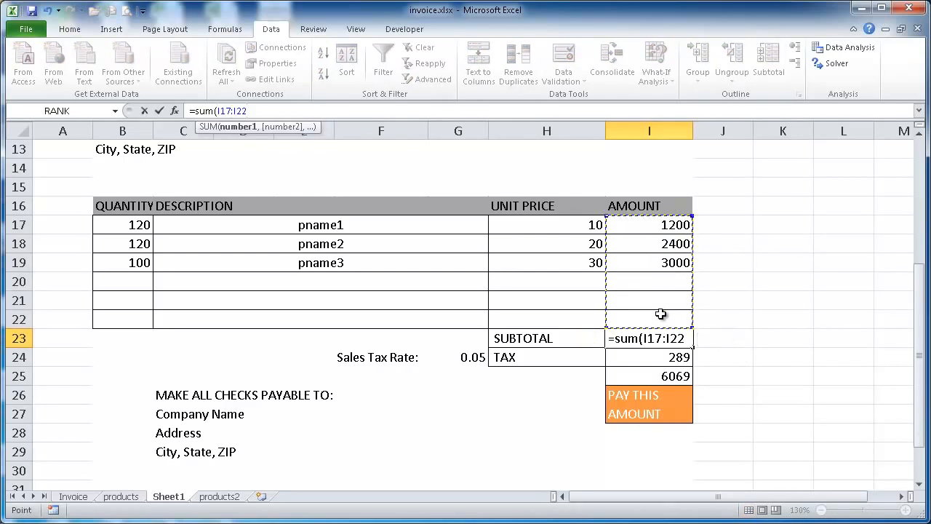
{"action": "type", "text": ")"}
{"action": "key", "text": "Return"}
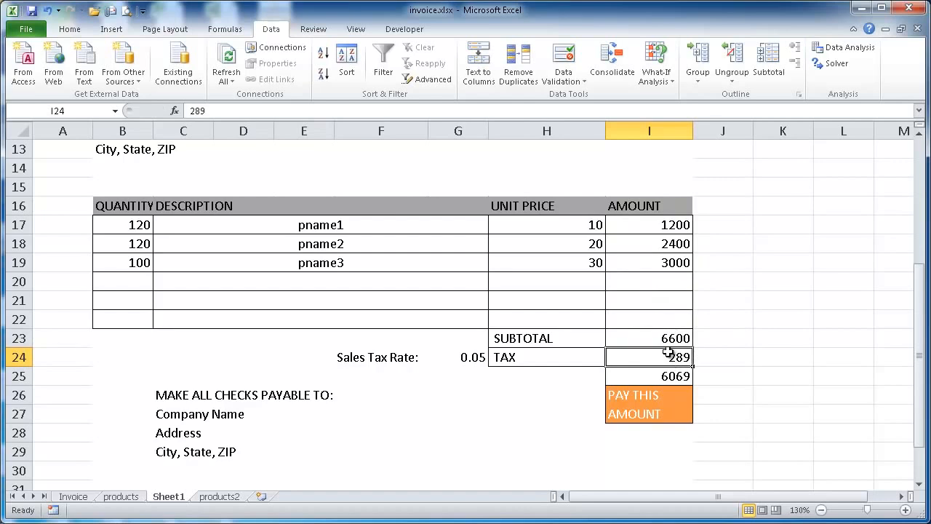
Replace the fixed tax in I24 with the formula =I23*G24, multiplying the subtotal by the sales tax rate
{"action": "double_click", "coordinate": [197, 111]}
{"action": "type", "text": "="}
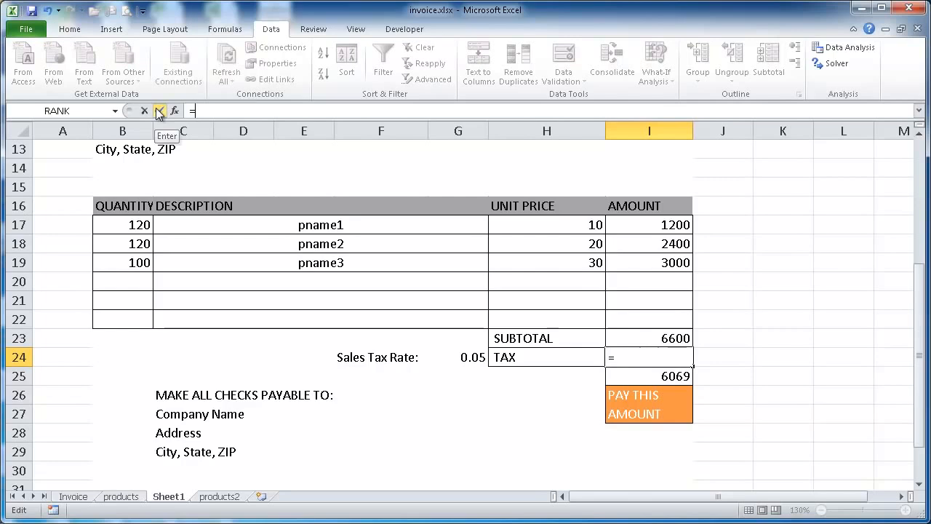
{"action": "left_click", "coordinate": [649, 338]}
{"action": "type", "text": "*"}
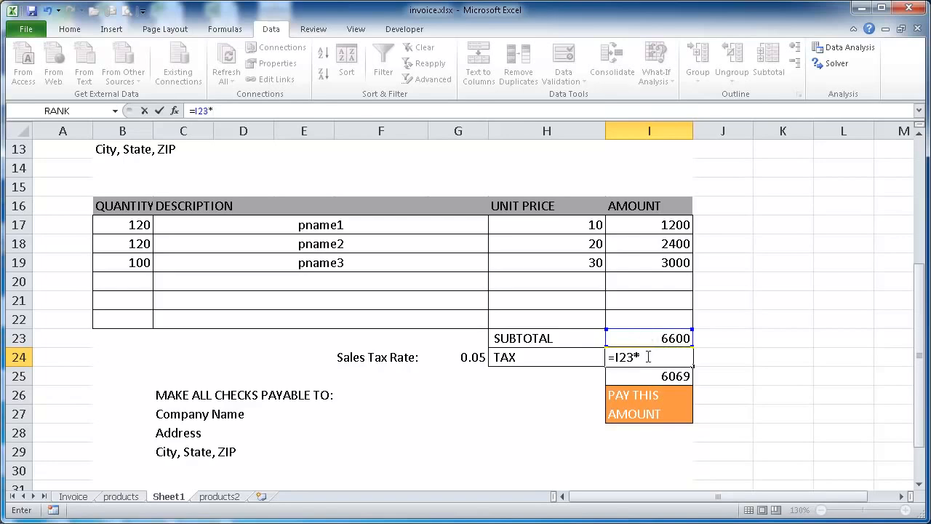
{"action": "left_click", "coordinate": [461, 357]}
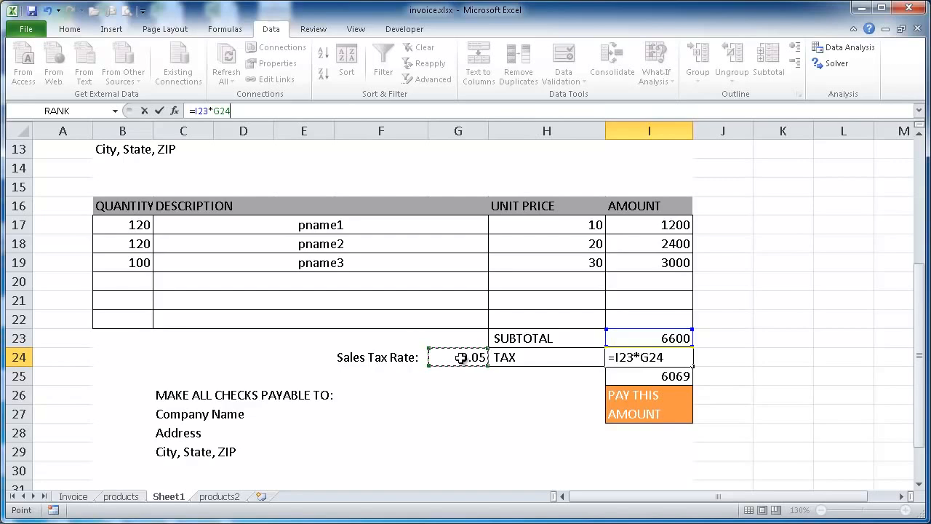
{"action": "key", "text": "Return"}
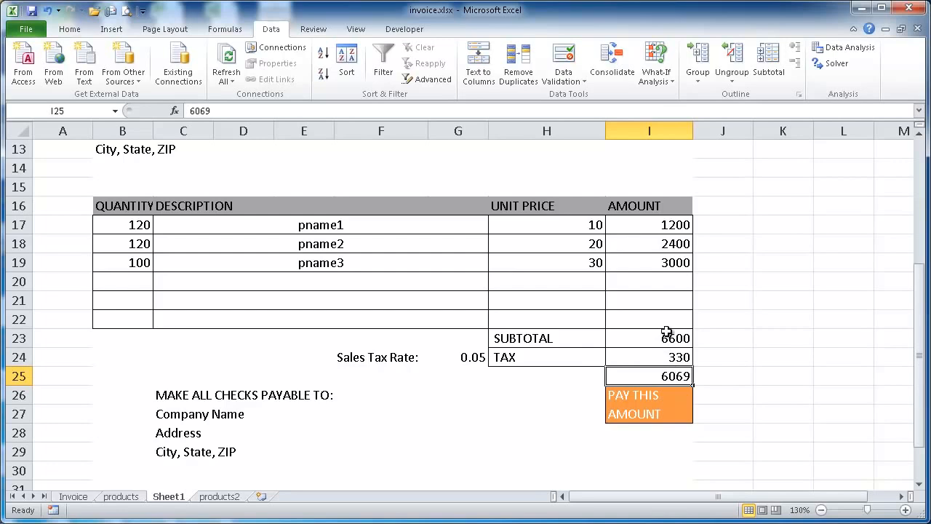
Replace the fixed total in I25 with the formula =SUM(I23:I24), adding subtotal and tax
{"action": "double_click", "coordinate": [245, 115]}
{"action": "type", "text": "="}
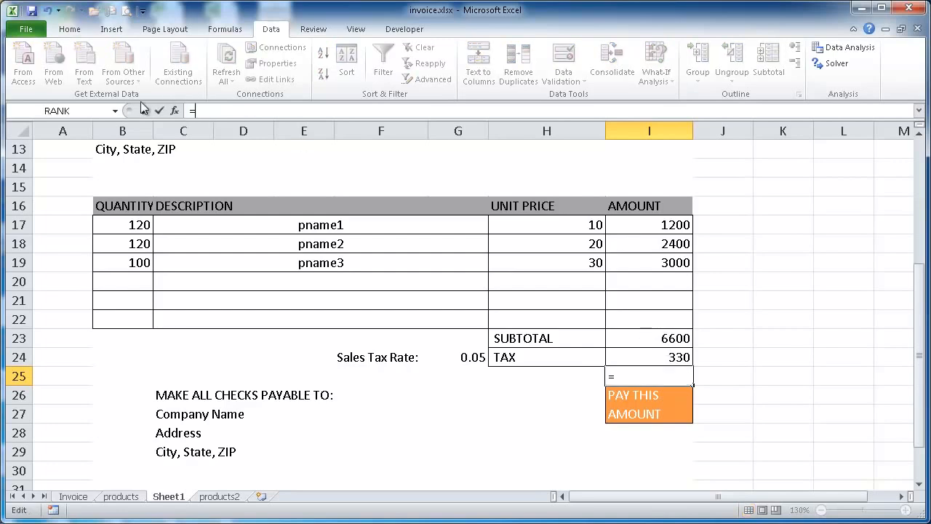
{"action": "type", "text": "sum("}
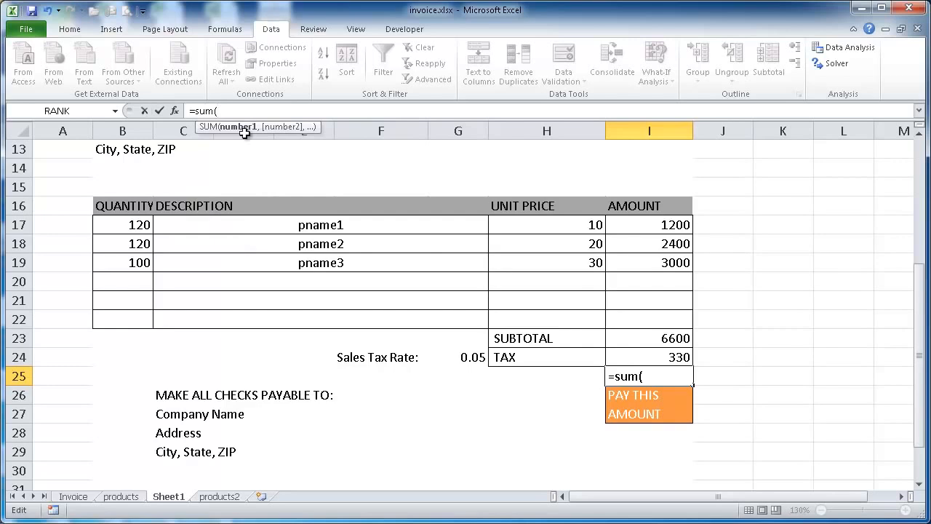
{"action": "left_click_drag", "start_coordinate": [638, 335], "coordinate": [644, 357]}
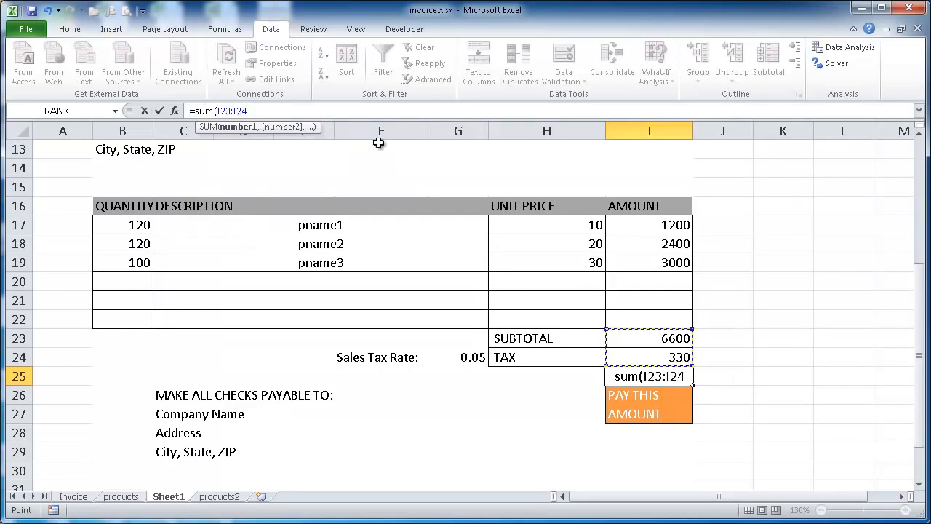
{"action": "type", "text": ")"}
{"action": "key", "text": "Return"}
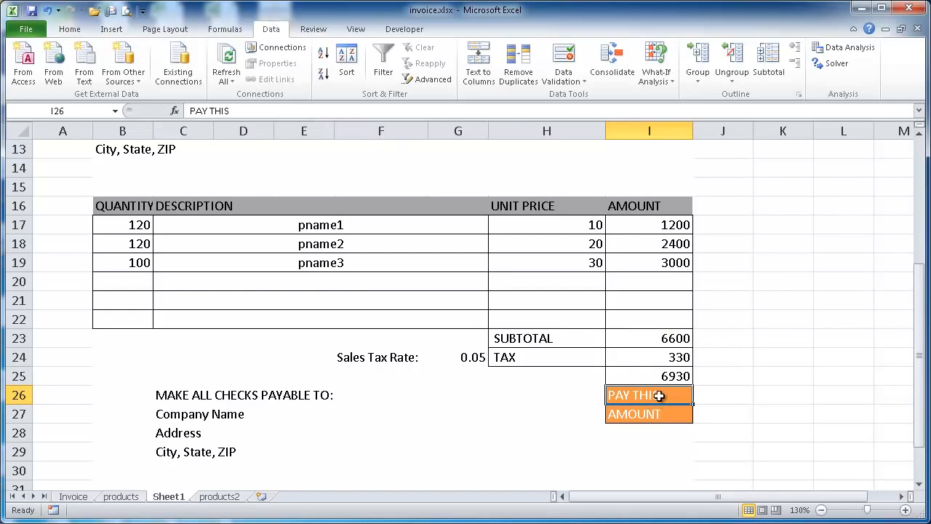
Center the PAY THIS AMOUNT label in cells I26:I27 horizontally
{"action": "left_click_drag", "start_coordinate": [658, 395], "coordinate": [657, 414]}
{"action": "left_click", "coordinate": [70, 32]}
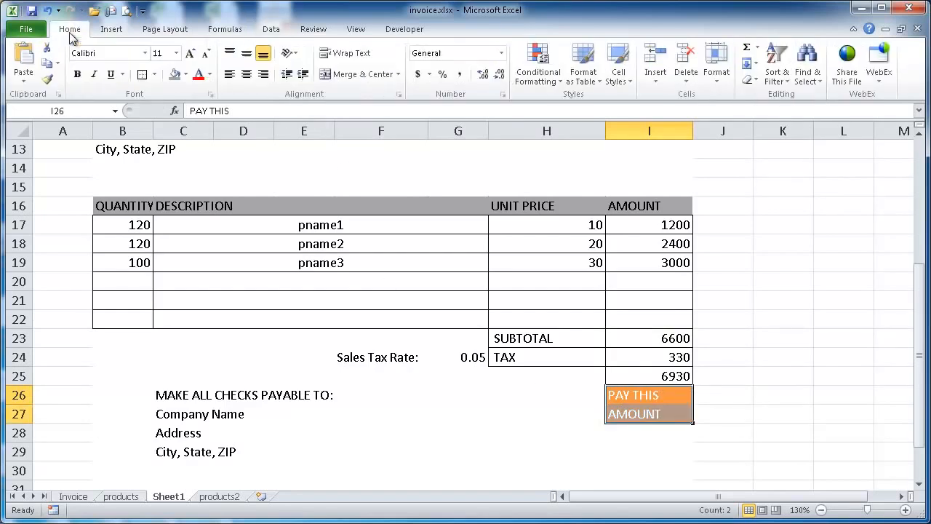
{"action": "left_click", "coordinate": [246, 74]}
{"action": "left_click", "coordinate": [832, 318]}
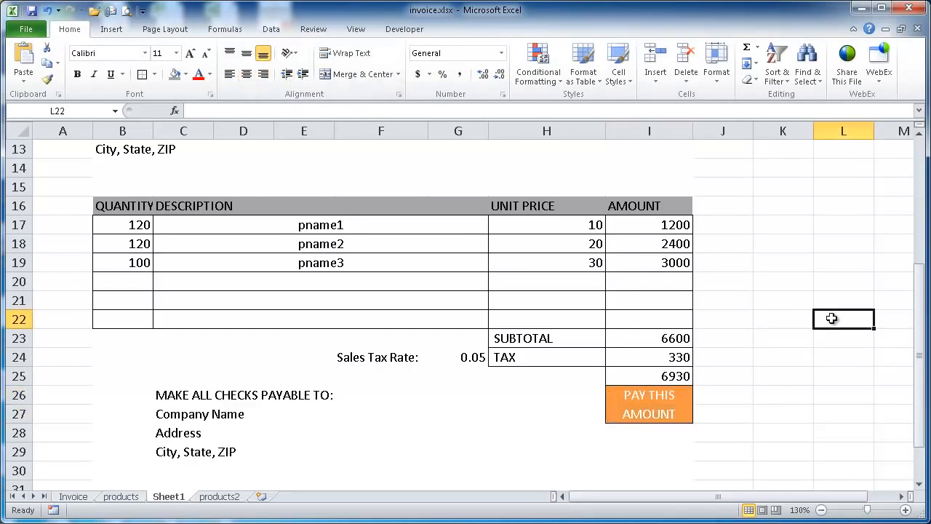
Fill invoice row 20 with the description pname1 from its drop-down list and a quantity of 1
{"action": "left_click_drag", "start_coordinate": [921, 306], "coordinate": [920, 274]}
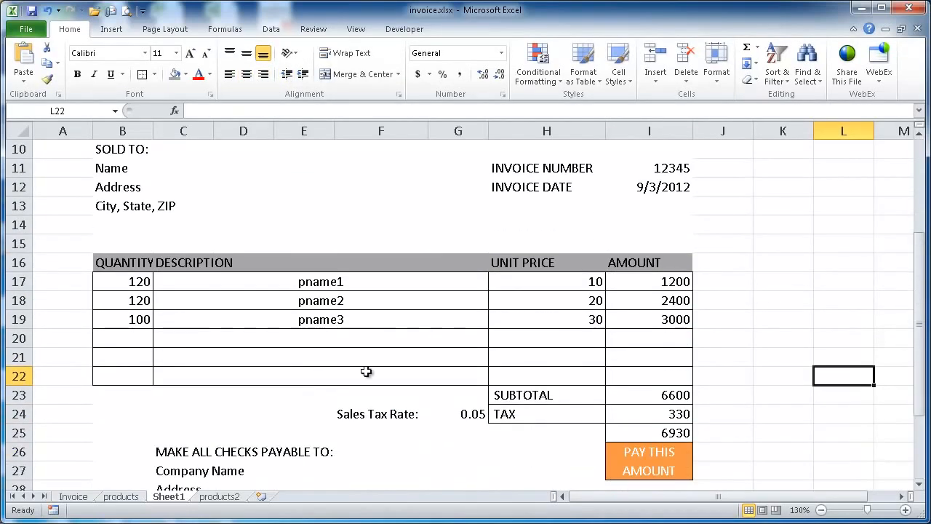
{"action": "left_click", "coordinate": [336, 339]}
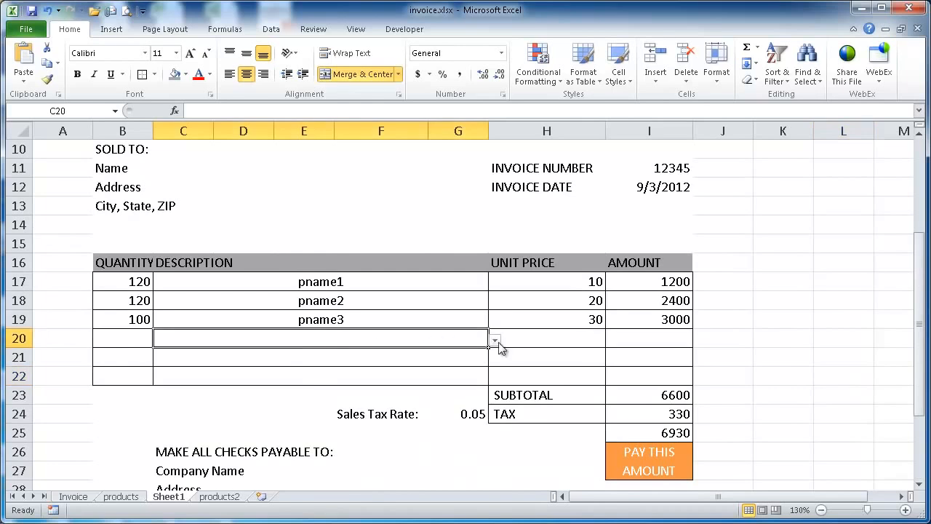
{"action": "left_click", "coordinate": [496, 340]}
{"action": "left_click", "coordinate": [298, 356]}
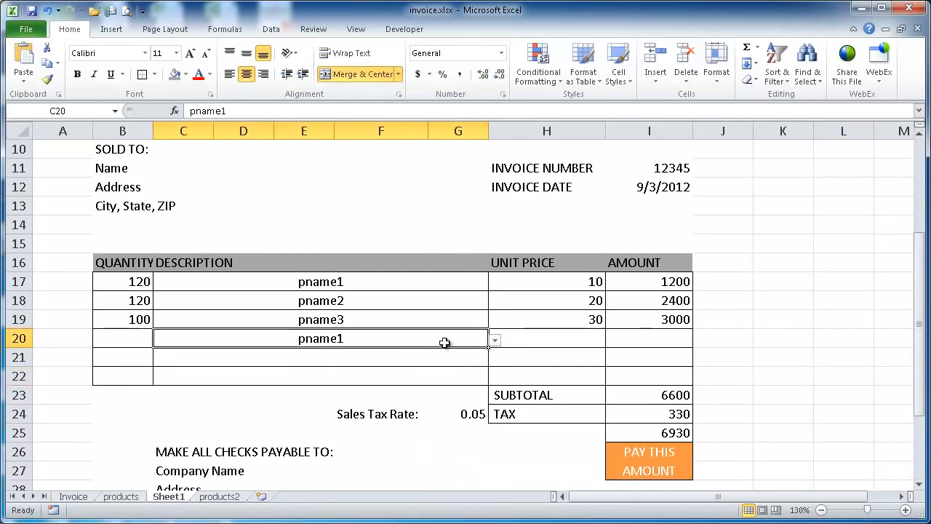
{"action": "left_click", "coordinate": [134, 337]}
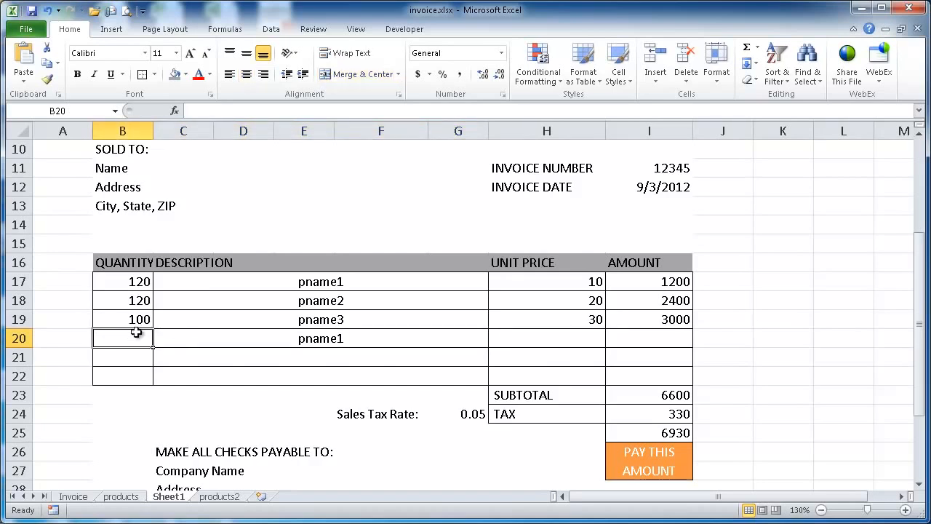
{"action": "type", "text": "1"}
{"action": "key", "text": "Return"}
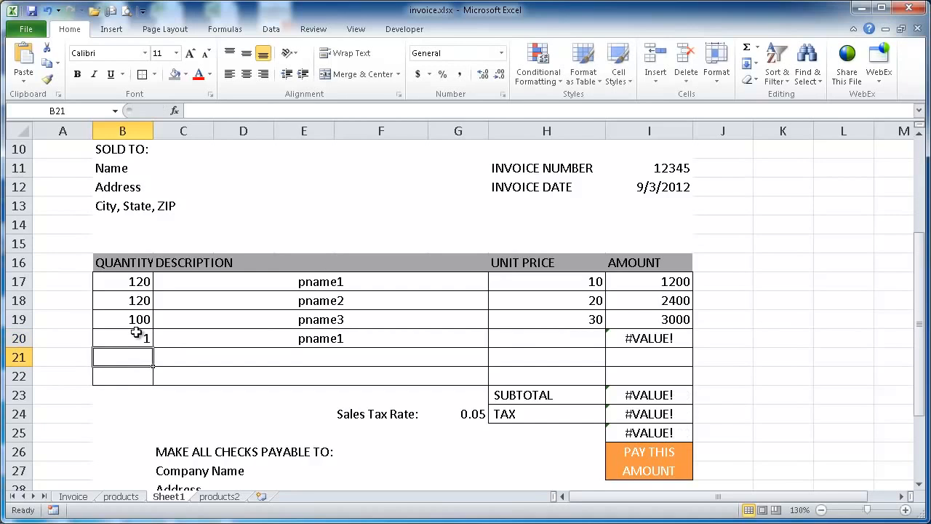
Compare the lookup ranges in the unit price formulas of H20, H17 and H18 with the product rows on products2
{"action": "left_click", "coordinate": [576, 338]}
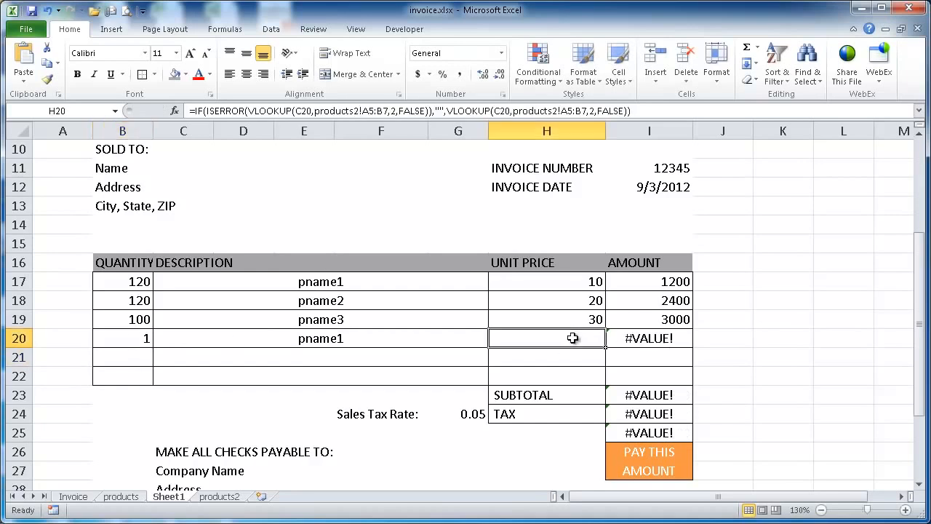
{"action": "left_click", "coordinate": [547, 280]}
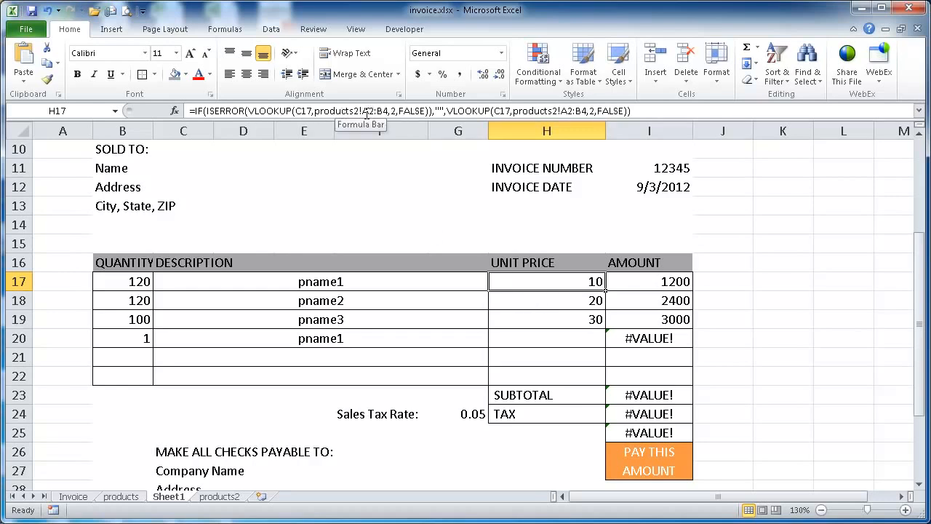
{"action": "left_click", "coordinate": [232, 498]}
{"action": "left_click_drag", "start_coordinate": [77, 168], "coordinate": [80, 200]}
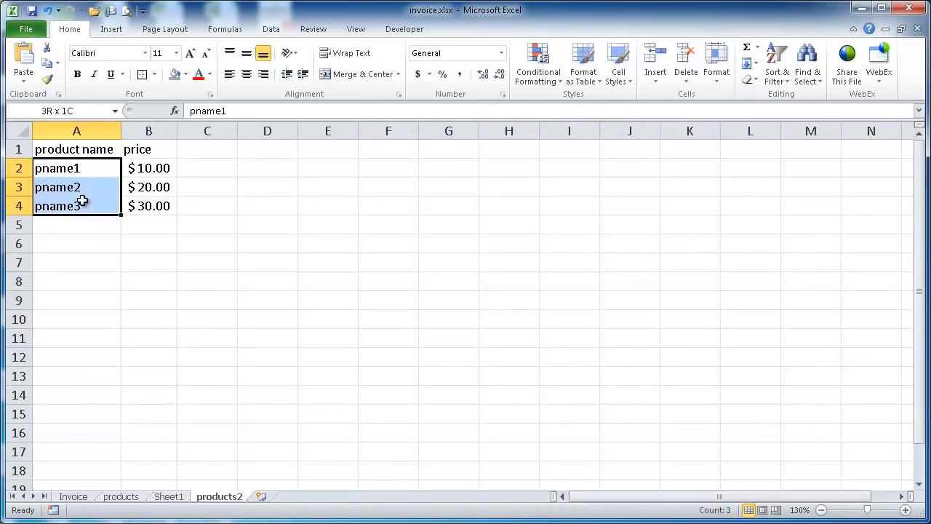
{"action": "left_click", "coordinate": [167, 496]}
{"action": "left_click", "coordinate": [530, 299]}
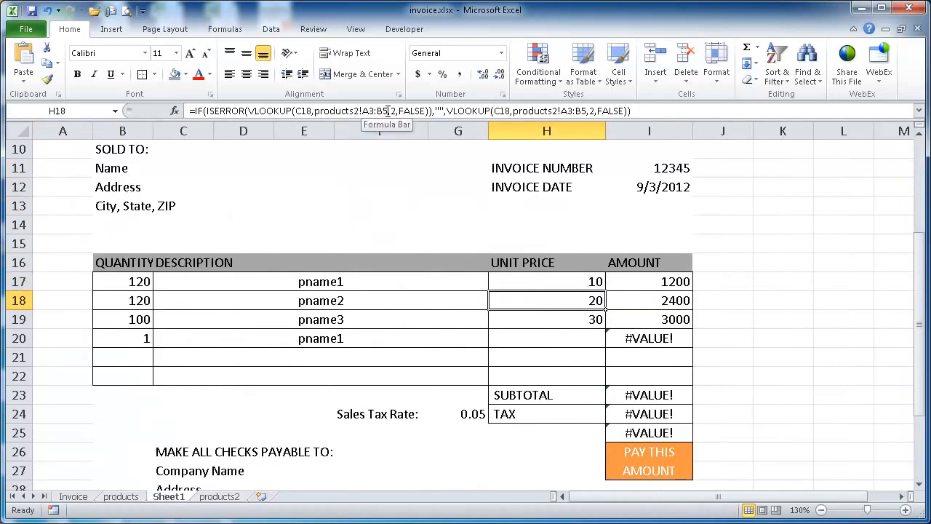
{"action": "left_click", "coordinate": [217, 498]}
{"action": "left_click_drag", "start_coordinate": [73, 187], "coordinate": [73, 227]}
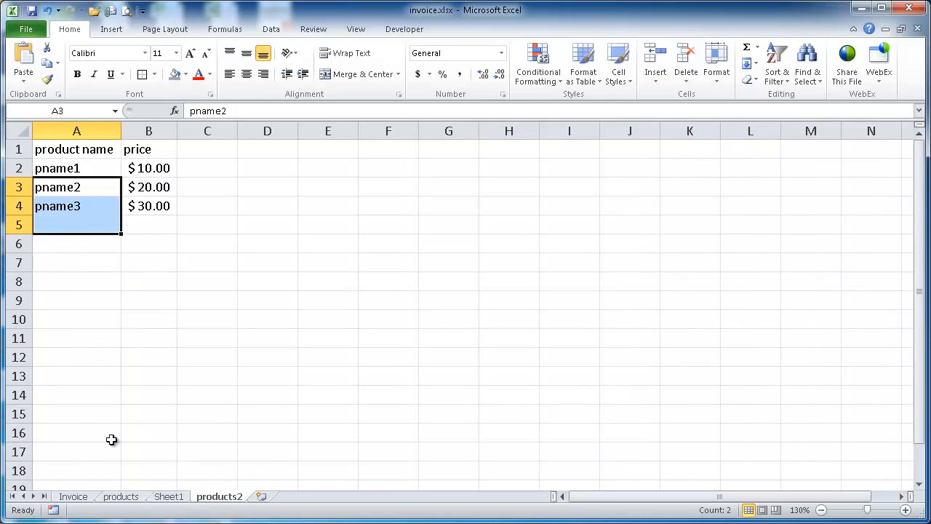
{"action": "left_click", "coordinate": [169, 497]}
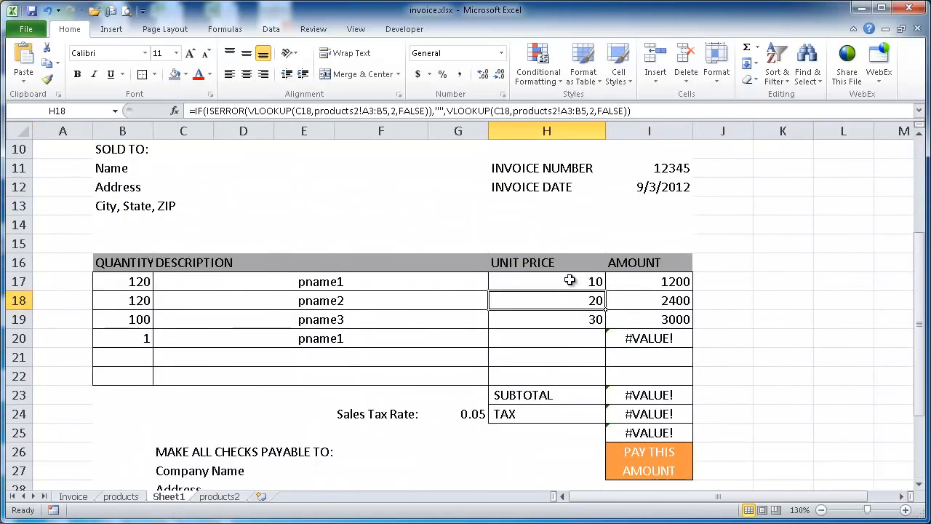
Make the products2 lookup range absolute as $A$2:$B$4 in both VLOOKUPs of the unit price formula in H17
{"action": "left_click", "coordinate": [595, 284]}
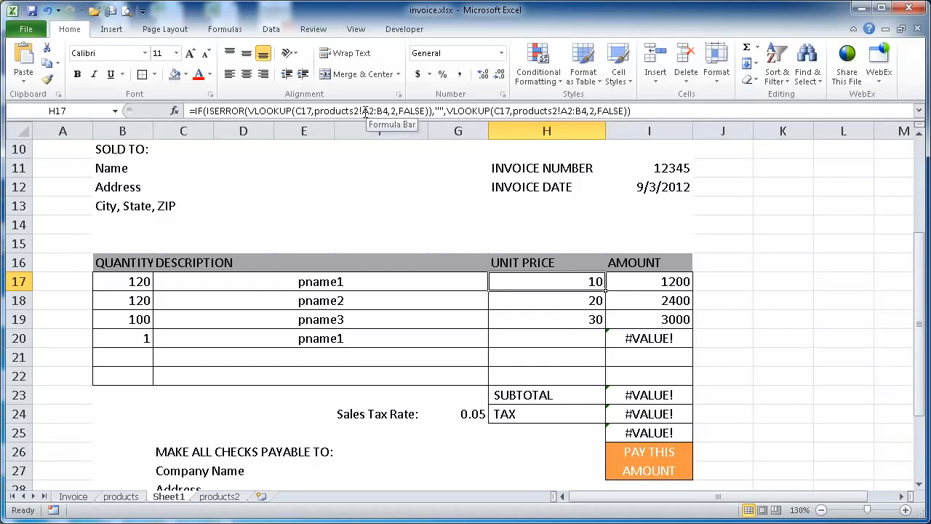
{"action": "left_click_drag", "start_coordinate": [360, 110], "coordinate": [391, 110]}
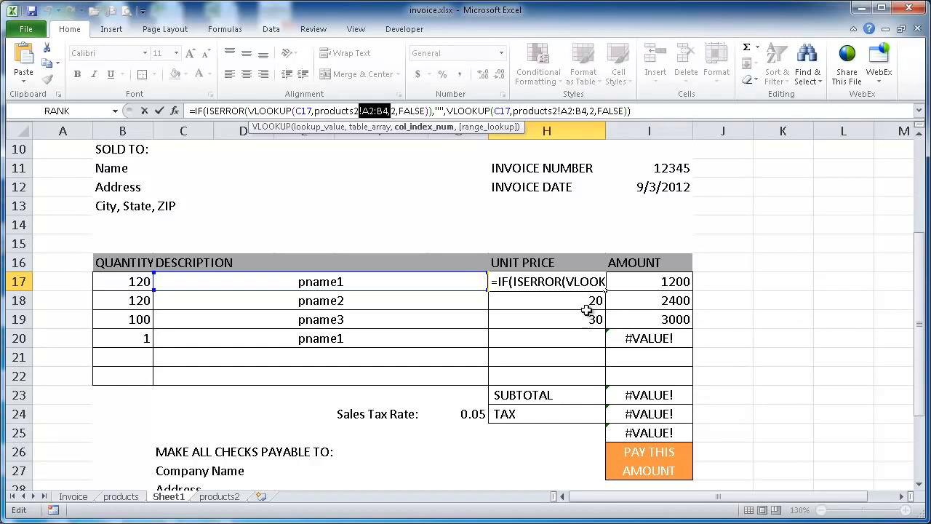
{"action": "left_click", "coordinate": [366, 111]}
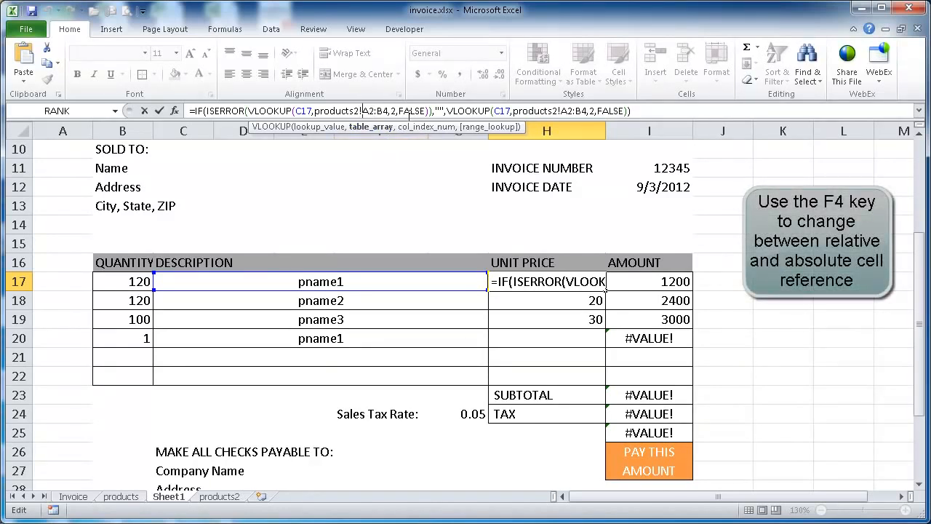
{"action": "key", "text": "F4"}
{"action": "left_click", "coordinate": [391, 110]}
{"action": "key", "text": "F4"}
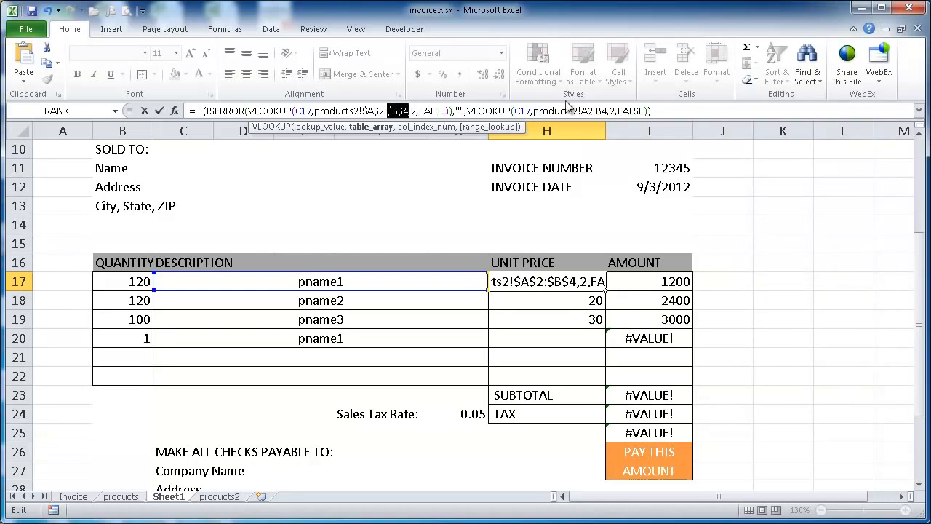
{"action": "left_click", "coordinate": [586, 111]}
{"action": "key", "text": "F4"}
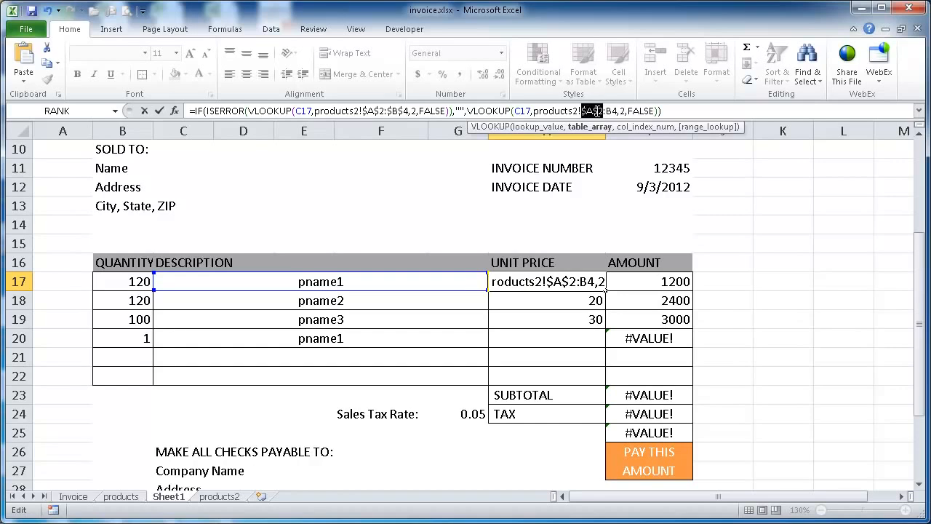
{"action": "left_click", "coordinate": [615, 110]}
{"action": "key", "text": "F4"}
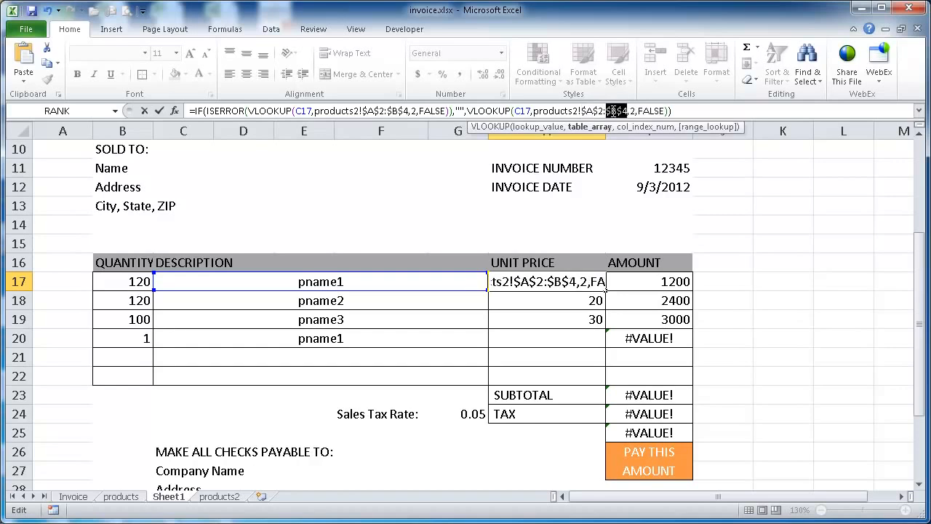
{"action": "key", "text": "ctrl+Return"}
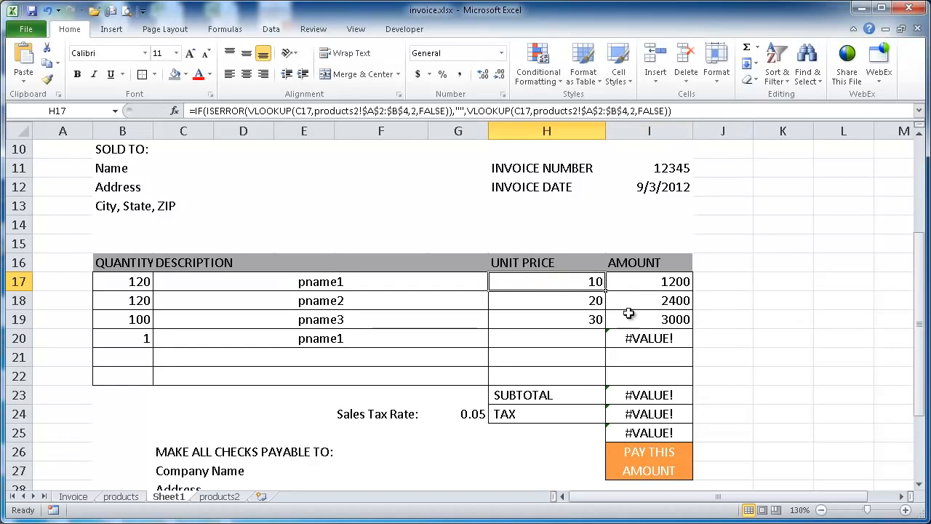
Copy the unit price formula from H17 down through H22 and check the copied formulas
{"action": "left_click_drag", "start_coordinate": [605, 289], "coordinate": [599, 381]}
{"action": "left_click", "coordinate": [588, 284]}
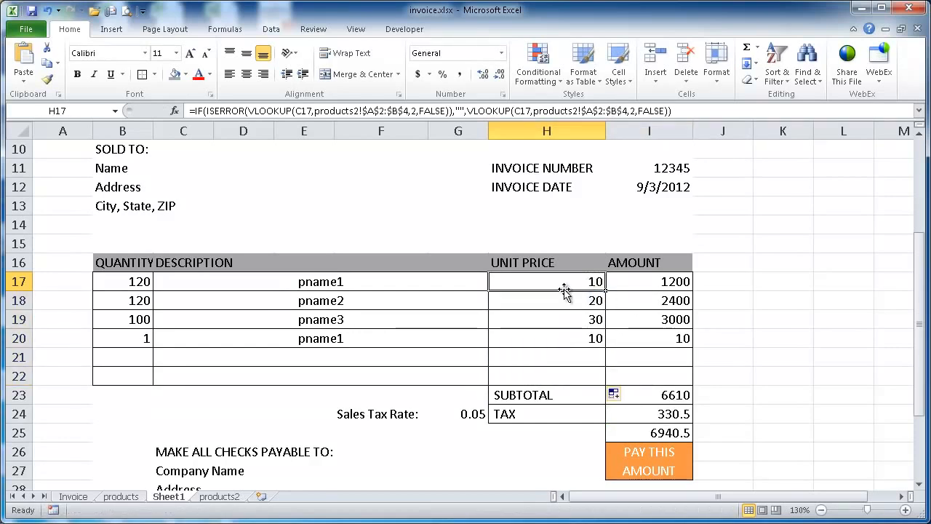
{"action": "left_click", "coordinate": [567, 299]}
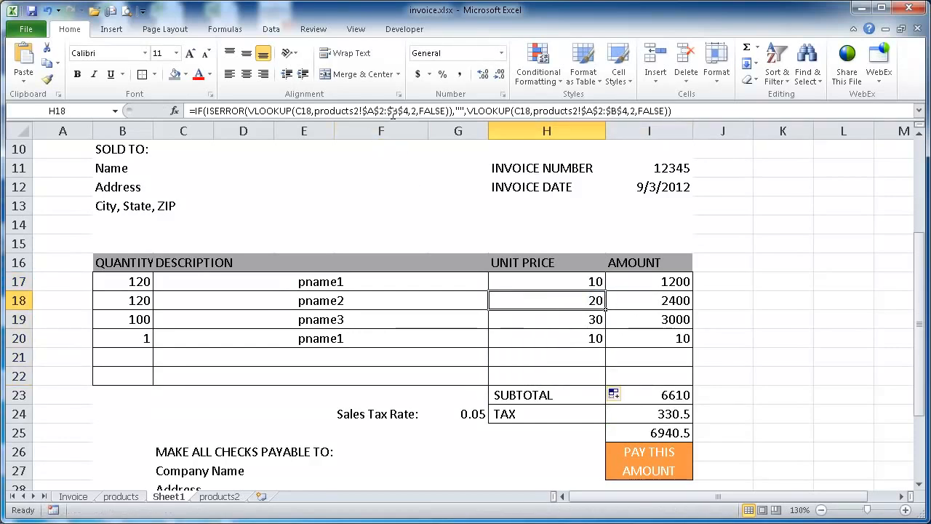
{"action": "left_click", "coordinate": [554, 317]}
{"action": "left_click", "coordinate": [564, 339]}
Examine the relative references in amounts I17:I20 and the absolute lookup range in the unit prices against A2:B4 on products2
{"action": "left_click", "coordinate": [652, 283]}
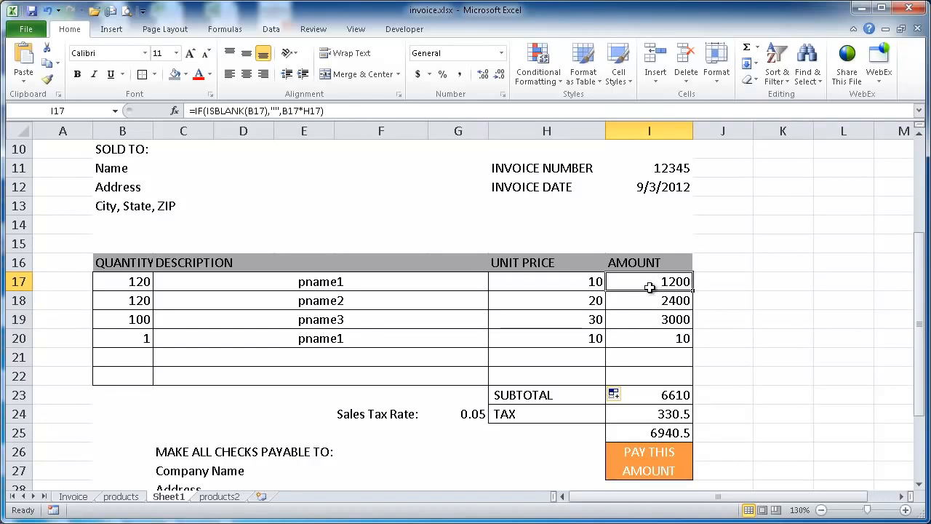
{"action": "left_click", "coordinate": [649, 305]}
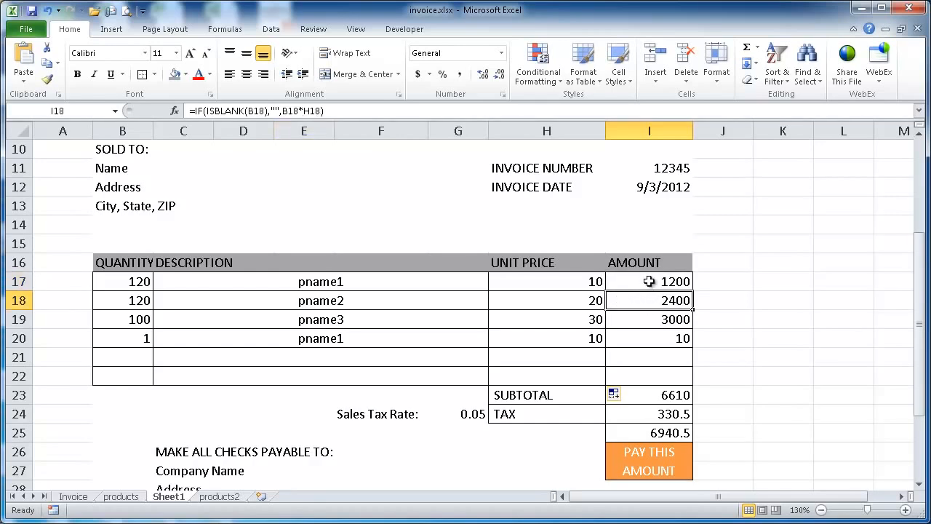
{"action": "left_click", "coordinate": [649, 283]}
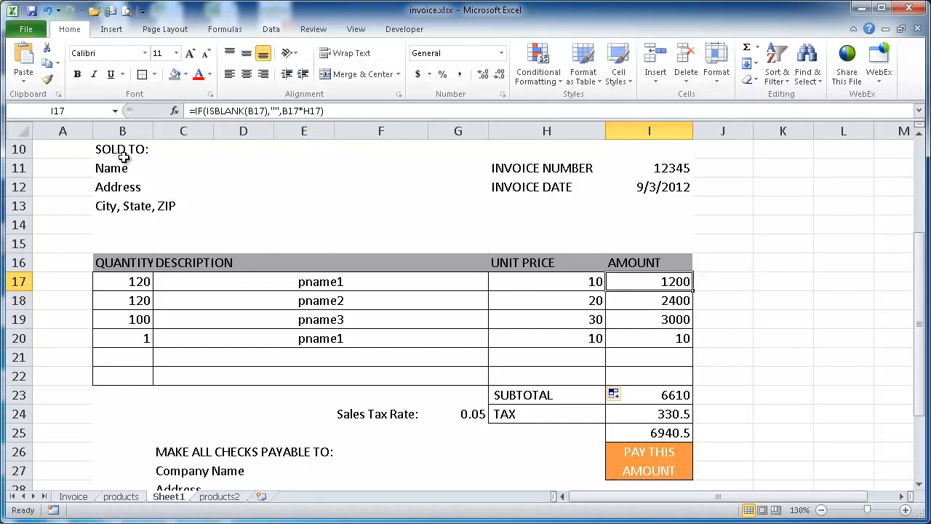
{"action": "left_click", "coordinate": [668, 300]}
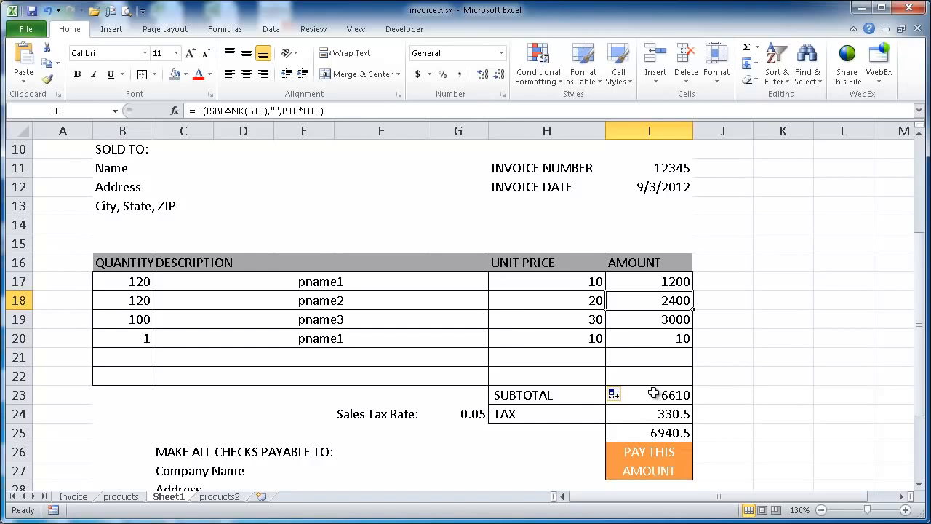
{"action": "left_click", "coordinate": [641, 323]}
{"action": "left_click", "coordinate": [659, 341]}
{"action": "left_click", "coordinate": [567, 288]}
{"action": "left_click", "coordinate": [557, 301]}
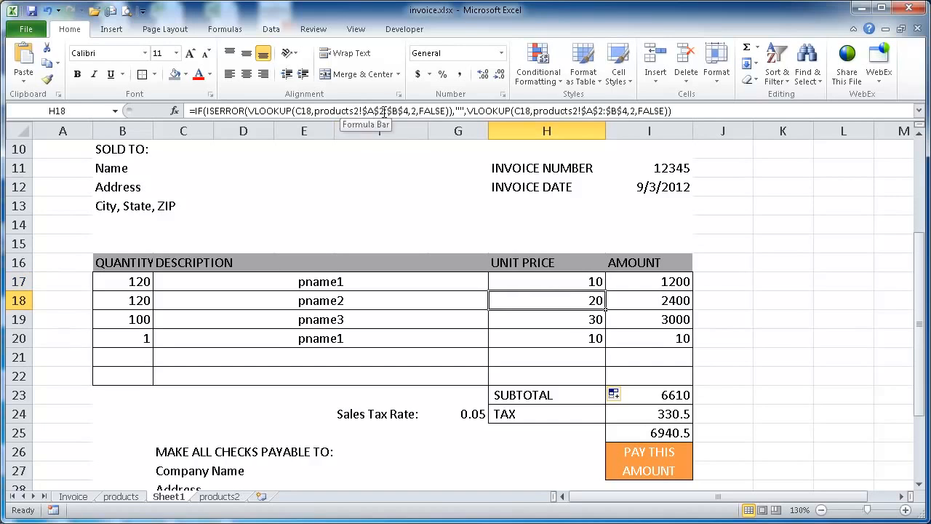
{"action": "left_click", "coordinate": [220, 497]}
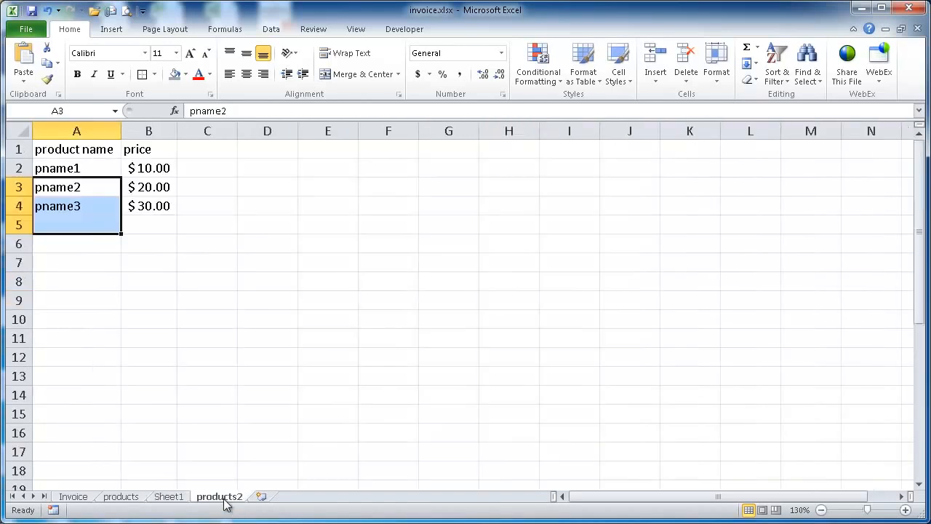
{"action": "left_click_drag", "start_coordinate": [86, 175], "coordinate": [149, 207]}
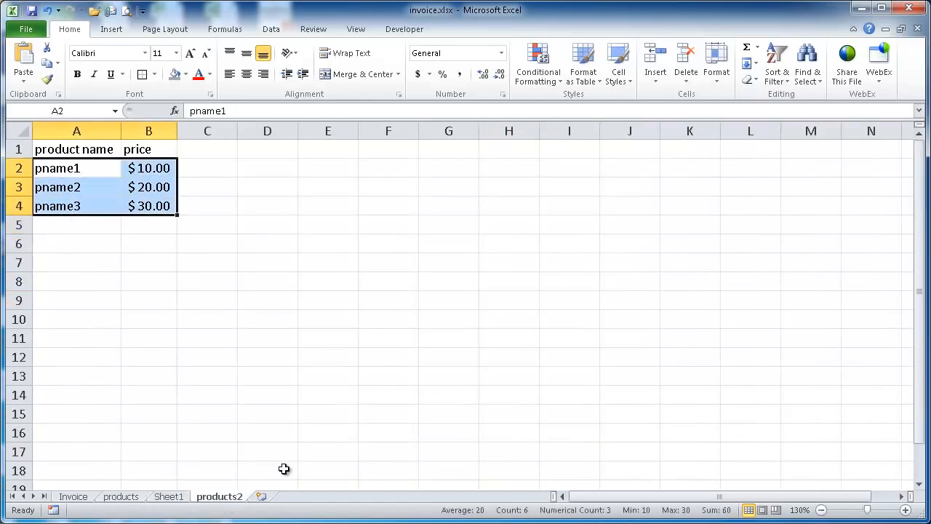
{"action": "left_click", "coordinate": [169, 497]}
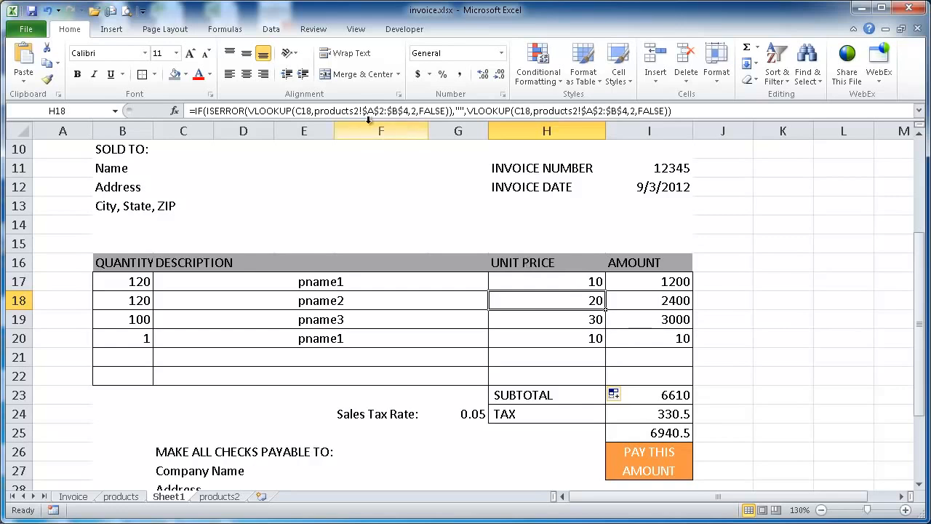
{"action": "left_click", "coordinate": [578, 324]}
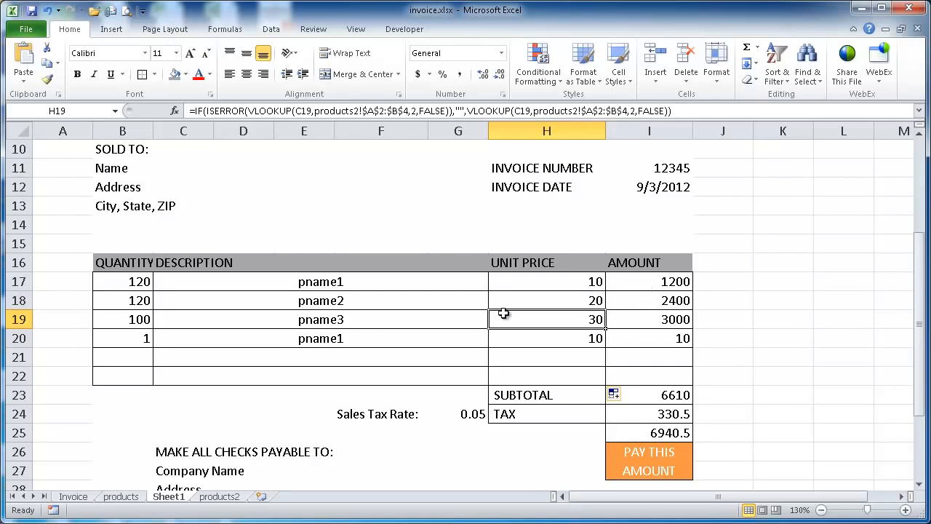
{"action": "left_click", "coordinate": [466, 342]}
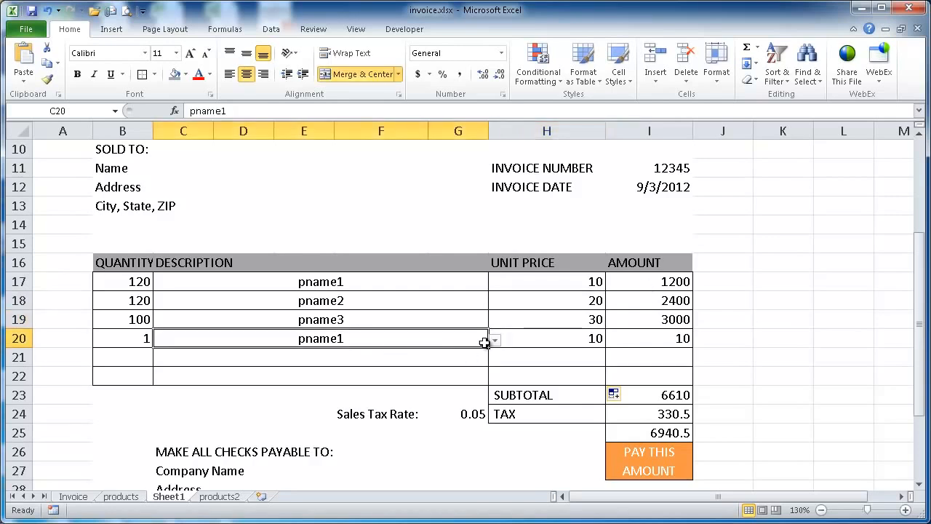
Check how Sheet1 fits the page in the print preview, and return to the worksheet
{"action": "left_click", "coordinate": [126, 13]}
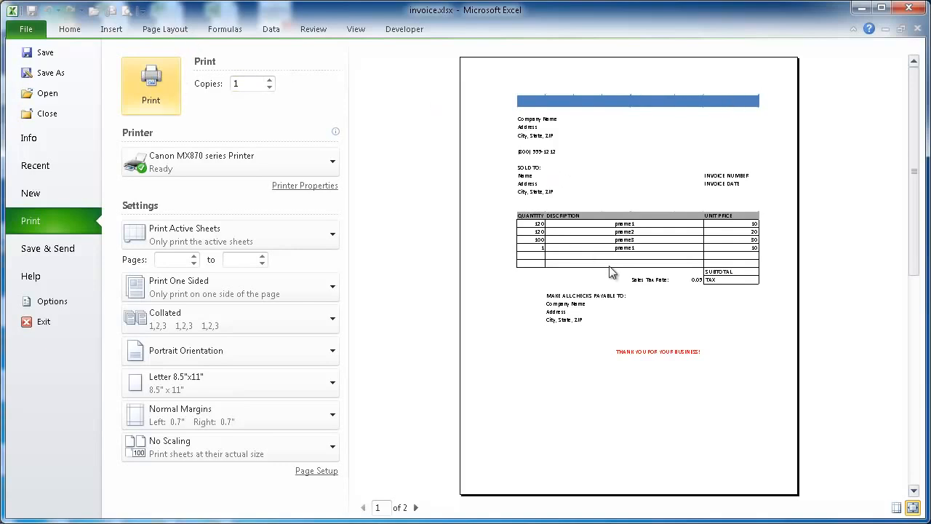
{"action": "left_click", "coordinate": [71, 29]}
{"action": "scroll", "coordinate": [697, 270], "scroll_direction": "up", "scroll_amount": 3}
{"action": "left_click", "coordinate": [635, 177]}
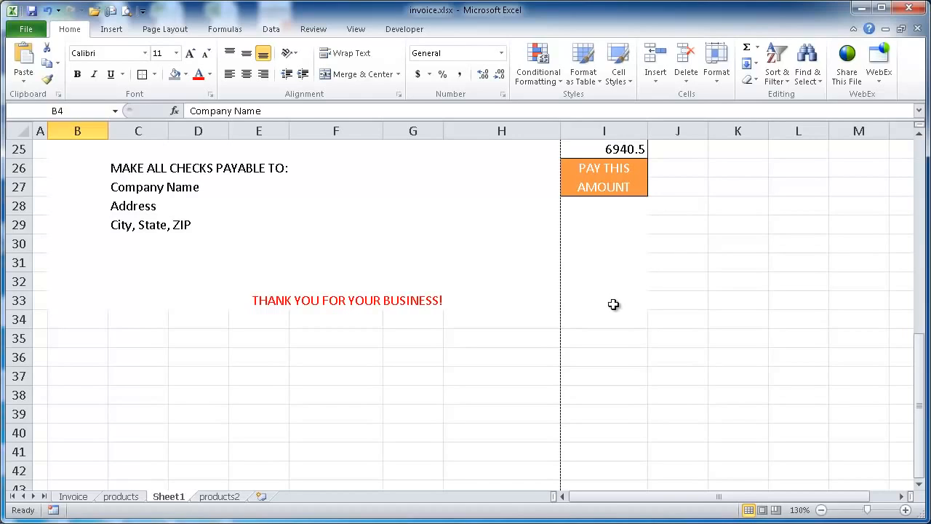
Set the print margins of the invoice sheet to Narrow, with 0.25" left and right, and return to the worksheet
{"action": "left_click_drag", "start_coordinate": [615, 304], "coordinate": [67, 160]}
{"action": "left_click", "coordinate": [29, 29]}
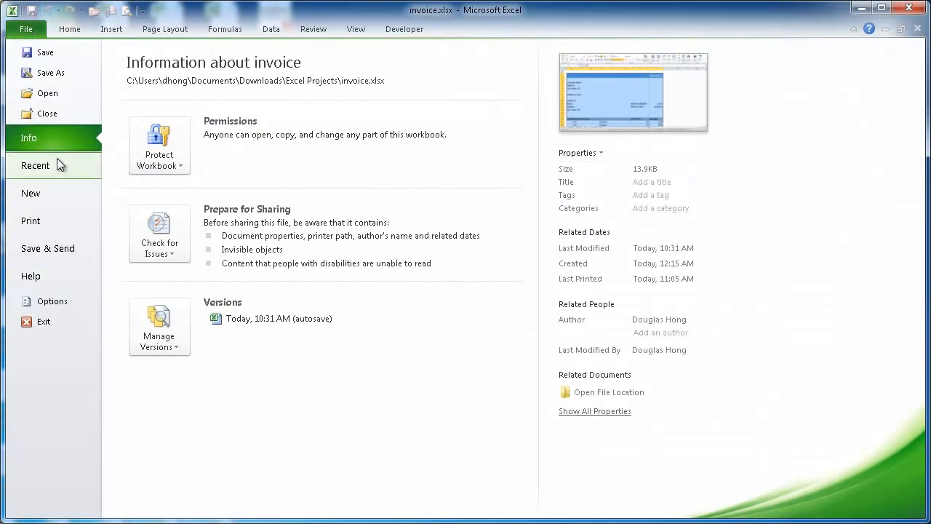
{"action": "left_click", "coordinate": [47, 222]}
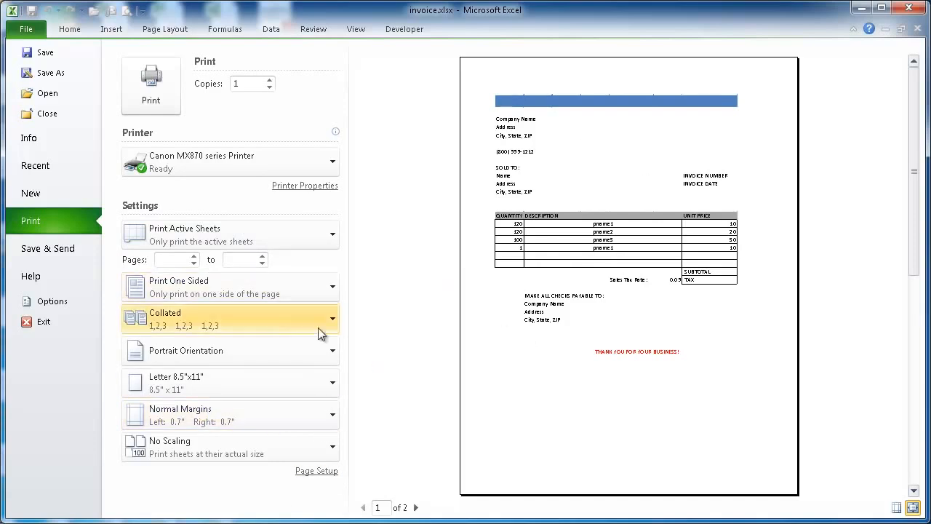
{"action": "left_click", "coordinate": [329, 422]}
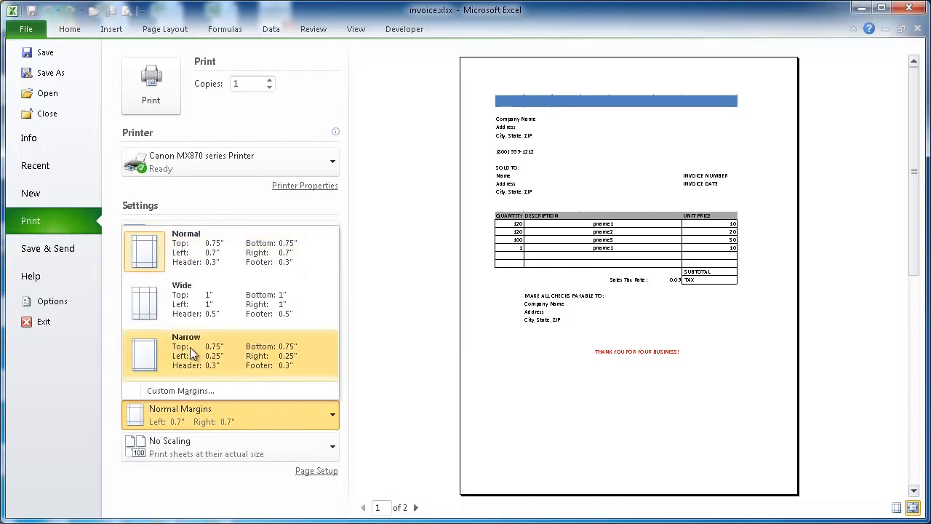
{"action": "left_click", "coordinate": [215, 355]}
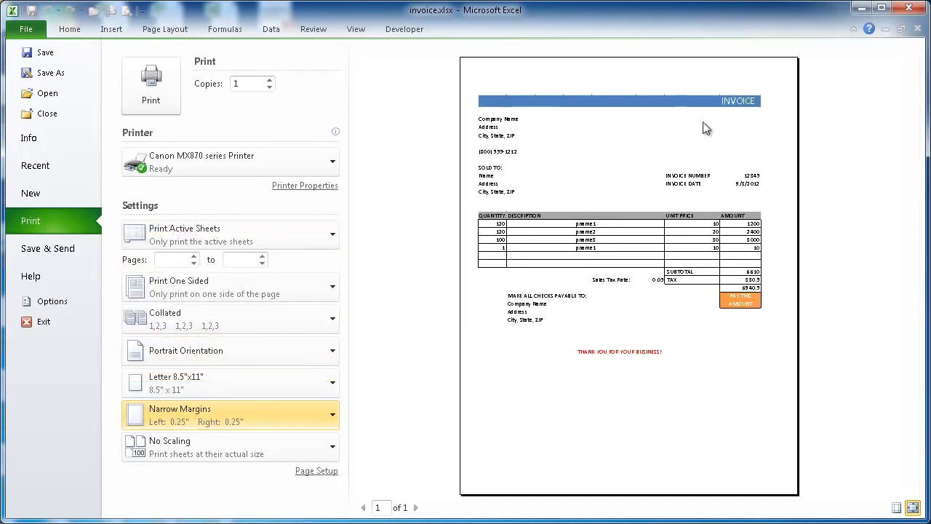
{"action": "left_click", "coordinate": [78, 31]}
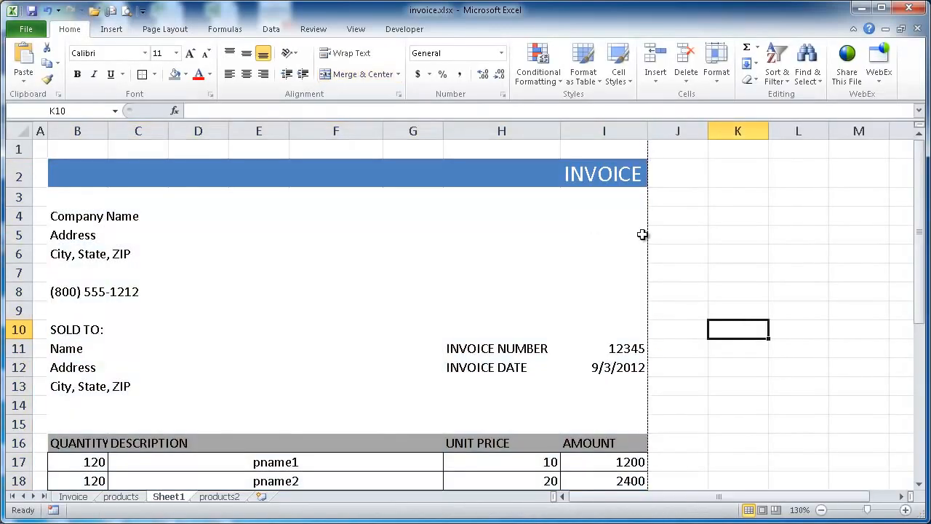
Review the finished invoice from header to footer on Sheet1 and its page layout in the print preview
{"action": "scroll", "coordinate": [632, 295], "scroll_direction": "down", "scroll_amount": 8}
{"action": "scroll", "coordinate": [634, 297], "scroll_direction": "down", "scroll_amount": 3}
{"action": "scroll", "coordinate": [644, 301], "scroll_direction": "up", "scroll_amount": 7}
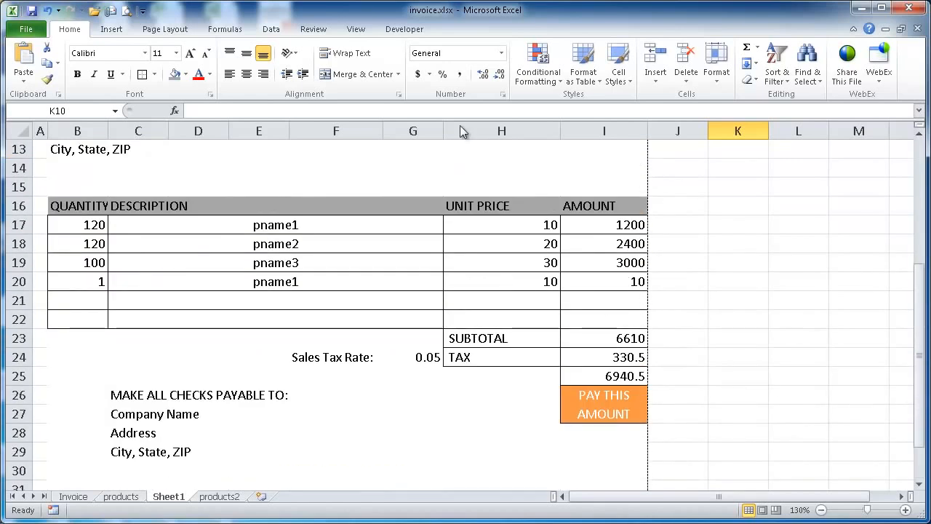
{"action": "left_click", "coordinate": [126, 12]}
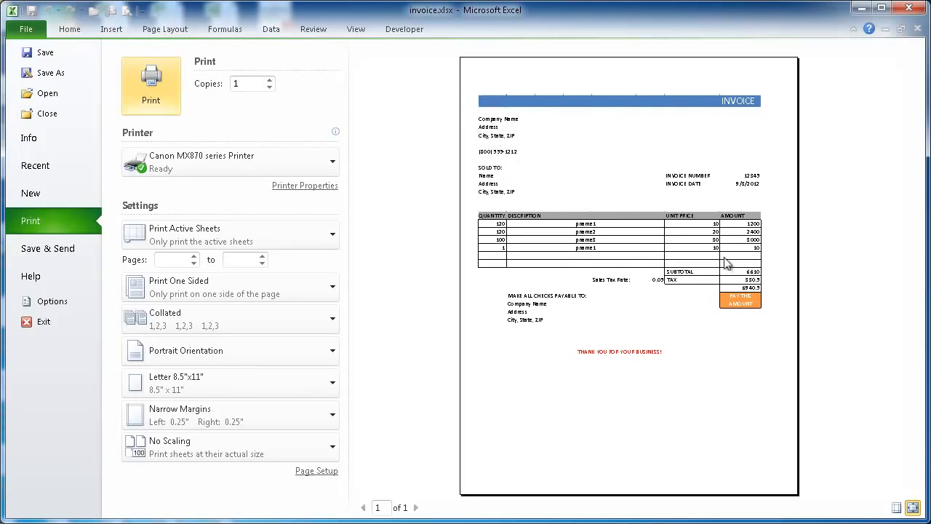
{"action": "left_click", "coordinate": [75, 30]}
{"action": "scroll", "coordinate": [659, 272], "scroll_direction": "up", "scroll_amount": 4}
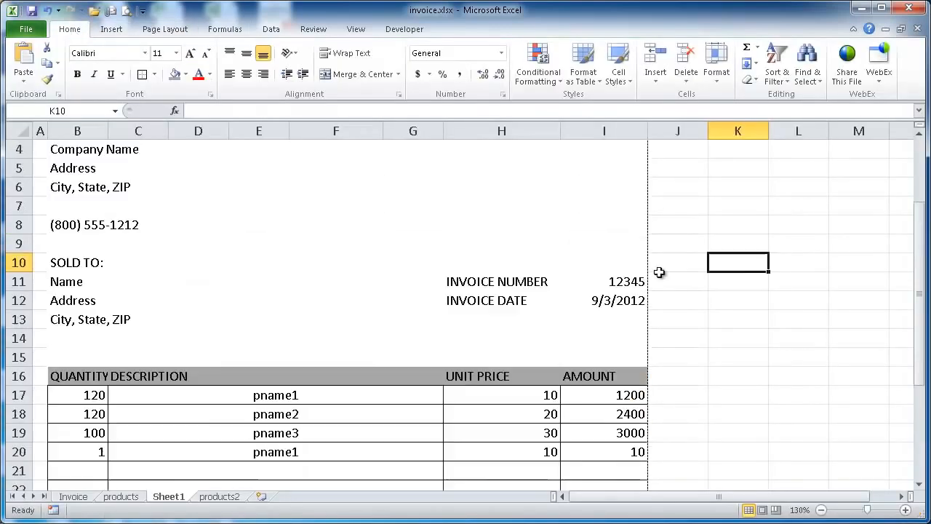
{"action": "scroll", "coordinate": [659, 272], "scroll_direction": "down", "scroll_amount": 5}
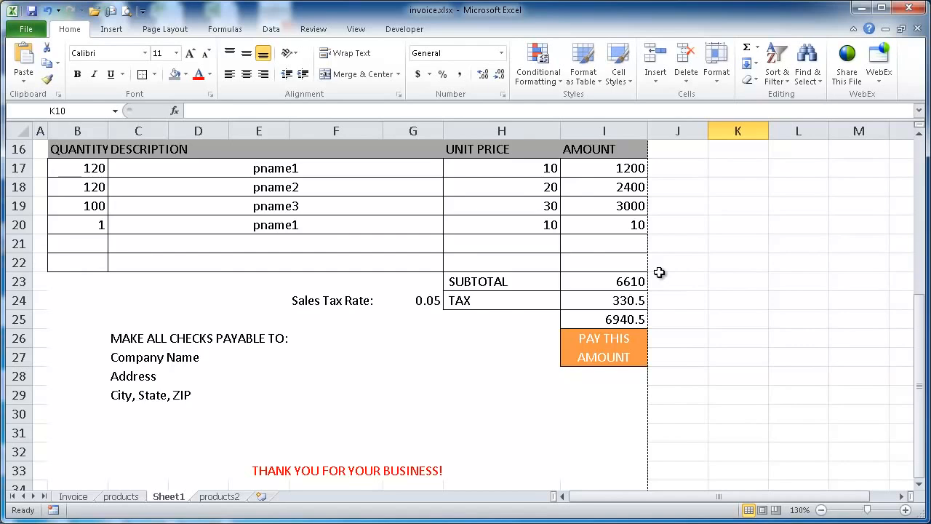
{"action": "scroll", "coordinate": [659, 273], "scroll_direction": "up", "scroll_amount": 4}
{"action": "scroll", "coordinate": [660, 272], "scroll_direction": "up", "scroll_amount": 1}
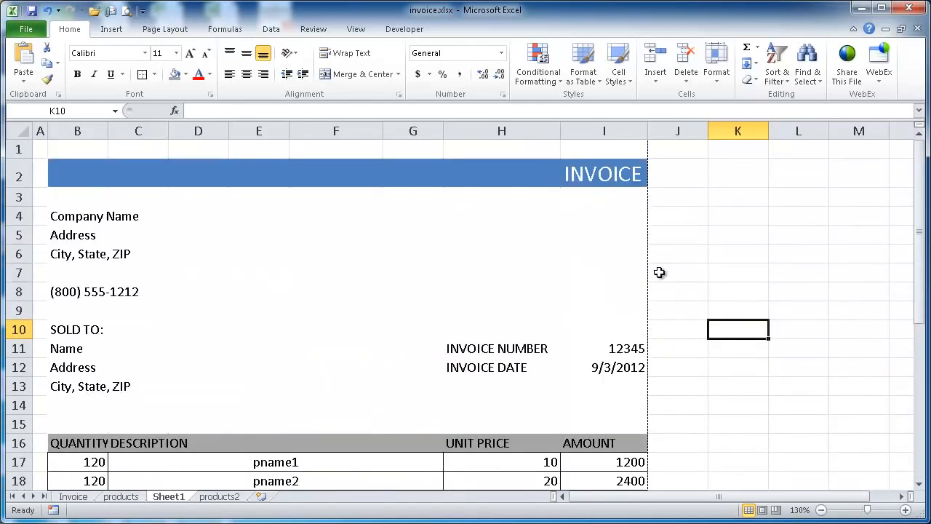